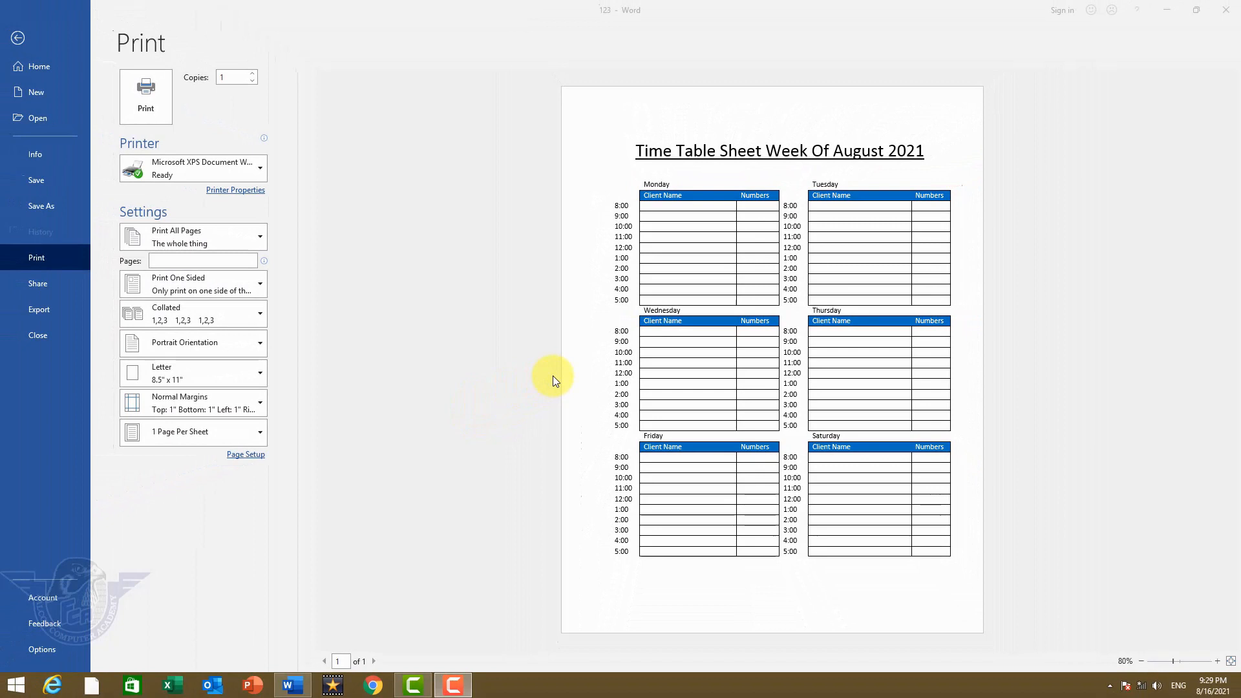
Leave the print preview, create a new blank document and fit its view to the page width
left_click(507, 362)
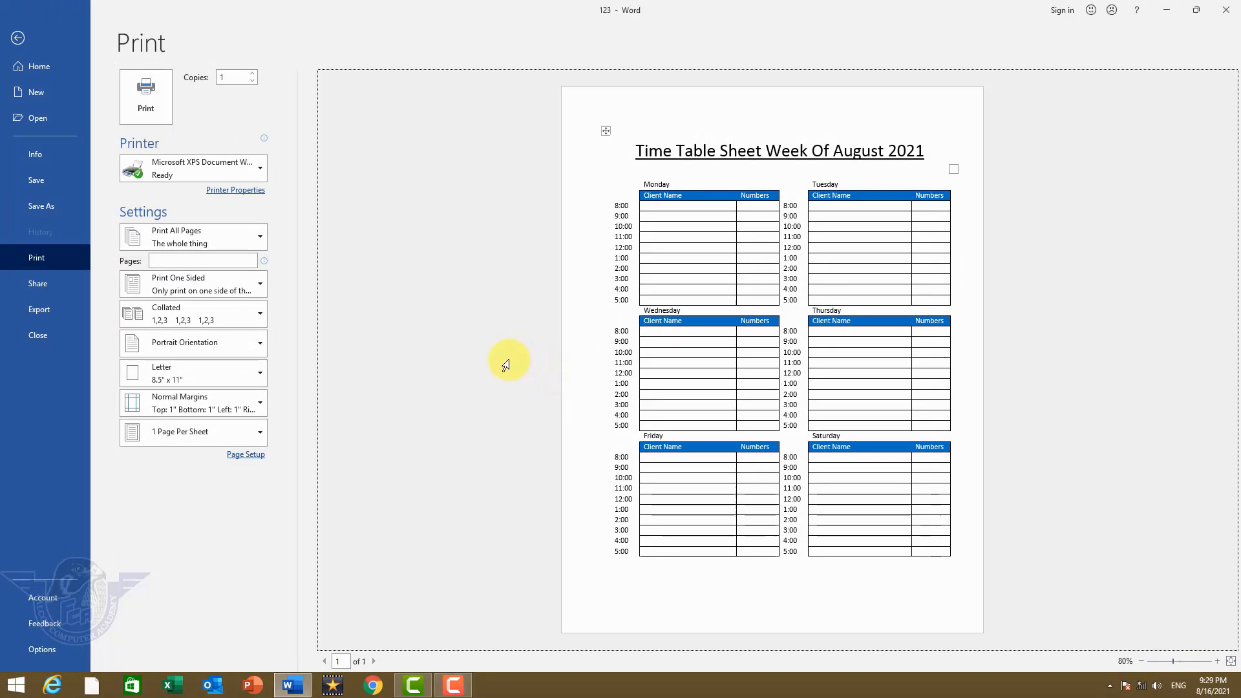
key("Escape")
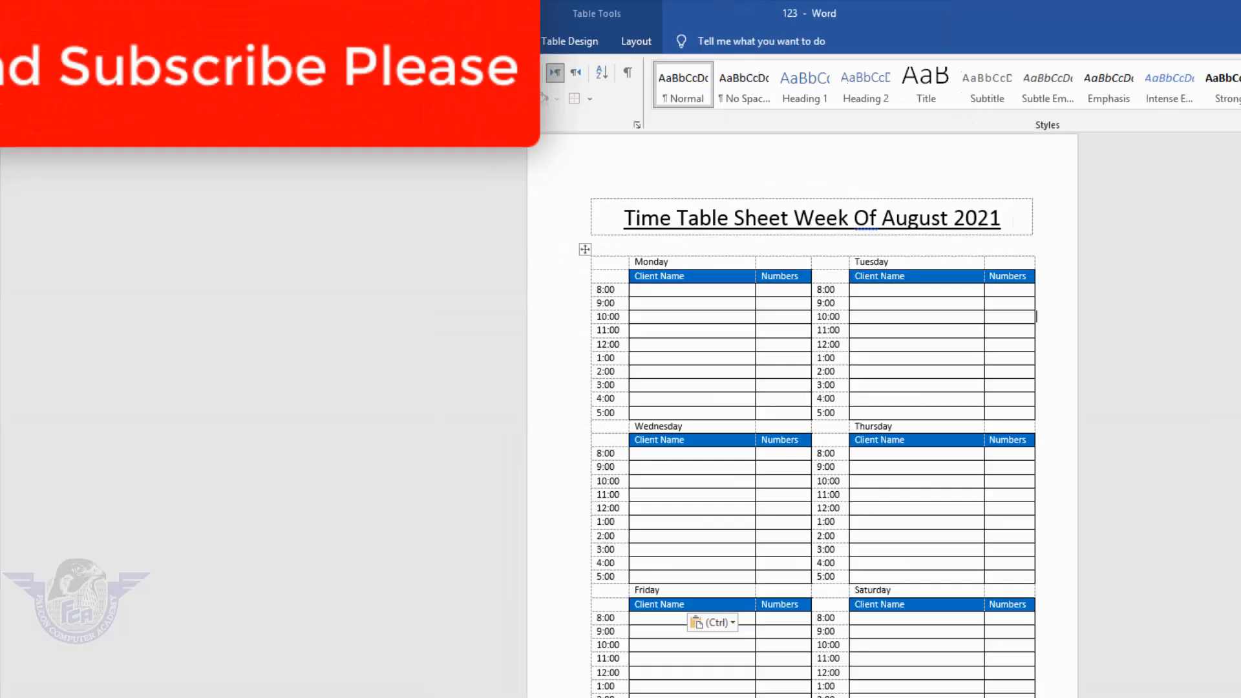
left_click(77, 112)
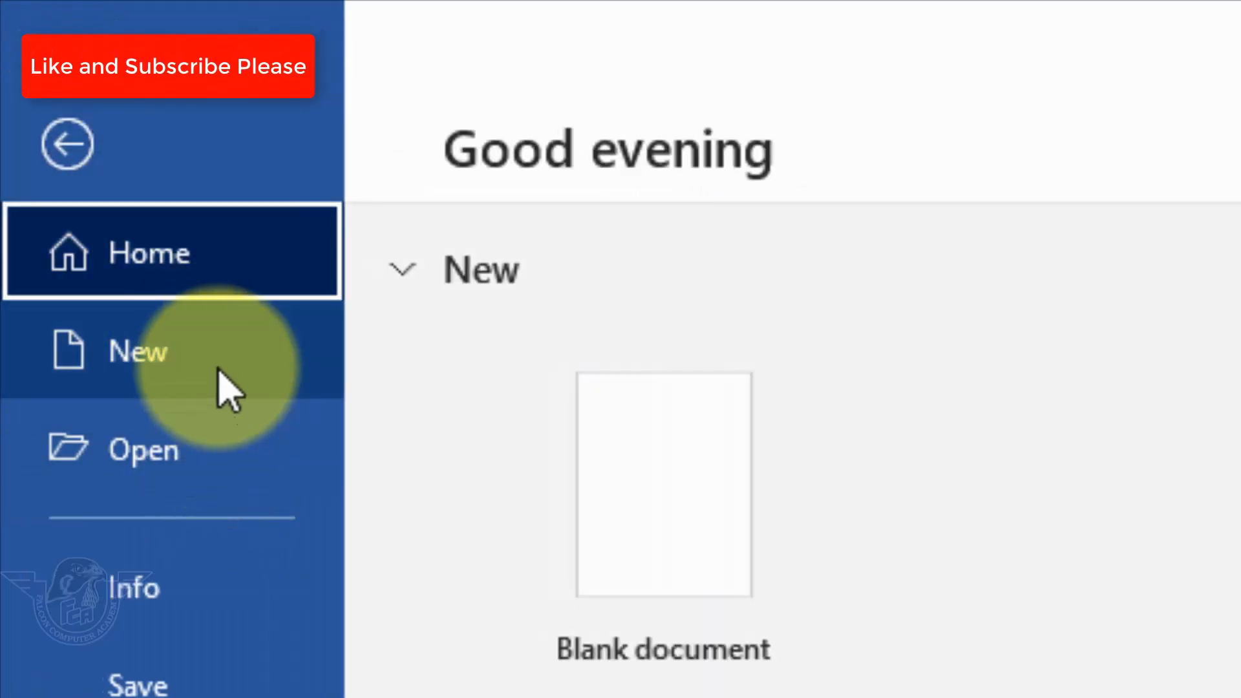
left_click(207, 365)
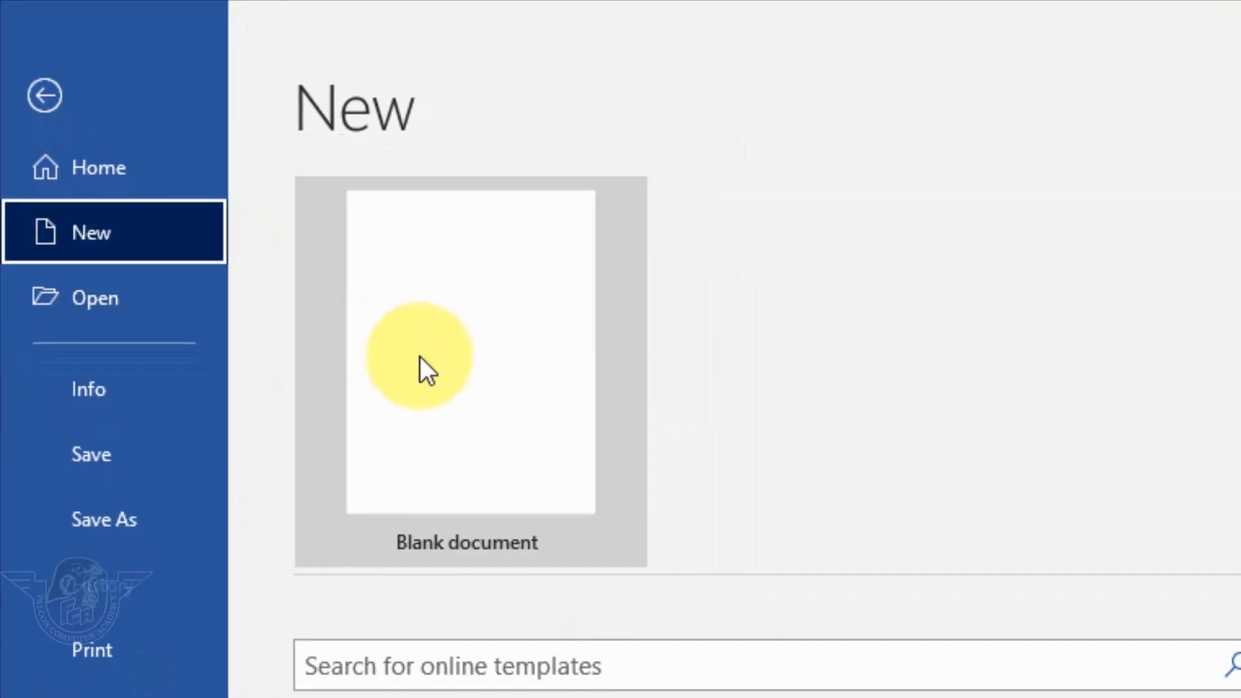
left_click(426, 372)
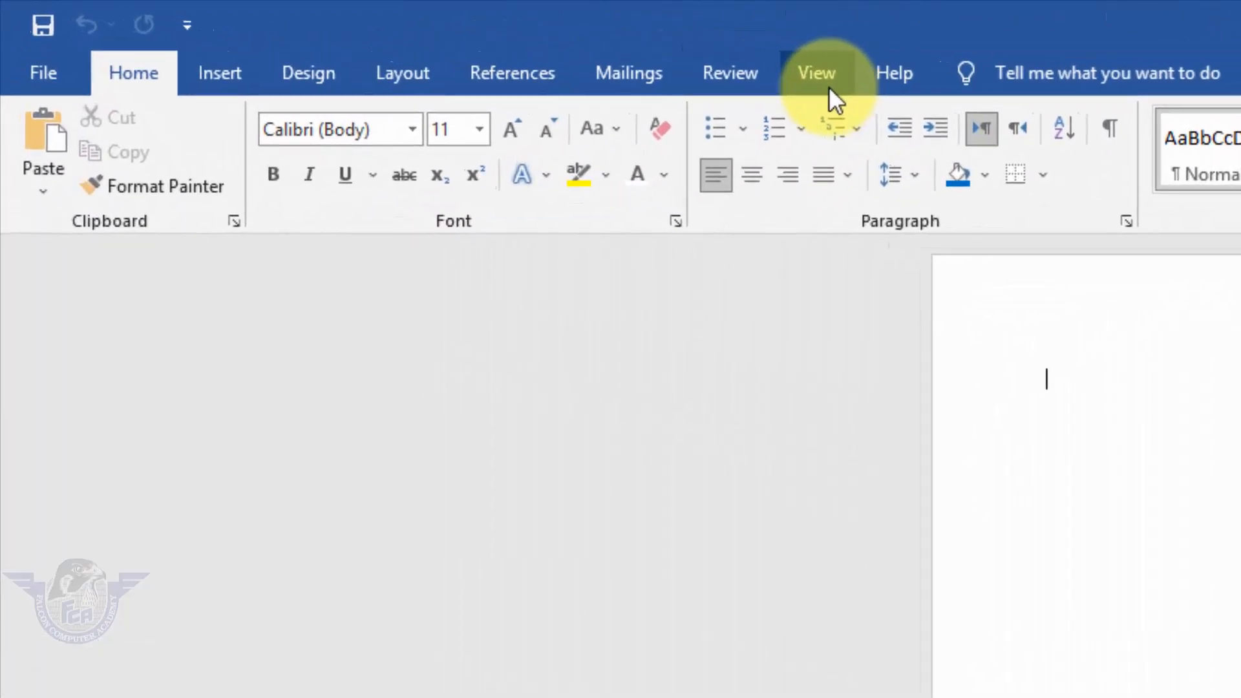
left_click(827, 83)
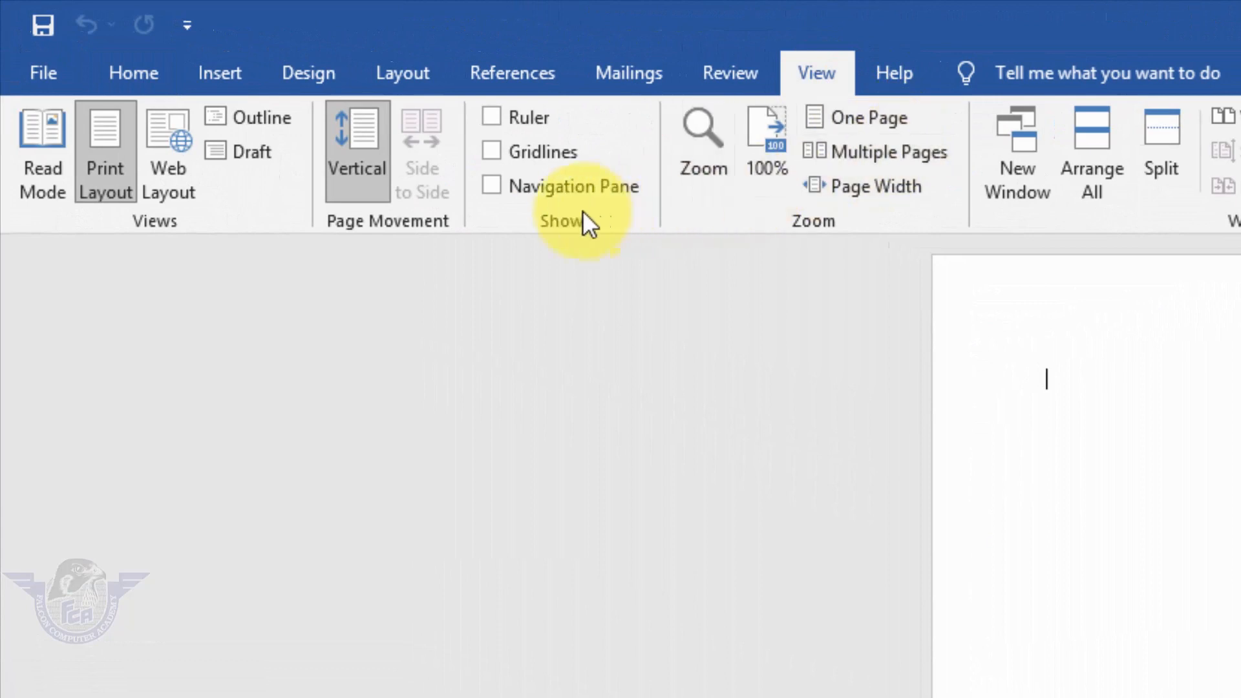
left_click(883, 192)
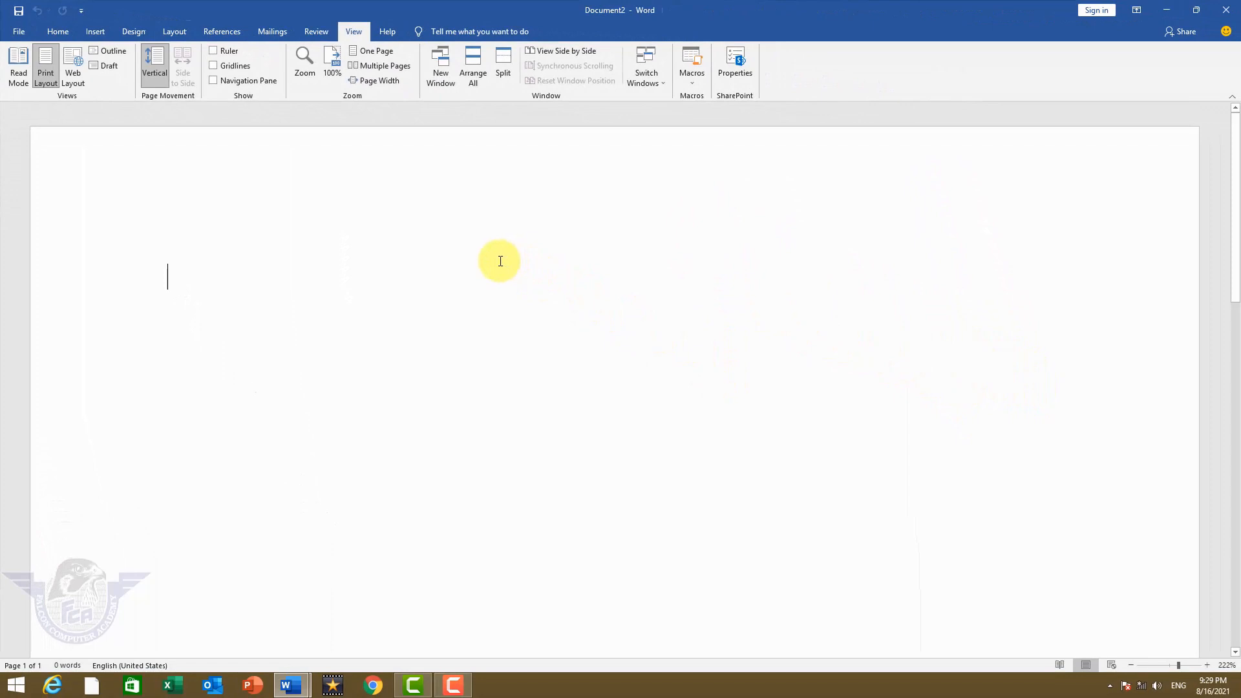
Set the paragraph spacing after to 0 pt
left_click(174, 31)
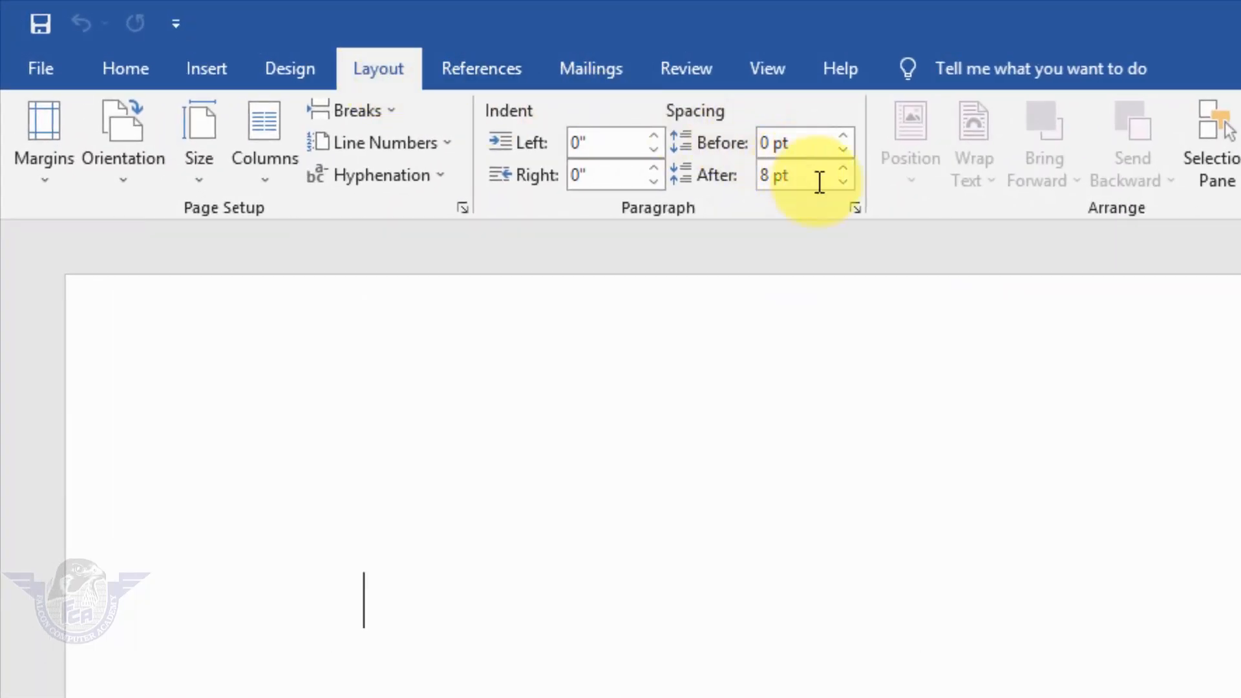
left_click(847, 187)
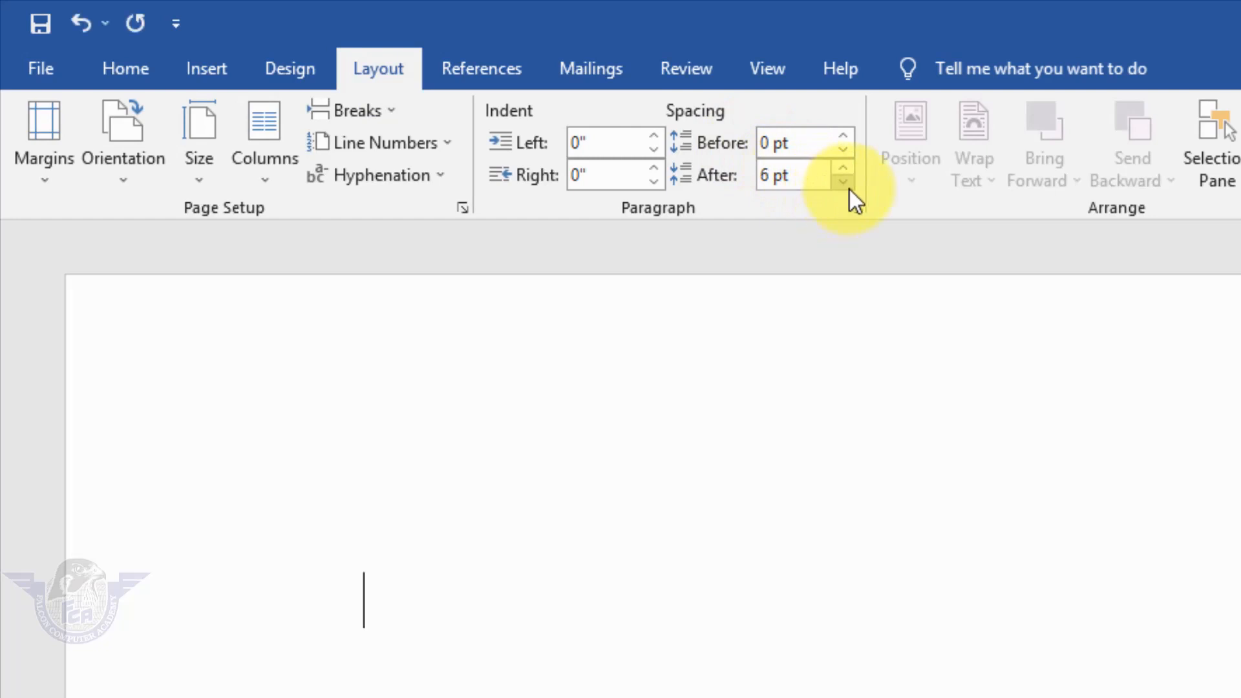
left_click(849, 187)
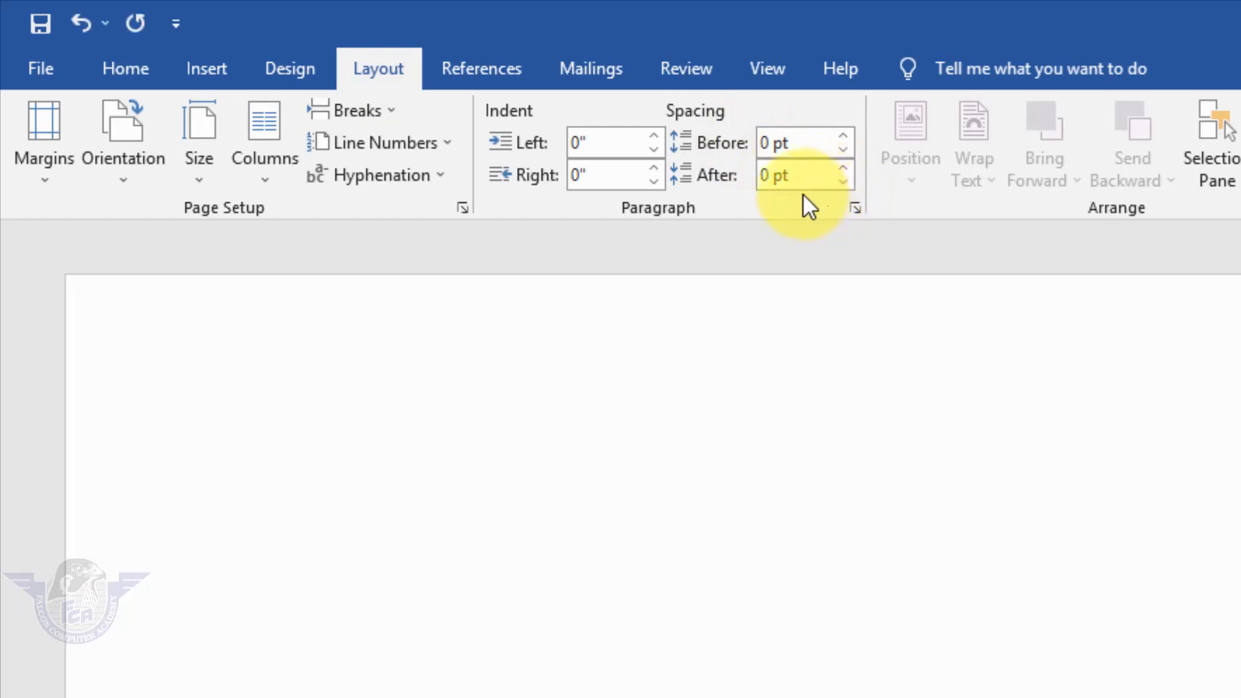
Set up the page as A4 in portrait orientation with a preset margin option
left_click(219, 180)
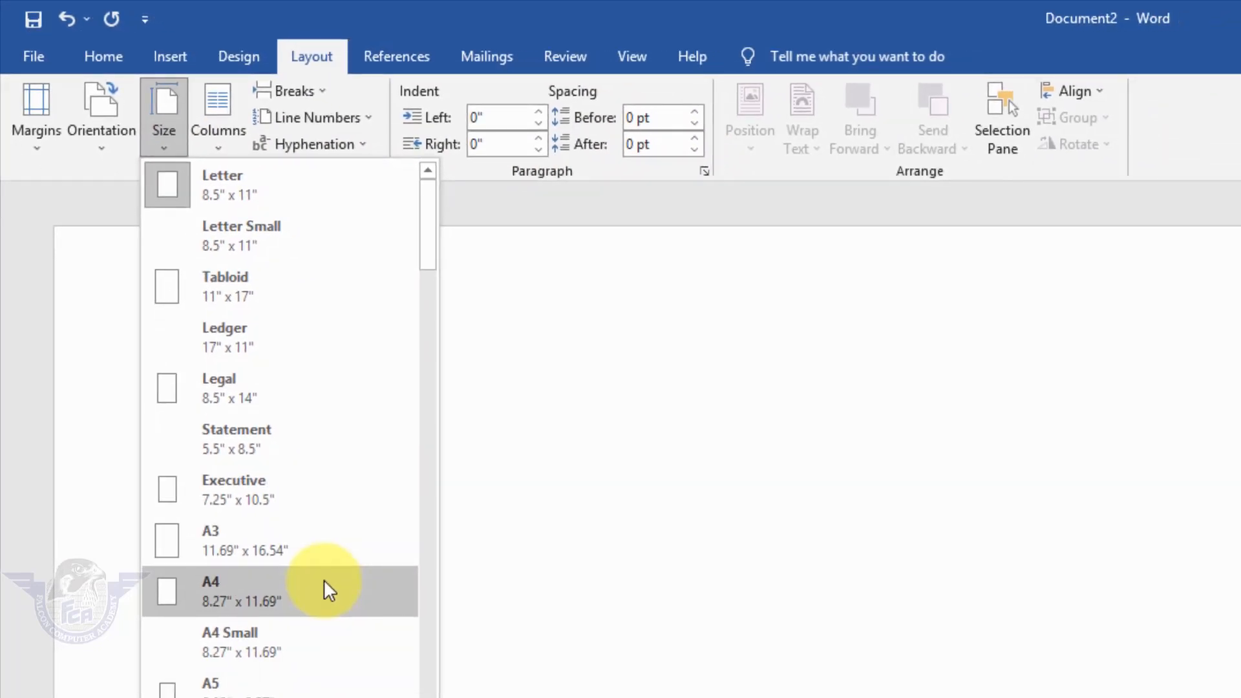
left_click(324, 580)
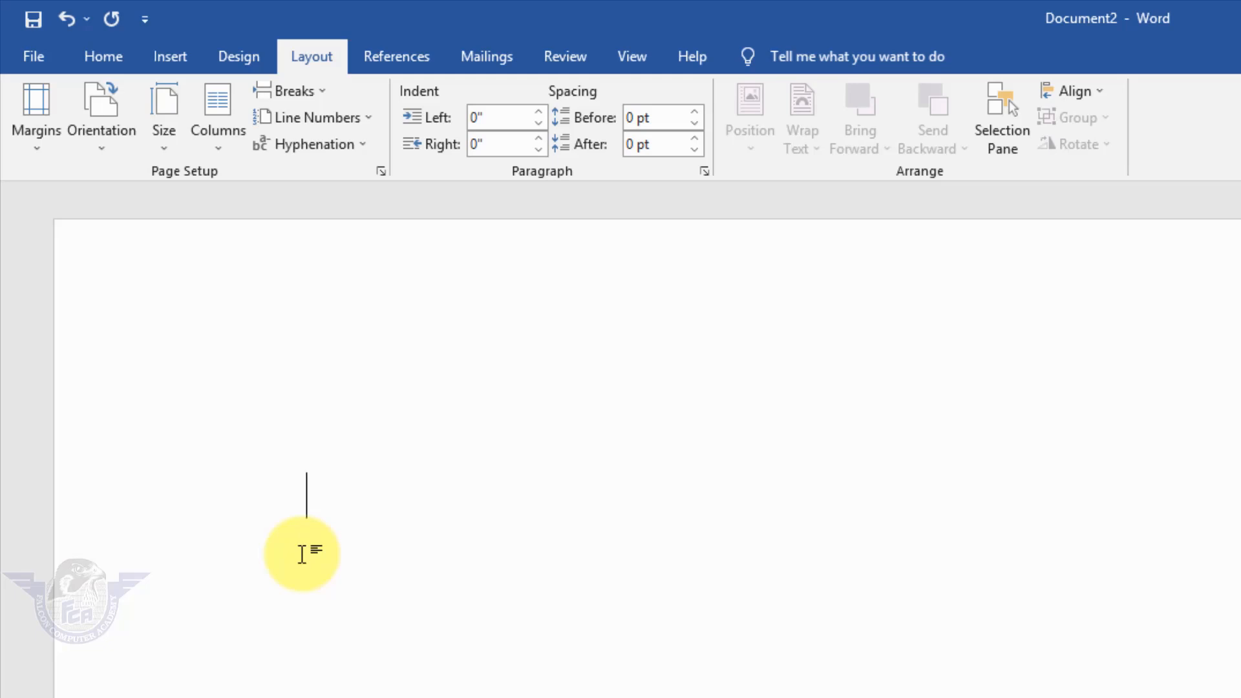
left_click(109, 148)
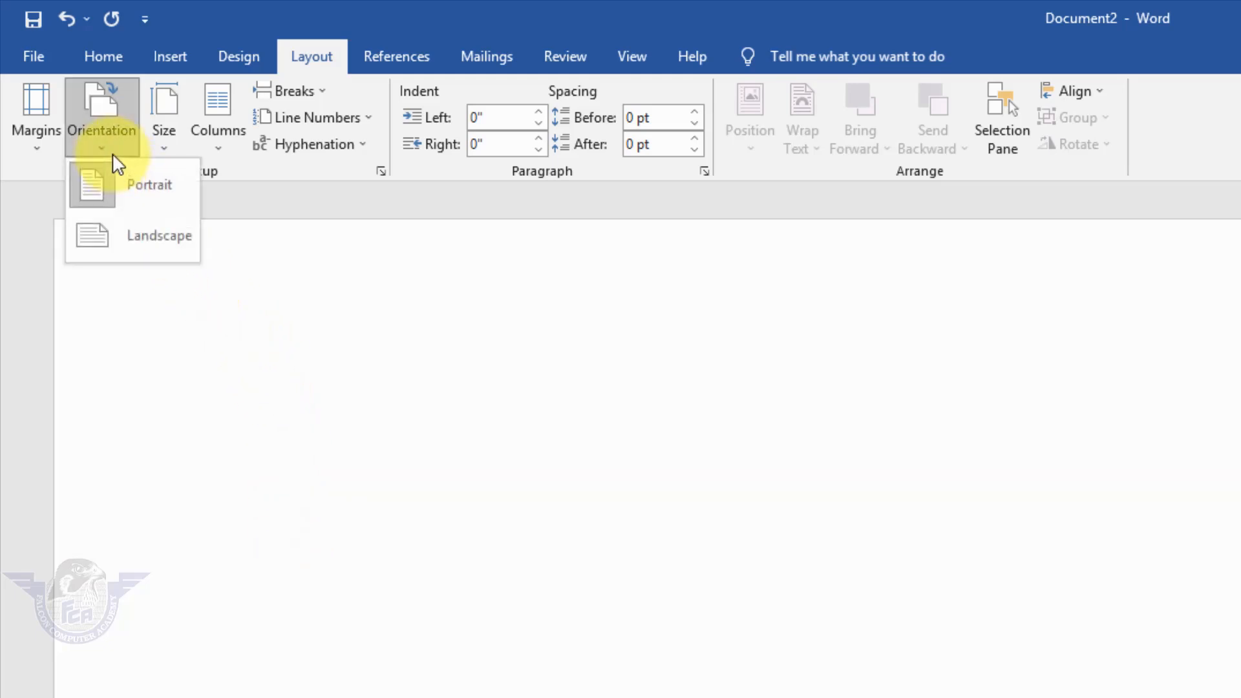
left_click(130, 197)
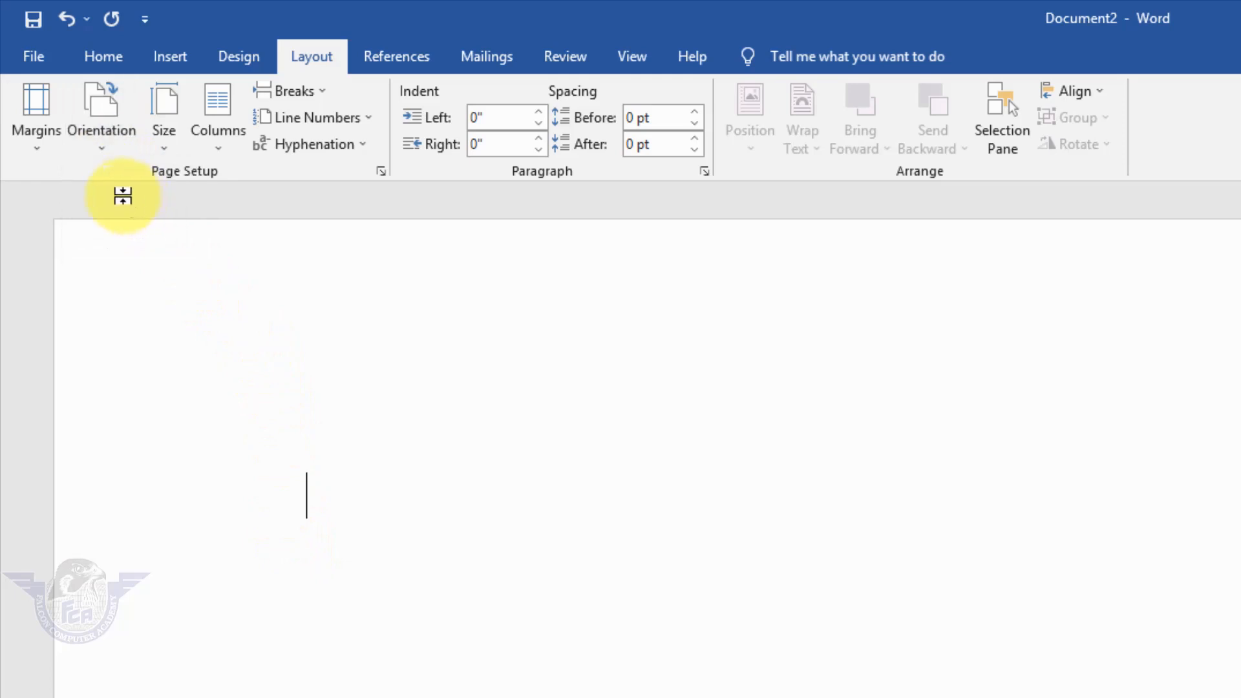
left_click(44, 153)
left_click(97, 272)
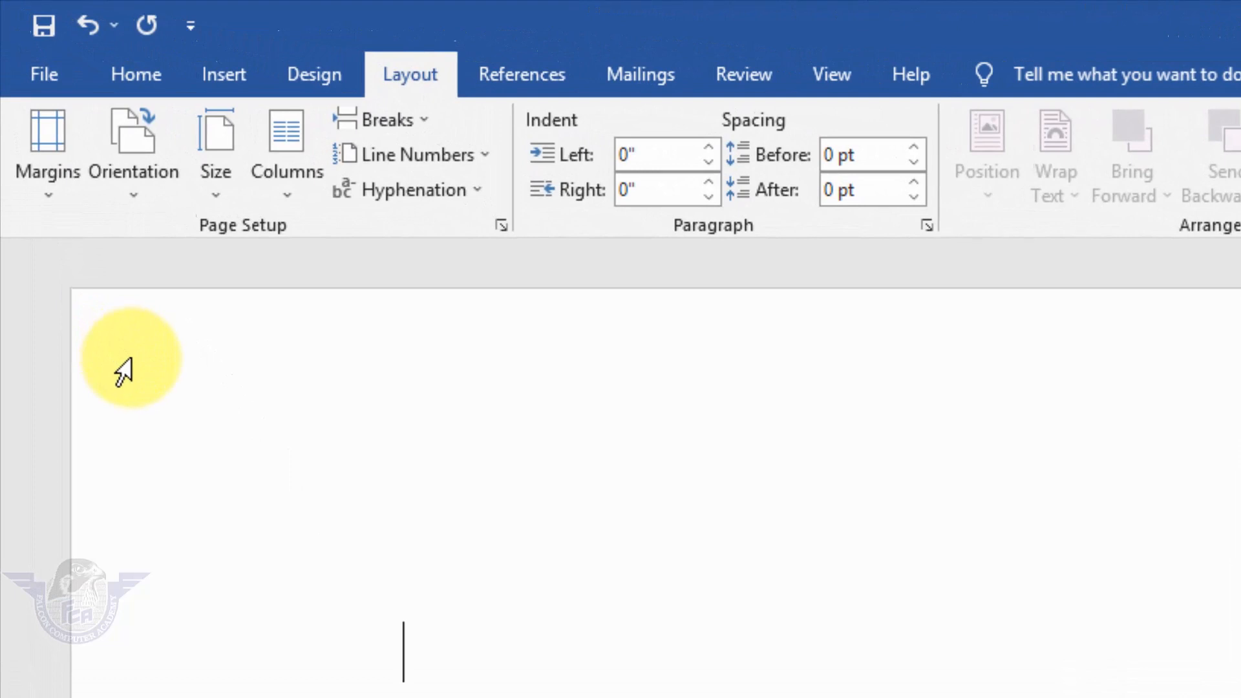
Insert a table with 6 columns and 37 rows using an automatic fixed column width
left_click(231, 81)
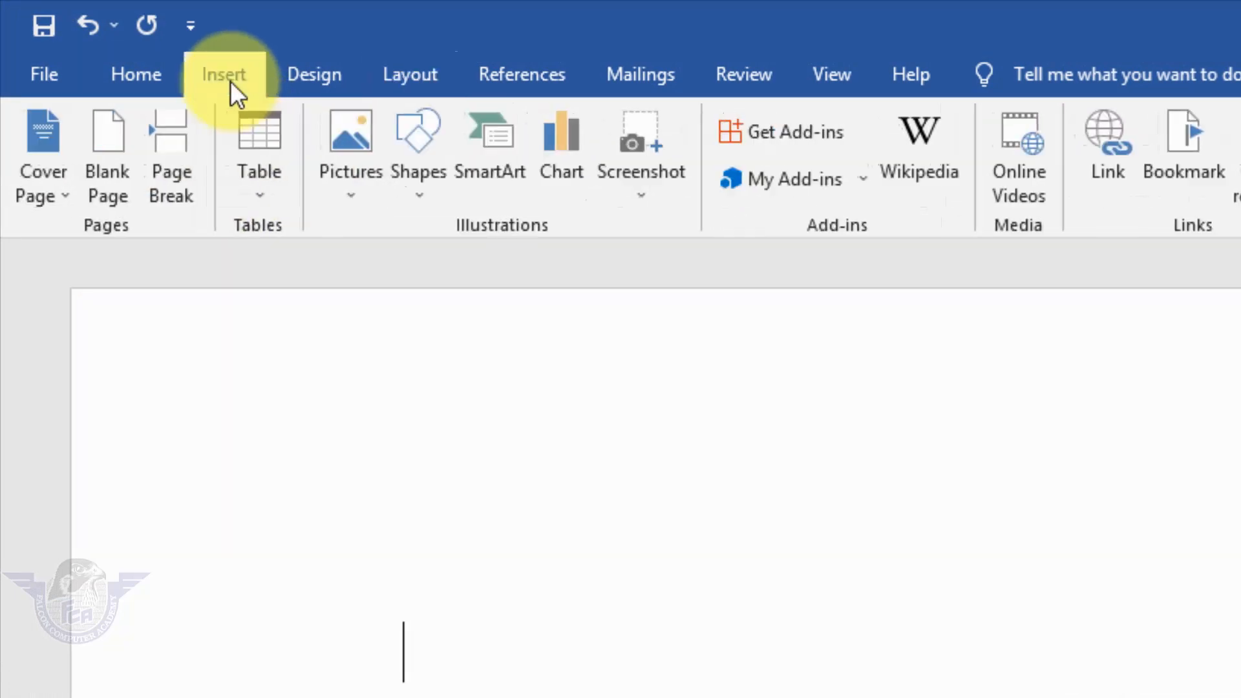
left_click(258, 200)
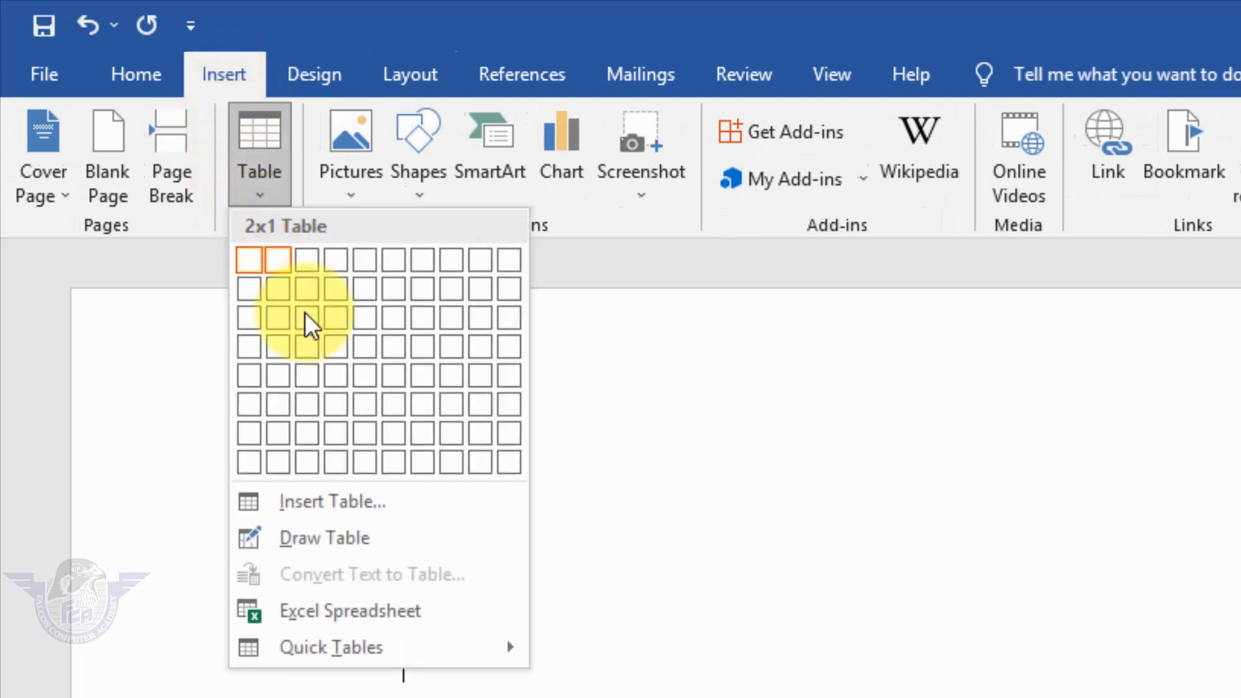
left_click(353, 507)
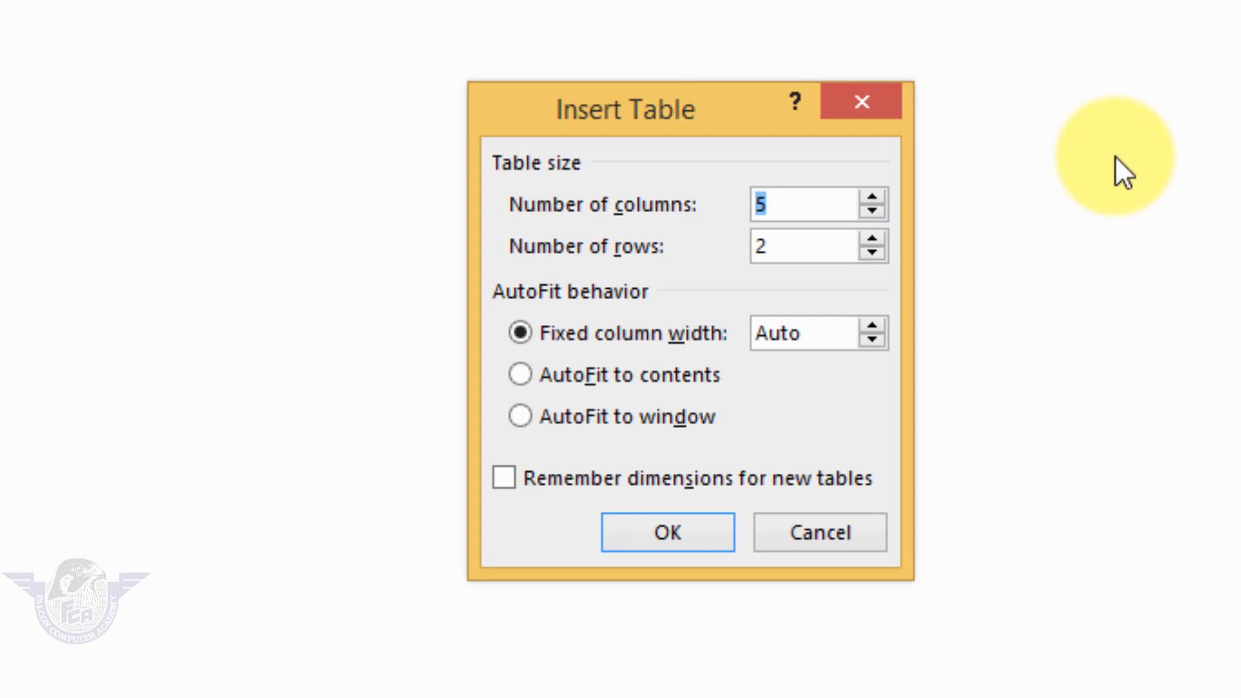
type("6")
left_click(808, 249)
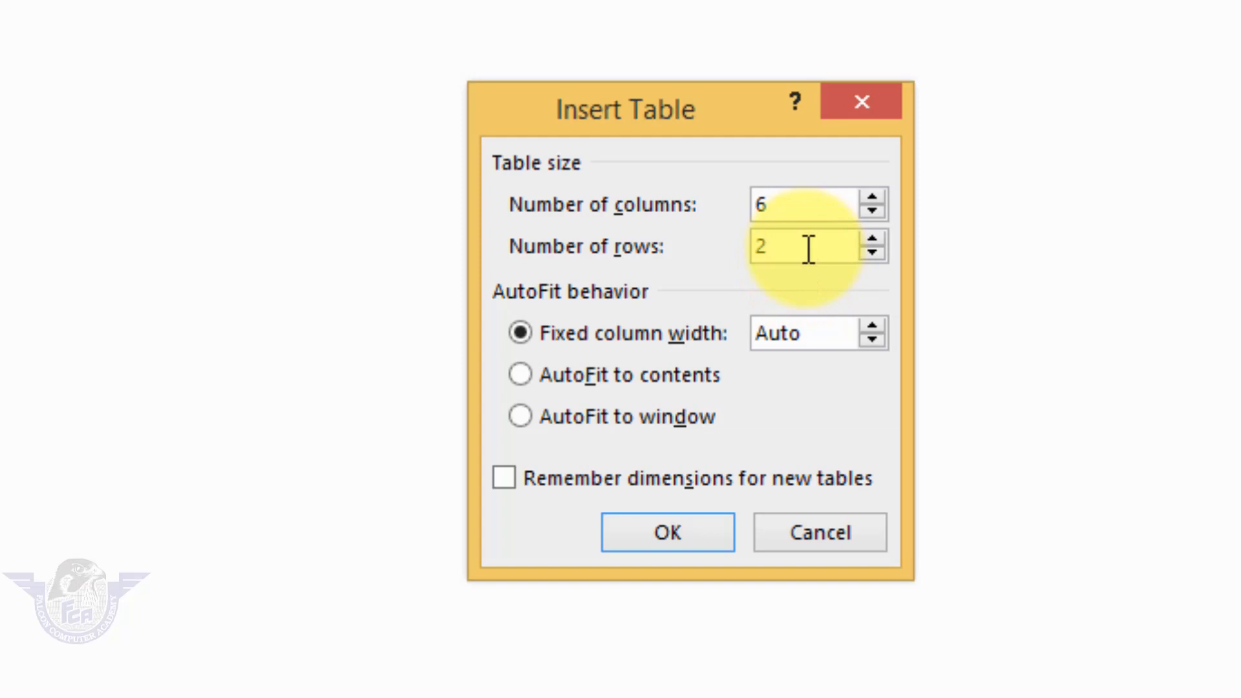
key("BackSpace")
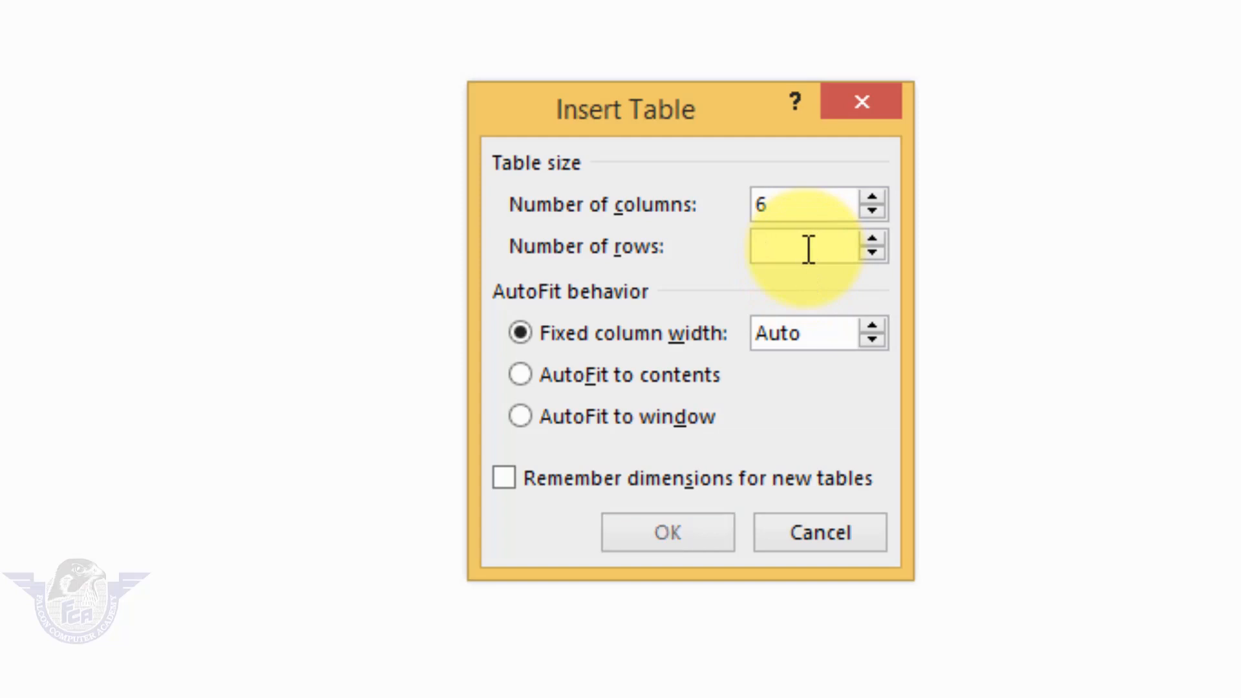
type("37")
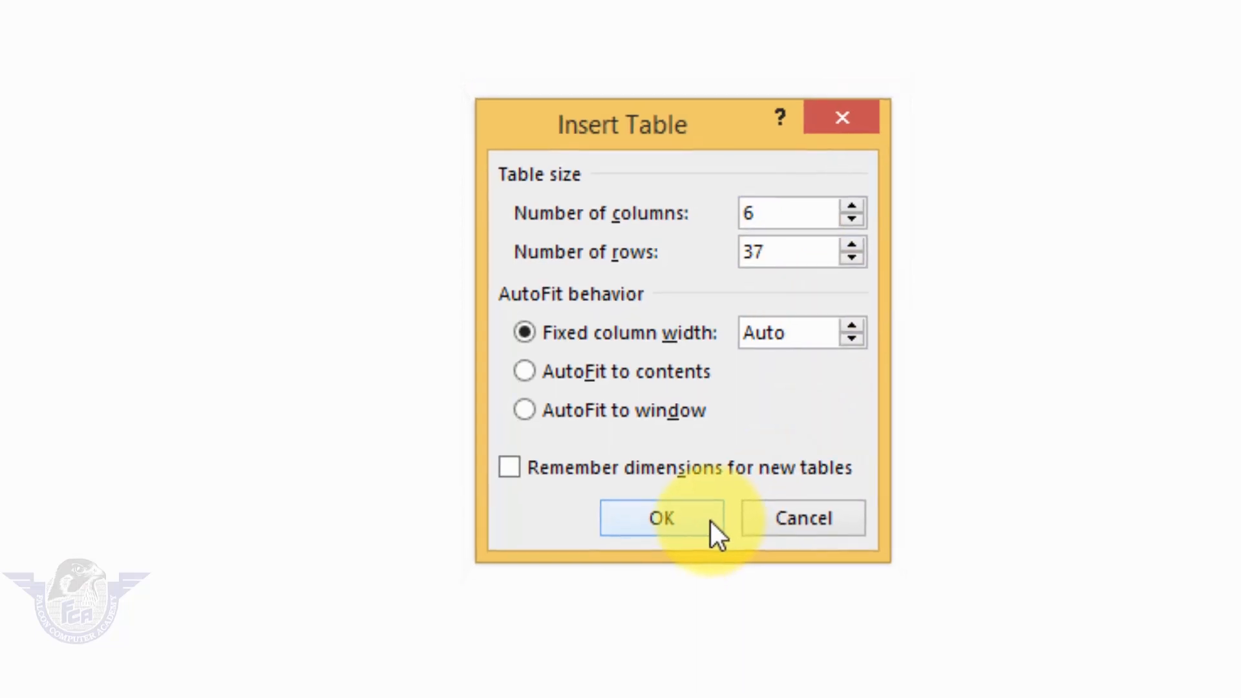
left_click(710, 521)
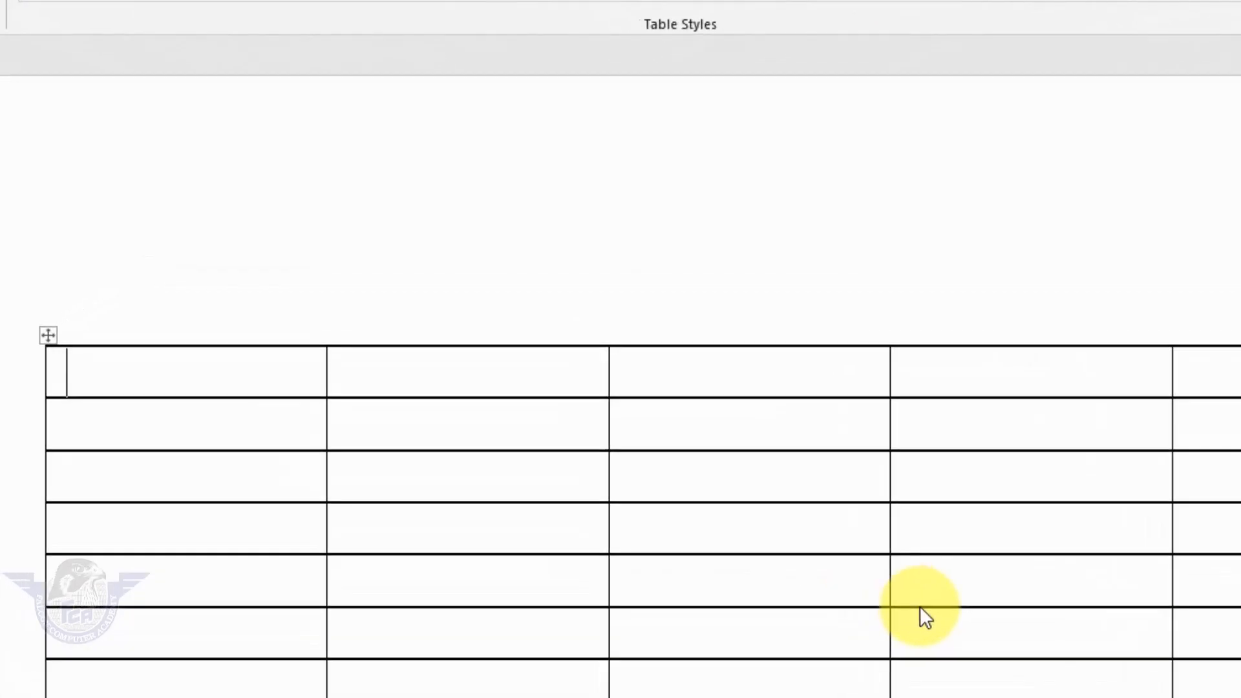
Enter the title "Client Time Table Sheet Week Of August 2021" in the table's first cell
type("Client ")
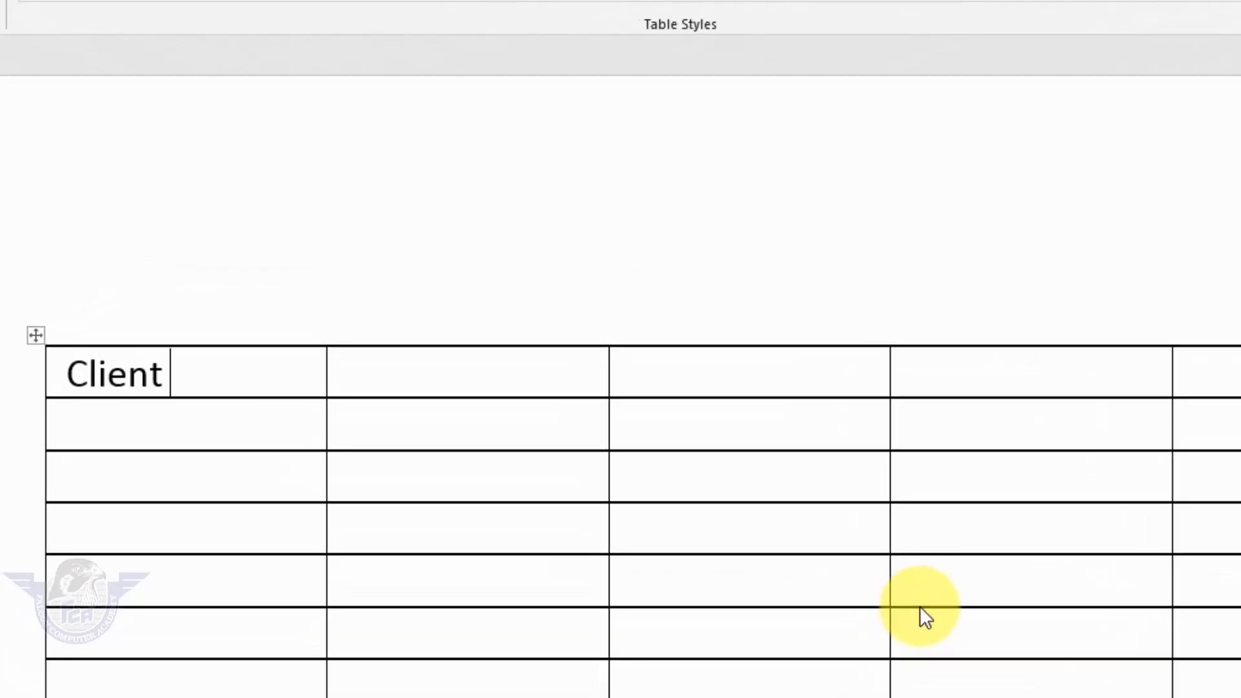
type("Time Table ")
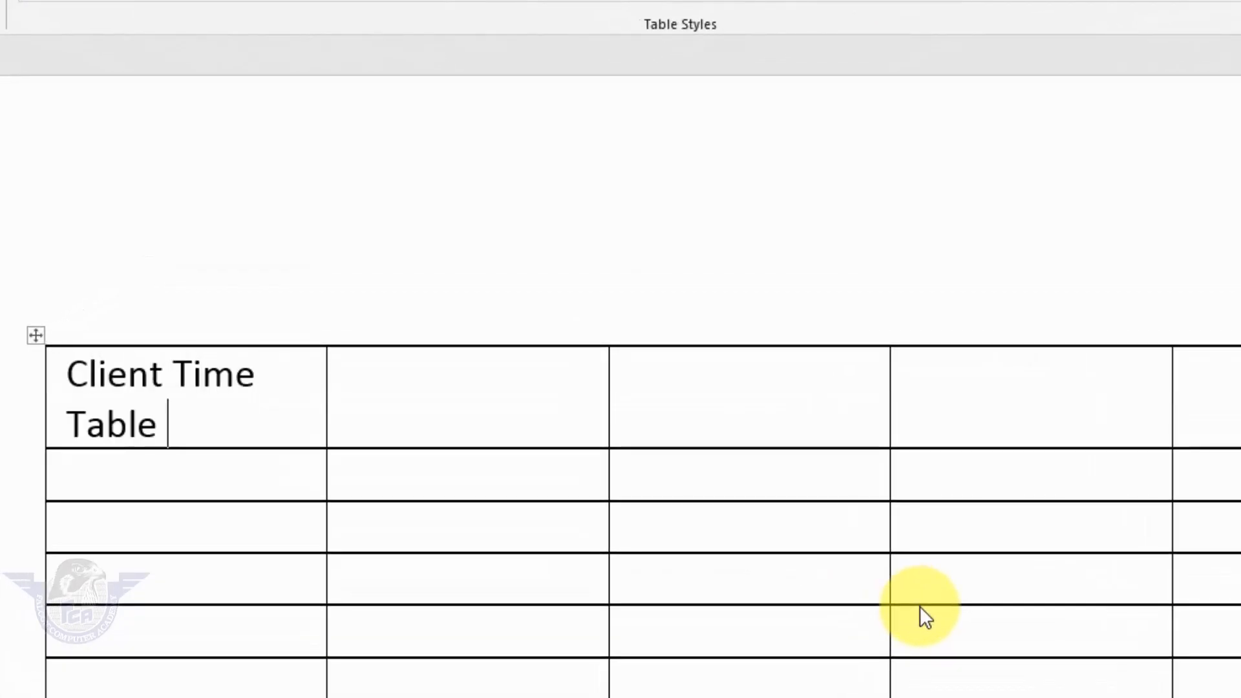
type("Sheet Week Of")
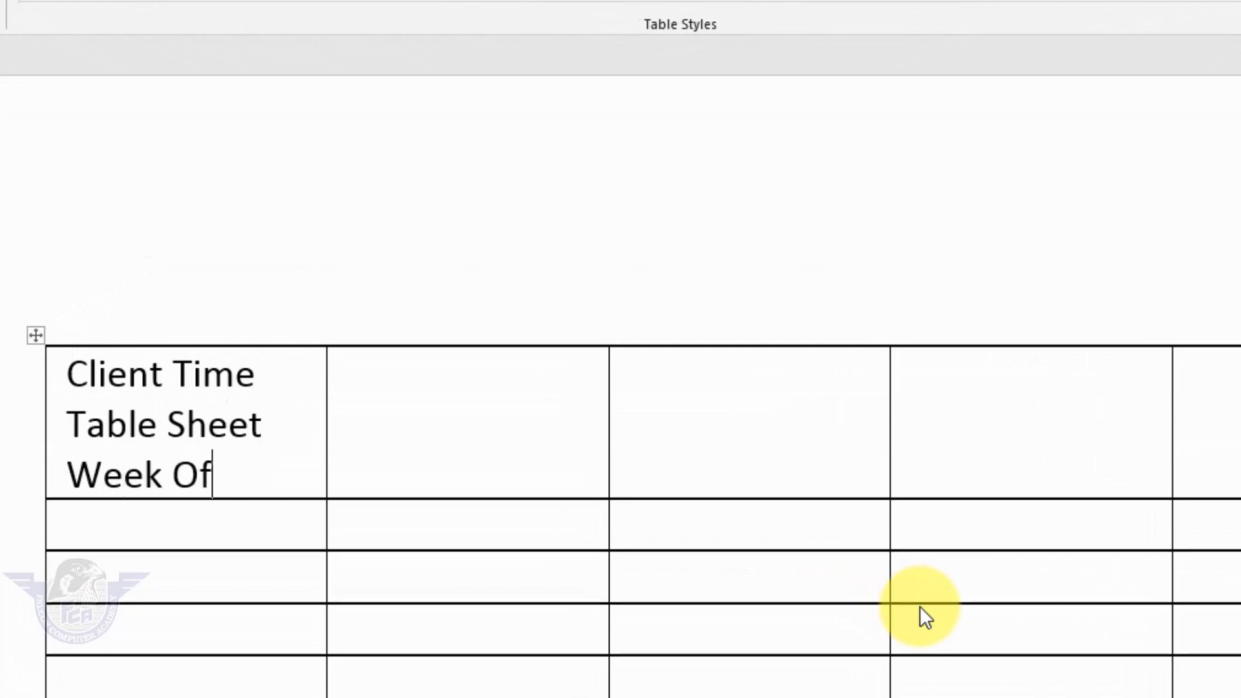
type(" Augus")
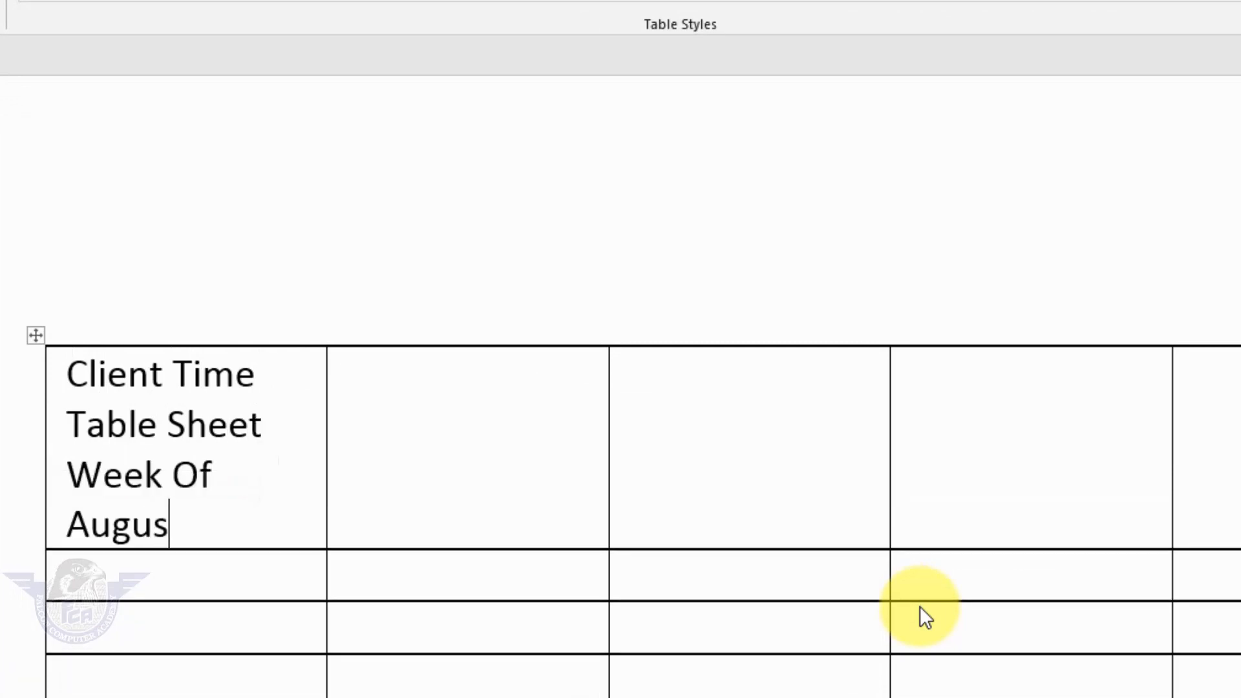
type("t")
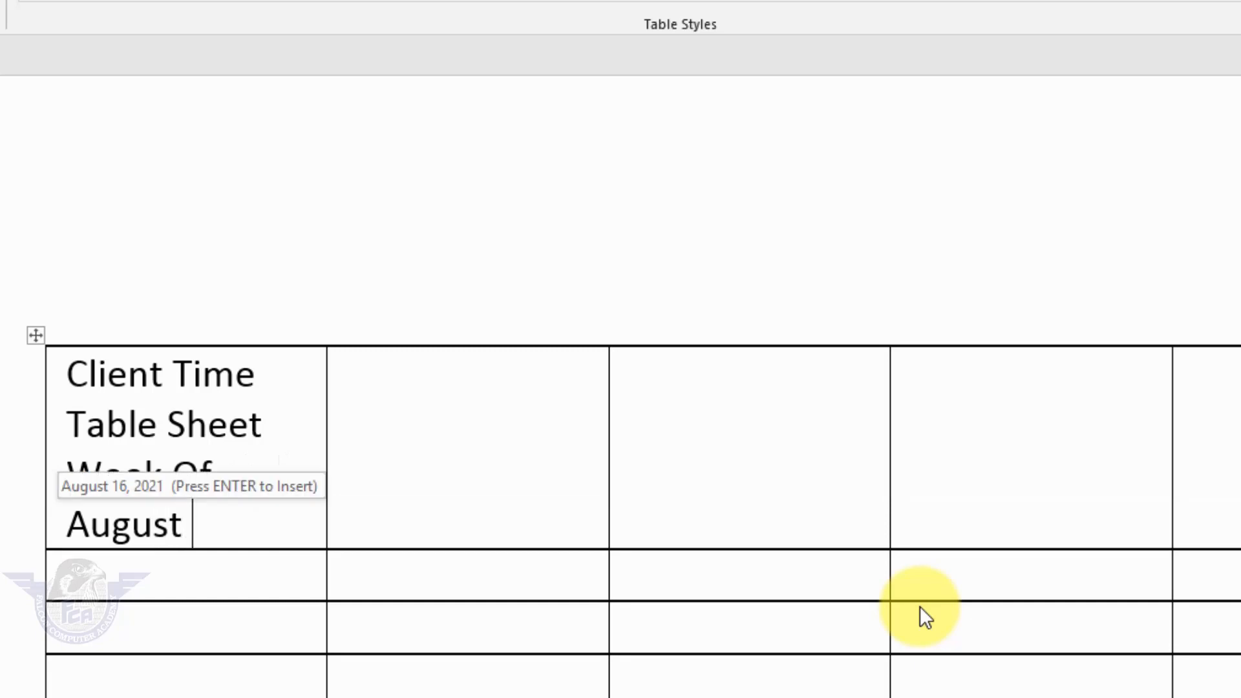
type(" 2021")
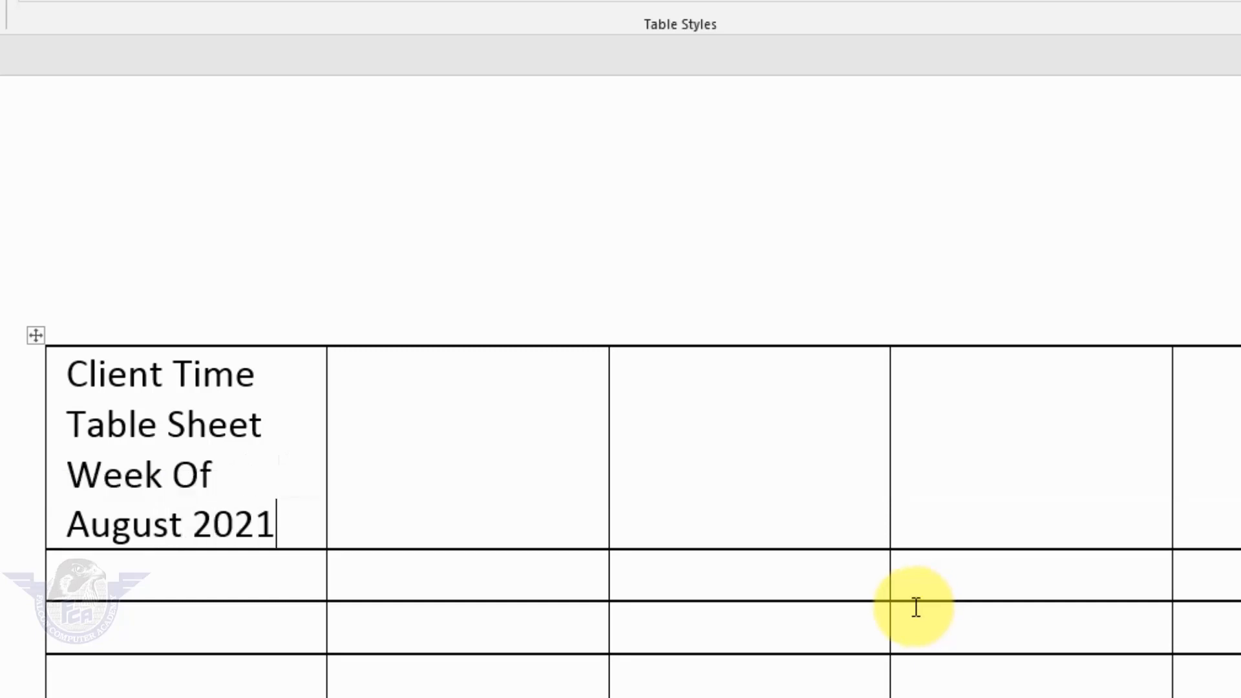
Split the table below the title row so that row becomes a separate table
left_click(291, 577)
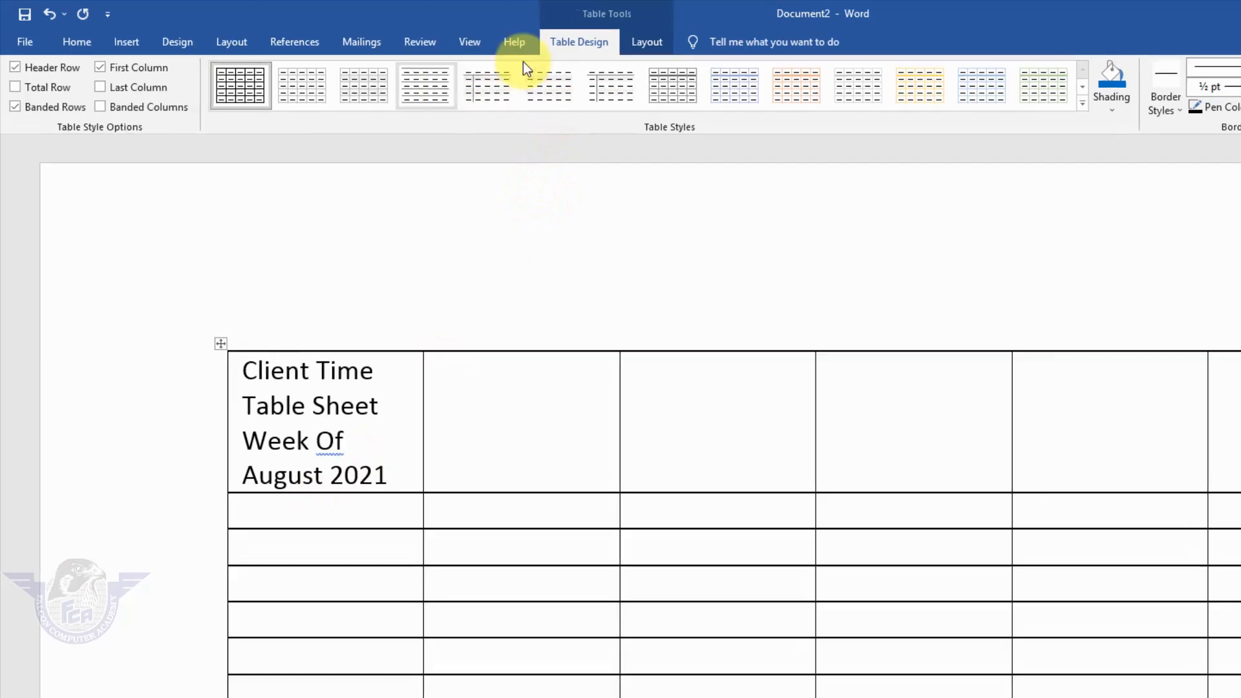
left_click(887, 61)
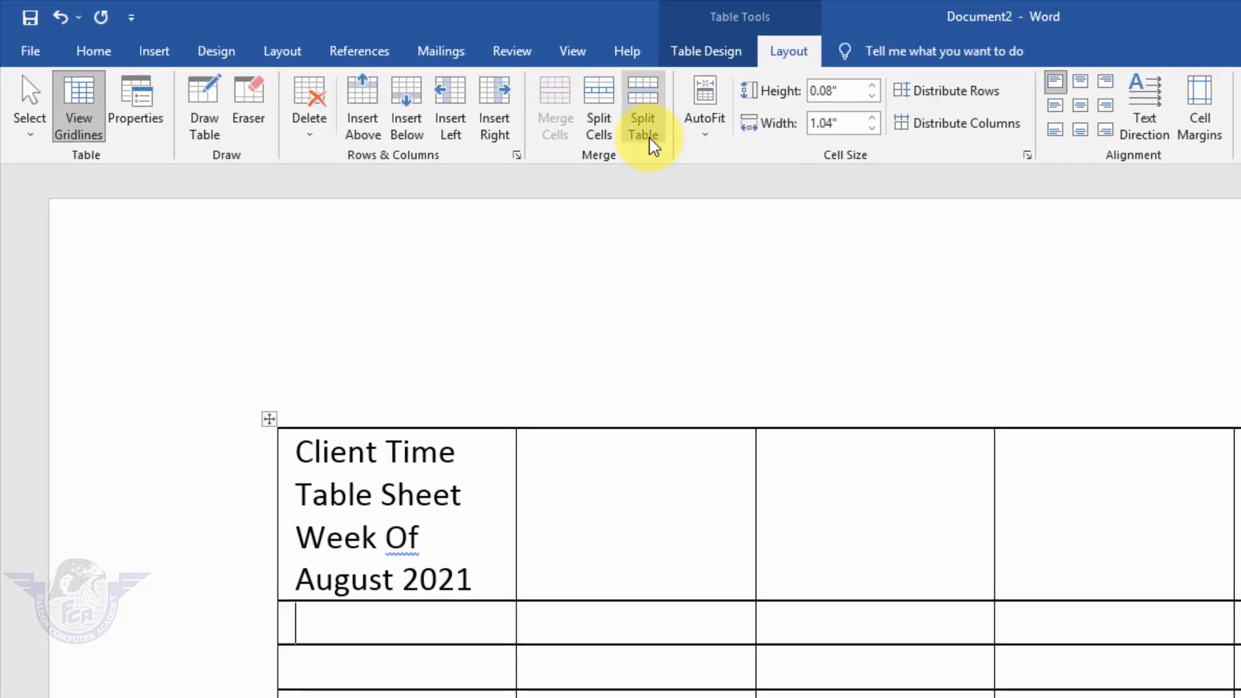
left_click(649, 138)
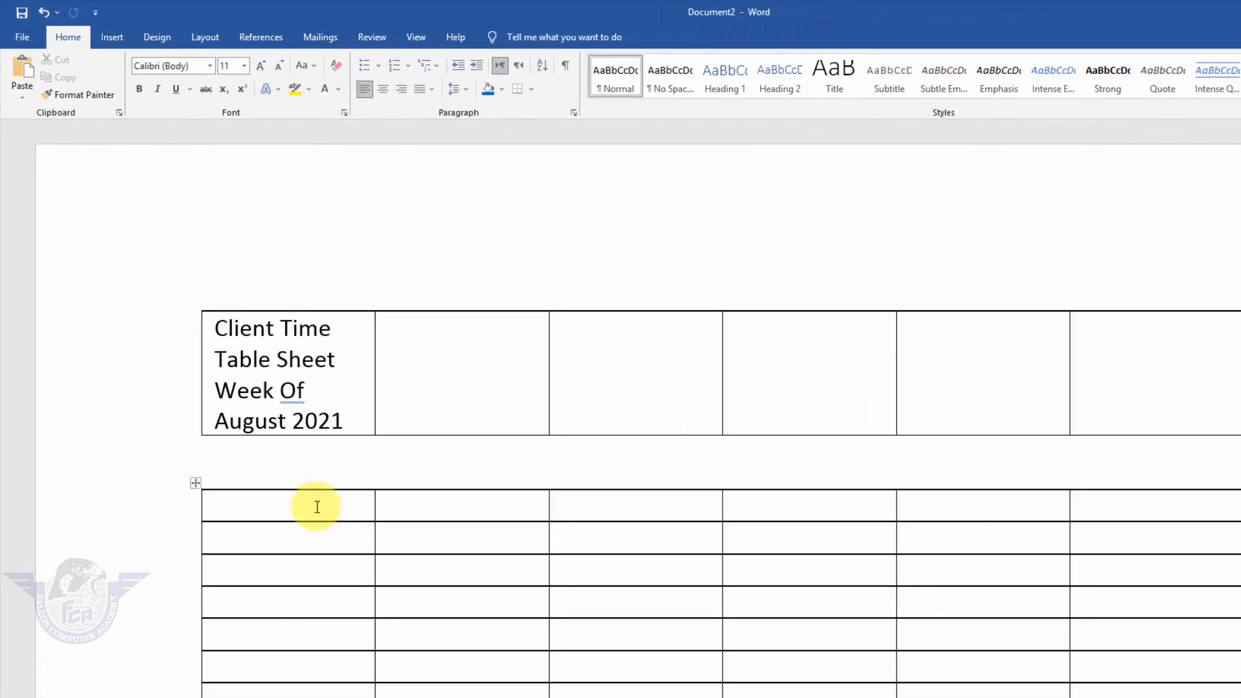
Enter "Monday" in the lower table's second column, with the headings "Client Name" and "Number" in the row beneath
left_click(317, 507)
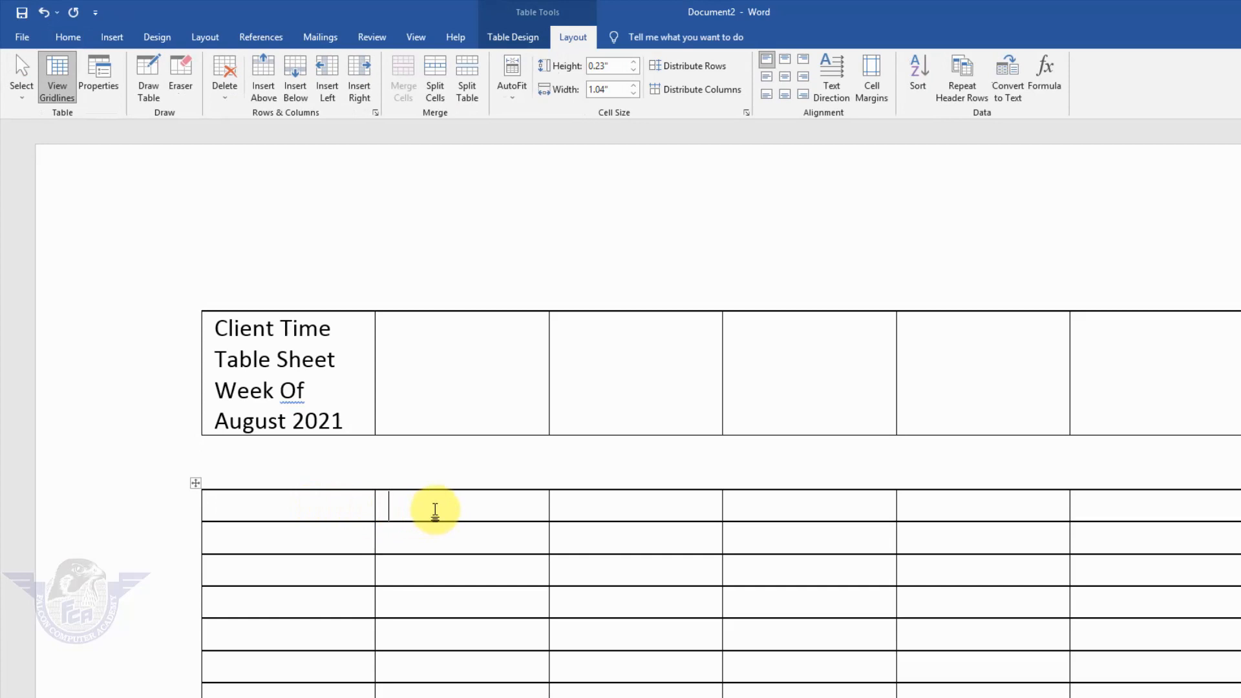
type("MOnday")
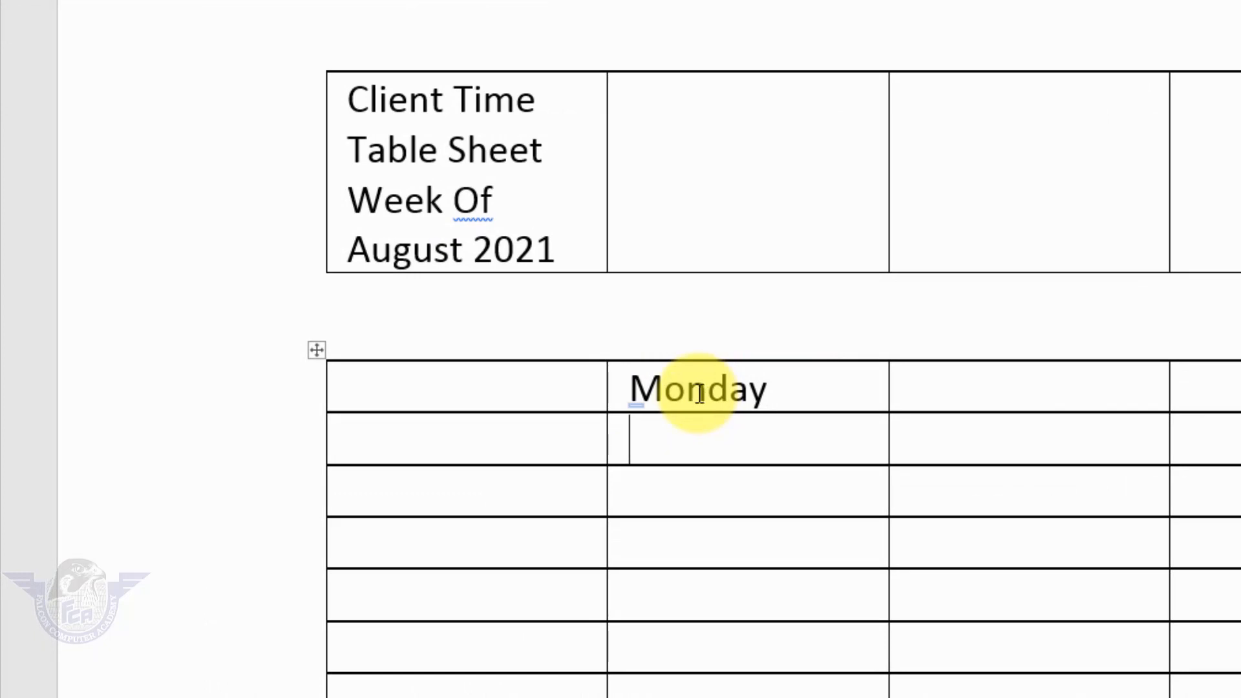
type("Client N")
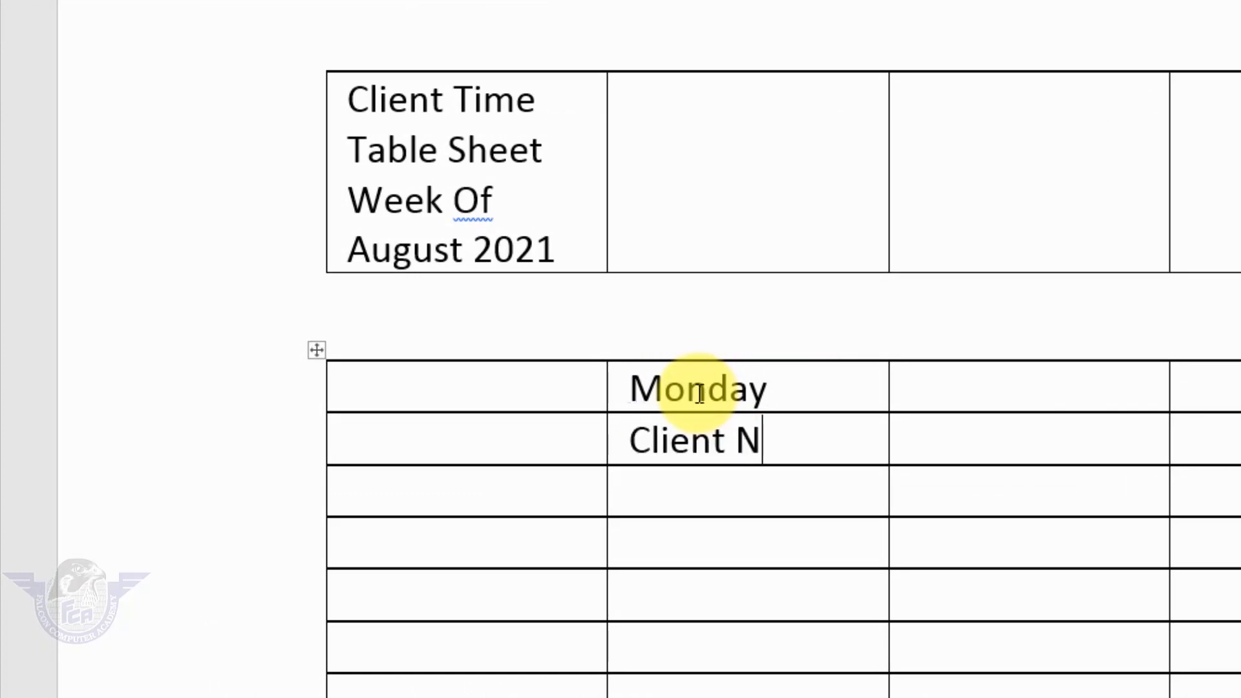
type("ame")
key("Tab")
type("Numbe")
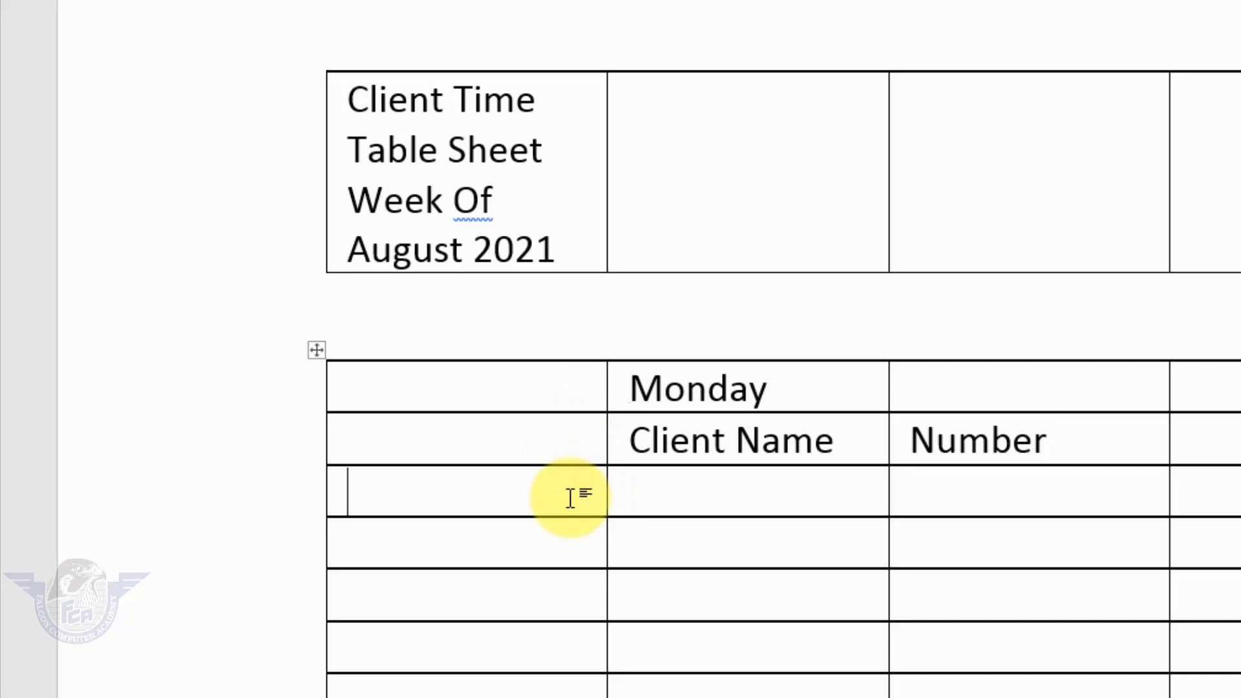
Enter the hourly times 8:00, 9:00, 10:00, 11:00 and 12:00 down the first column, starting below the heading rows
type("8")
type(":00 ")
type("9:")
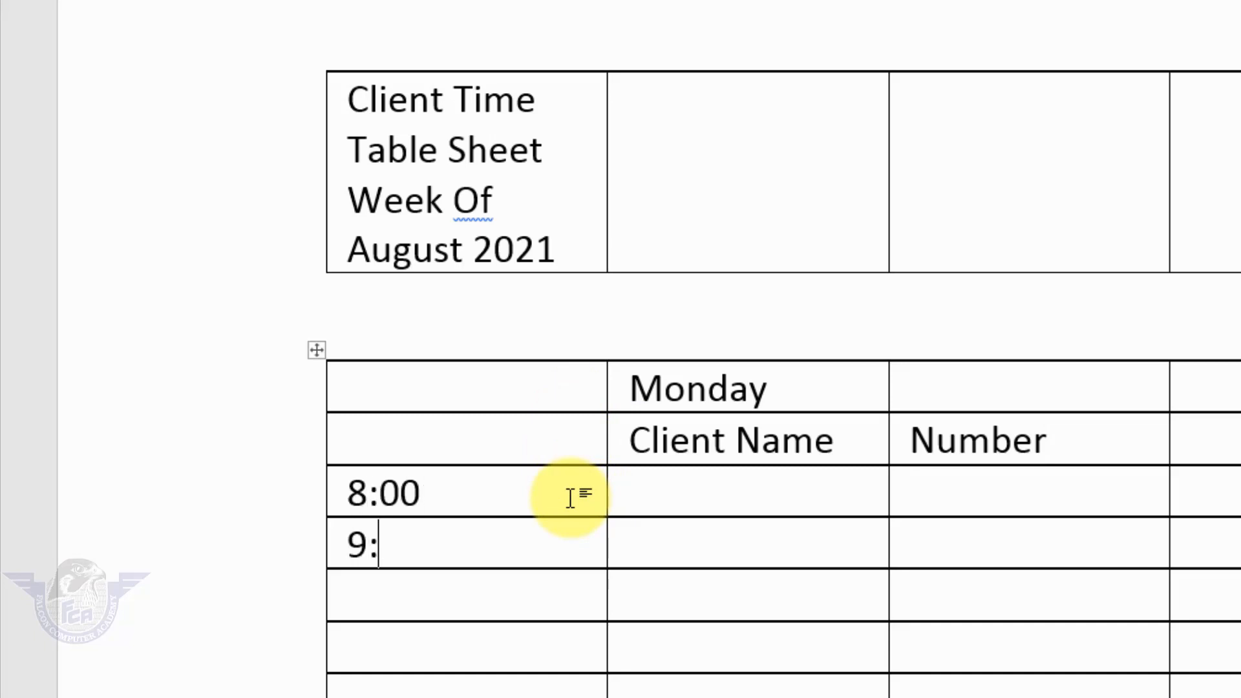
type("00 ")
type("1")
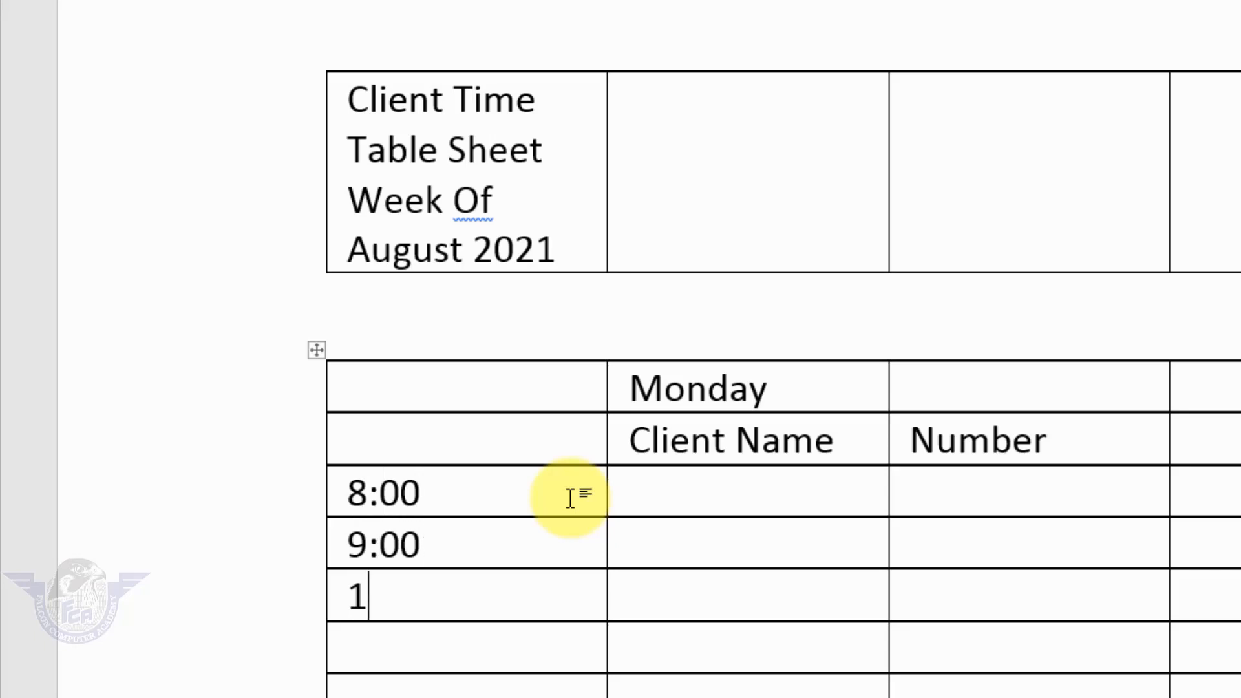
type("0:00 ")
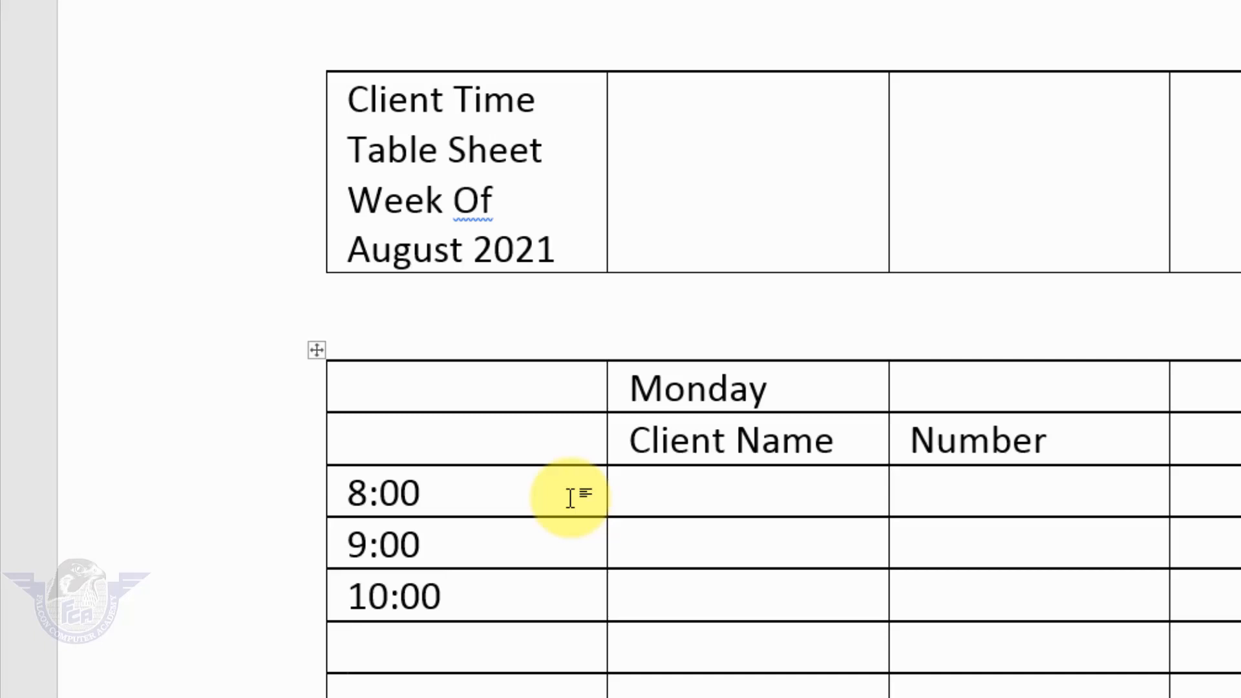
type("11:0")
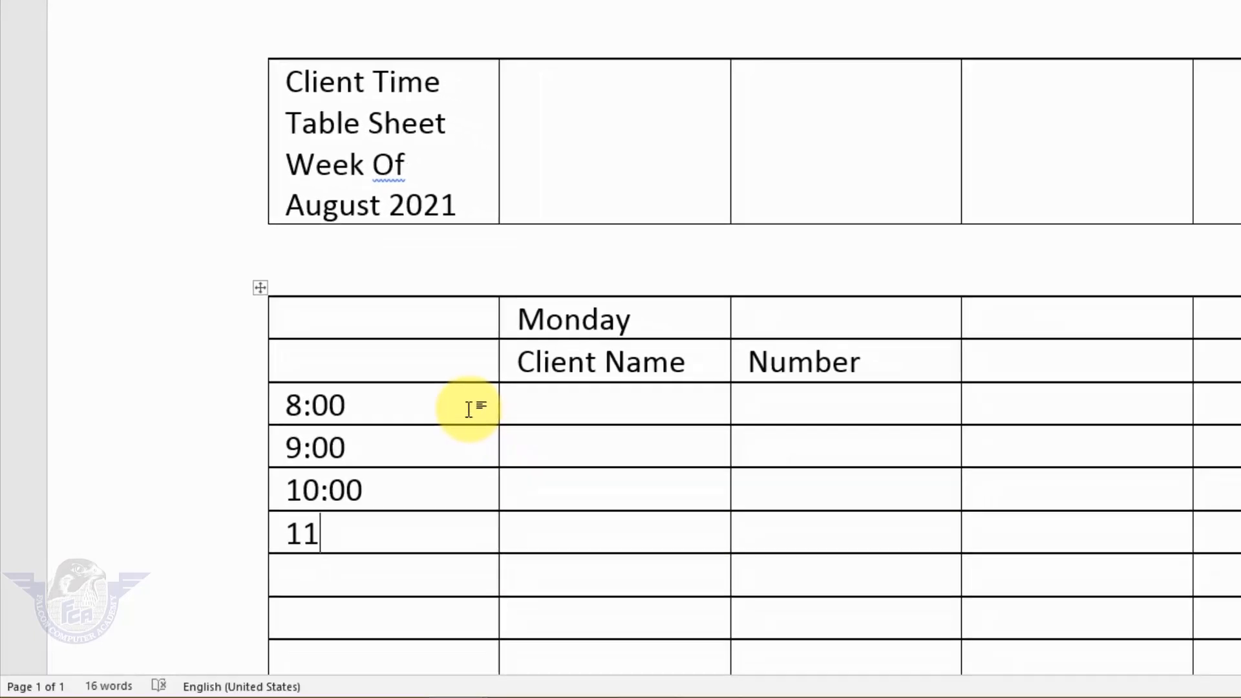
type("0 ")
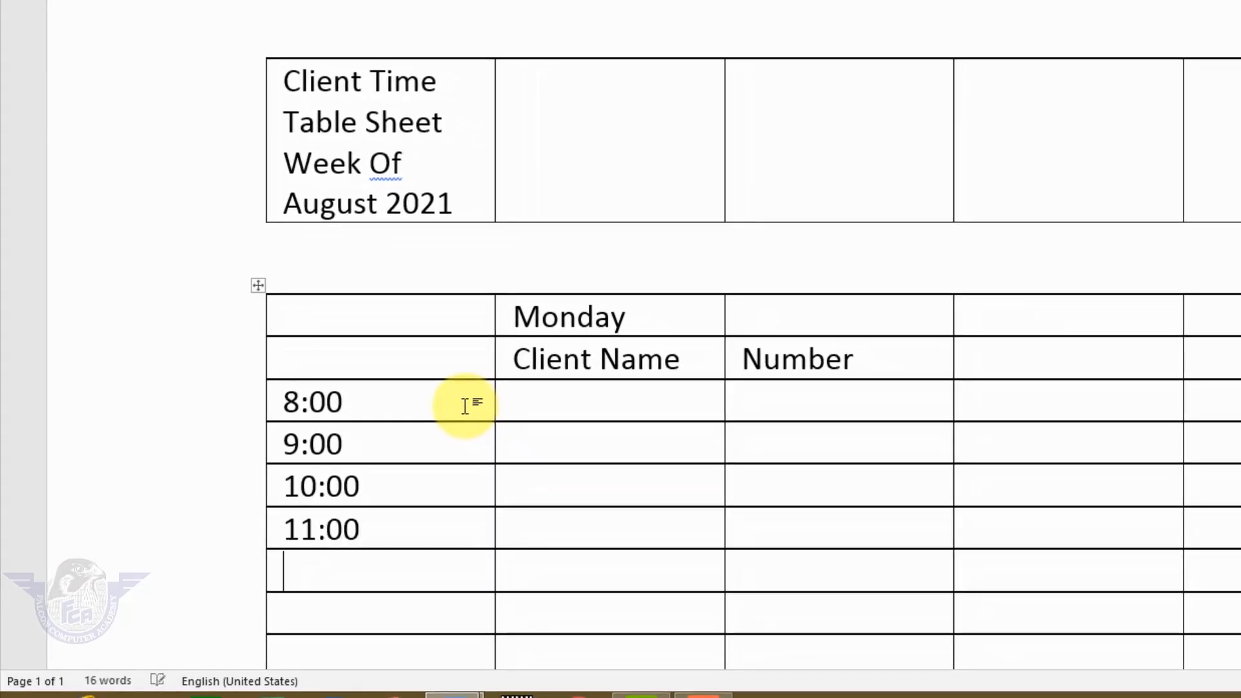
type("12:00 ")
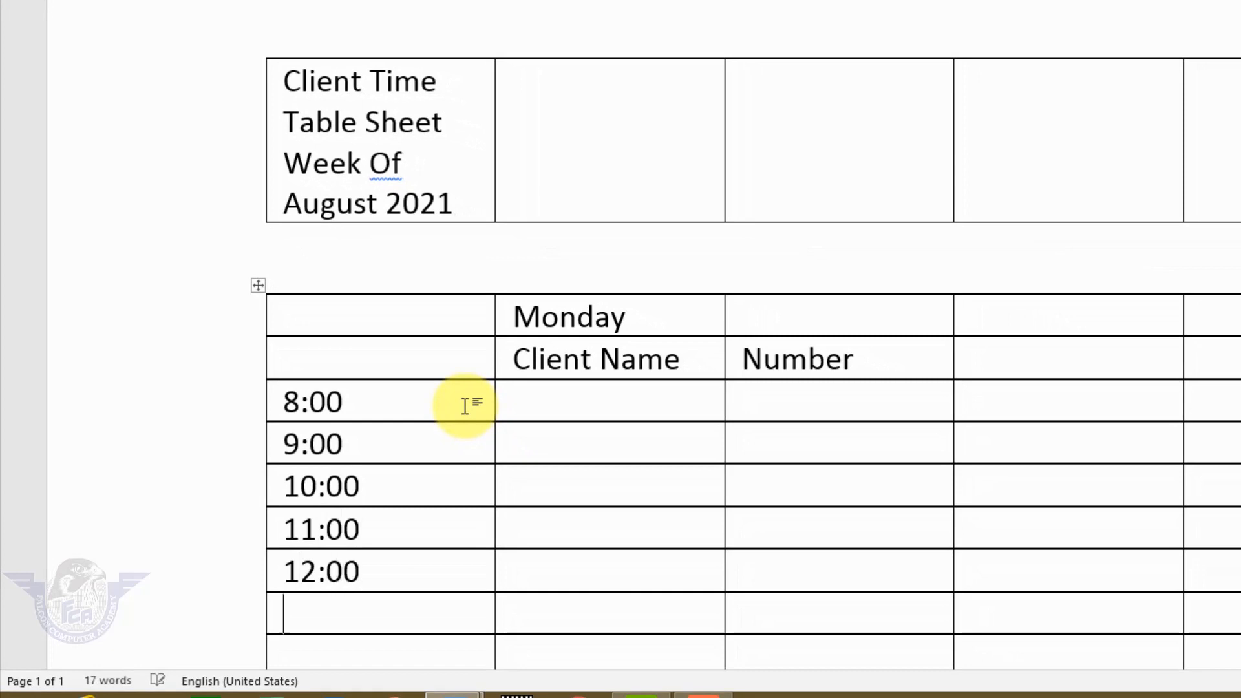
Continue the first column's hourly times below 12:00 with 1:00, 2:00, 3:00, 4:00 and 5:00
type("1:00")
key("Down")
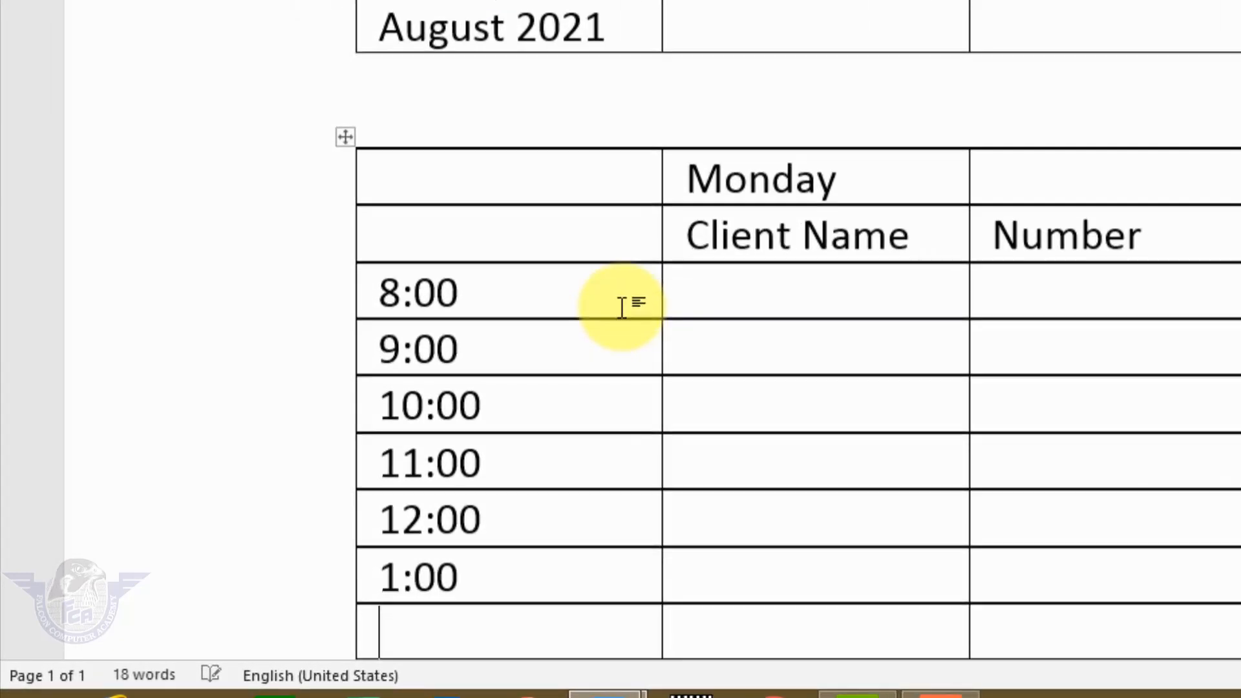
type("2:00")
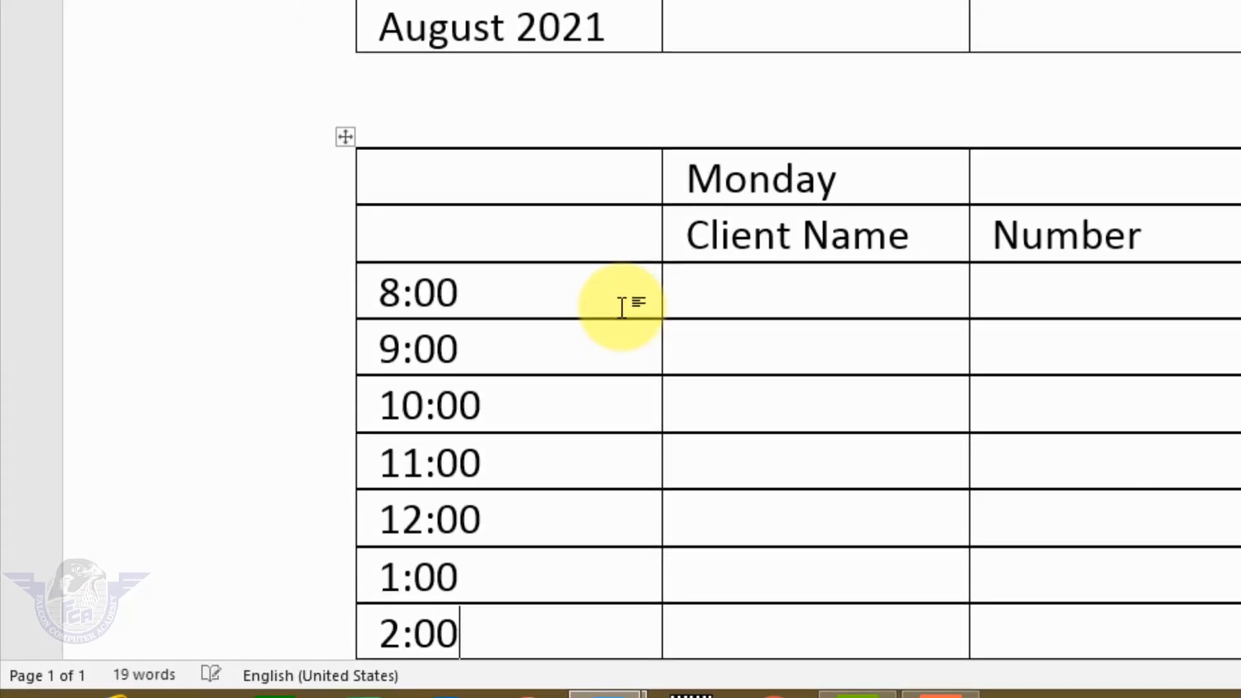
key("Down")
type("3:00")
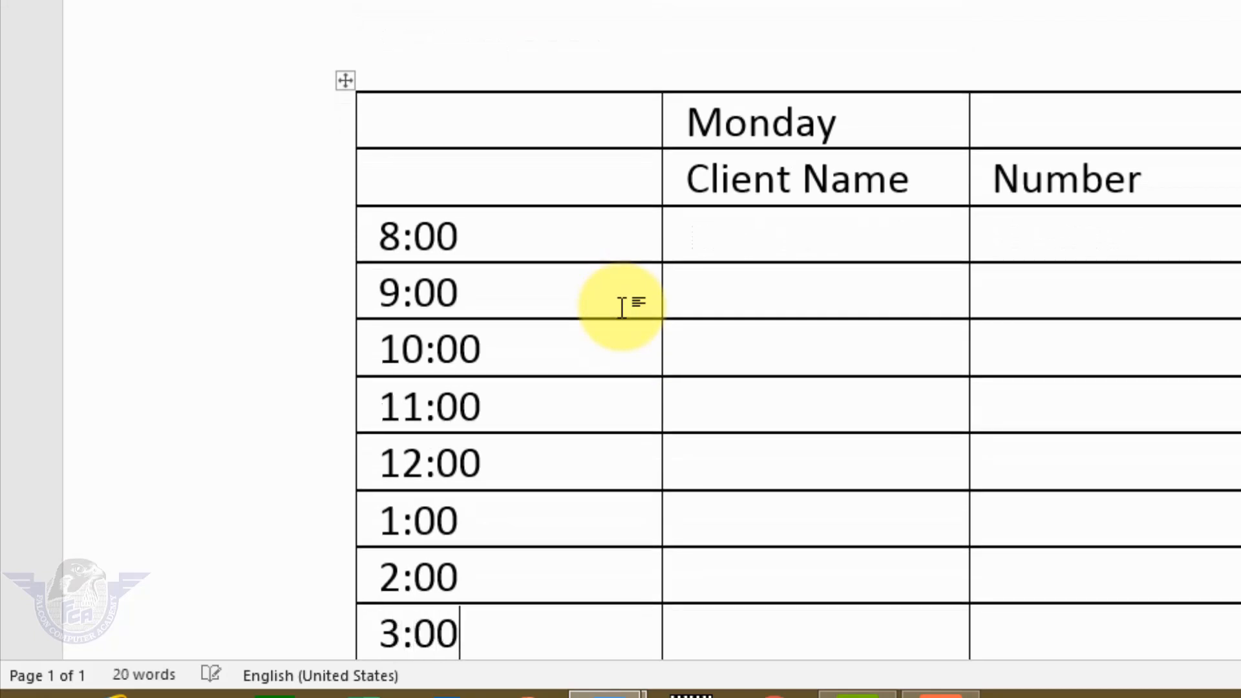
key("Down")
type("4:00")
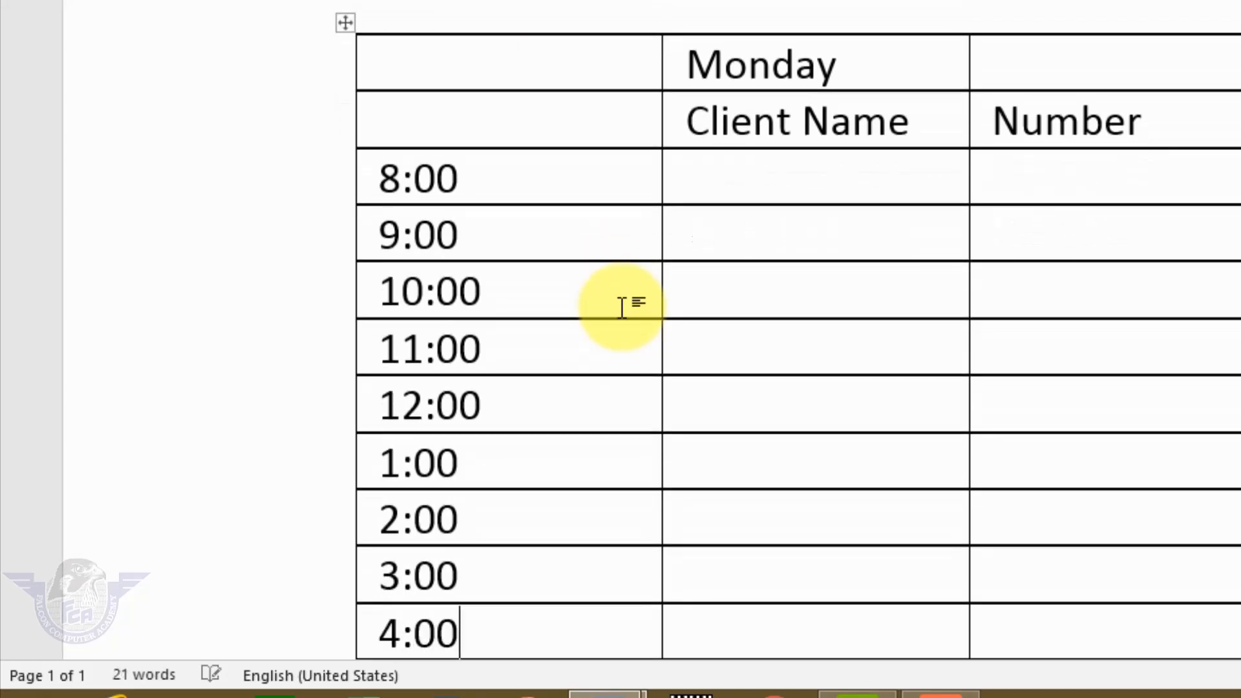
key("Down")
type("5:00")
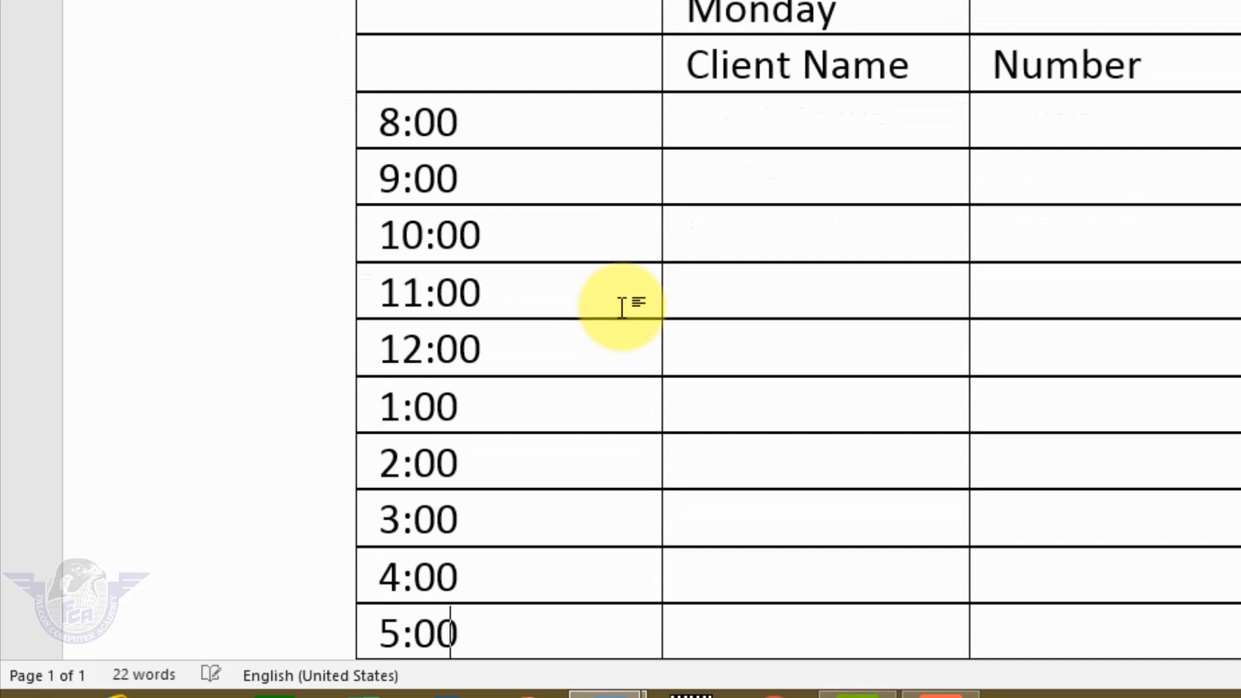
key("Down")
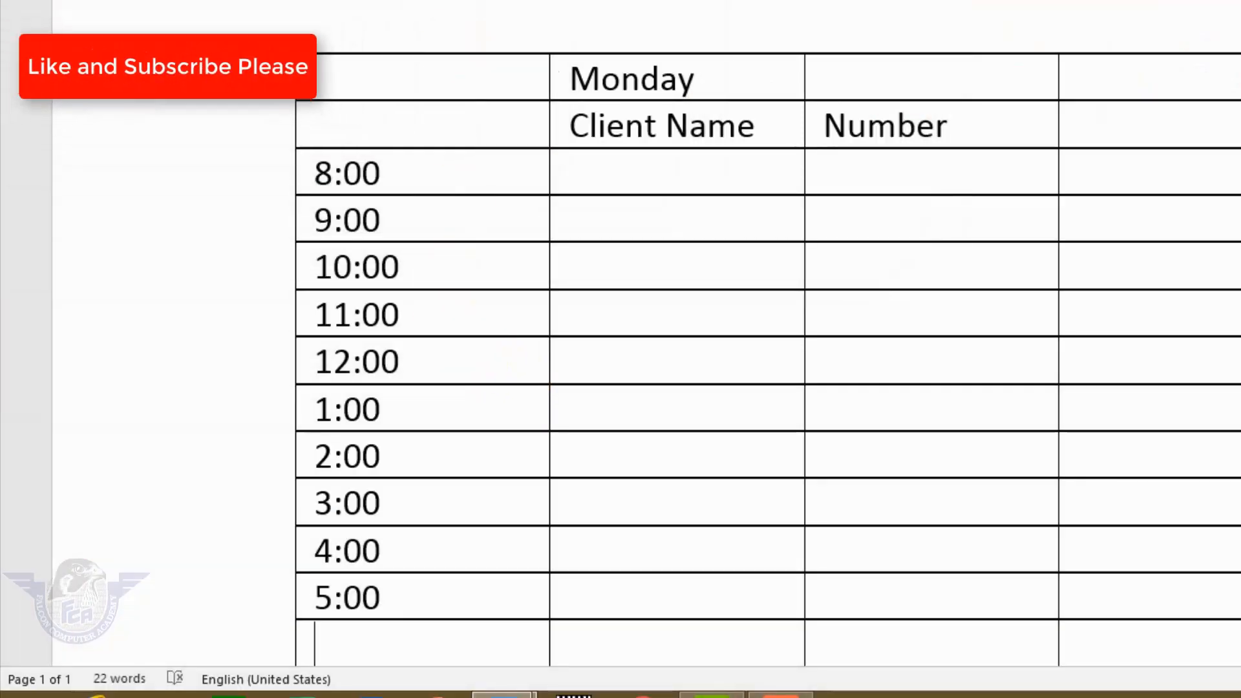
Narrow the lower table's time and Number columns so that the Client Name column between them becomes wider
left_click_drag(546, 75, 446, 108)
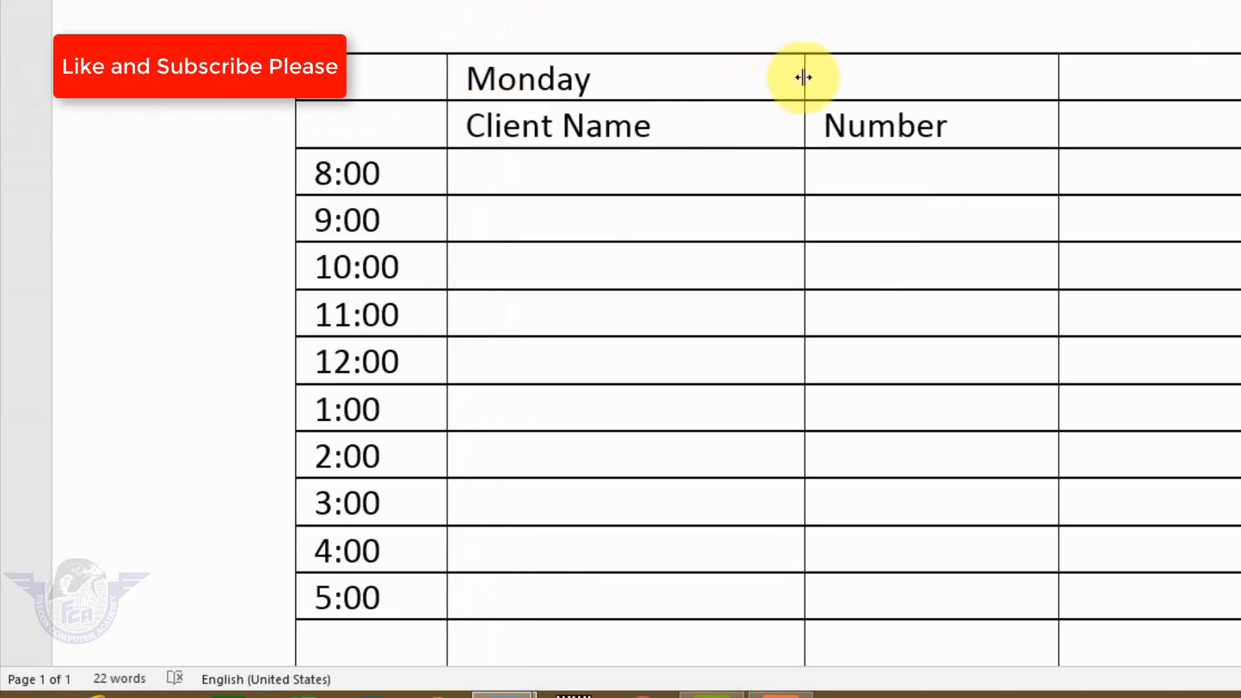
left_click_drag(812, 78, 873, 80)
Copy the three-column Monday block down to the 5:00 row and paste it into the three empty columns beside it
left_click_drag(396, 91, 908, 594)
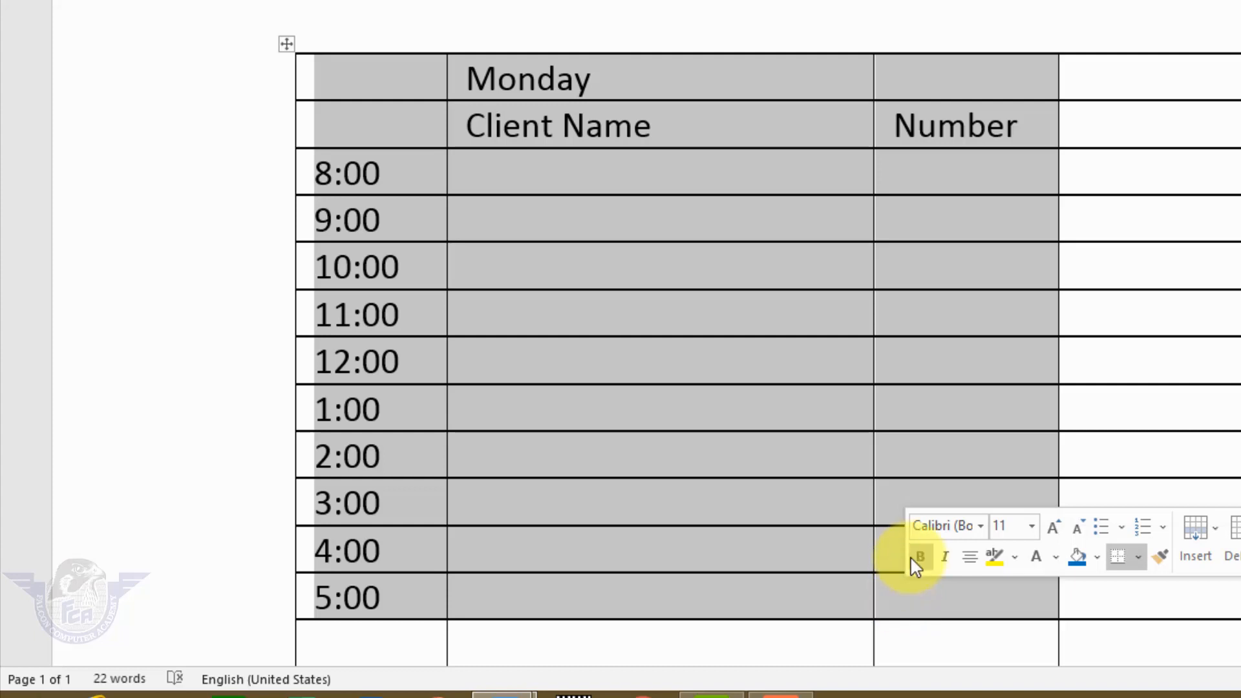
key("ctrl+c")
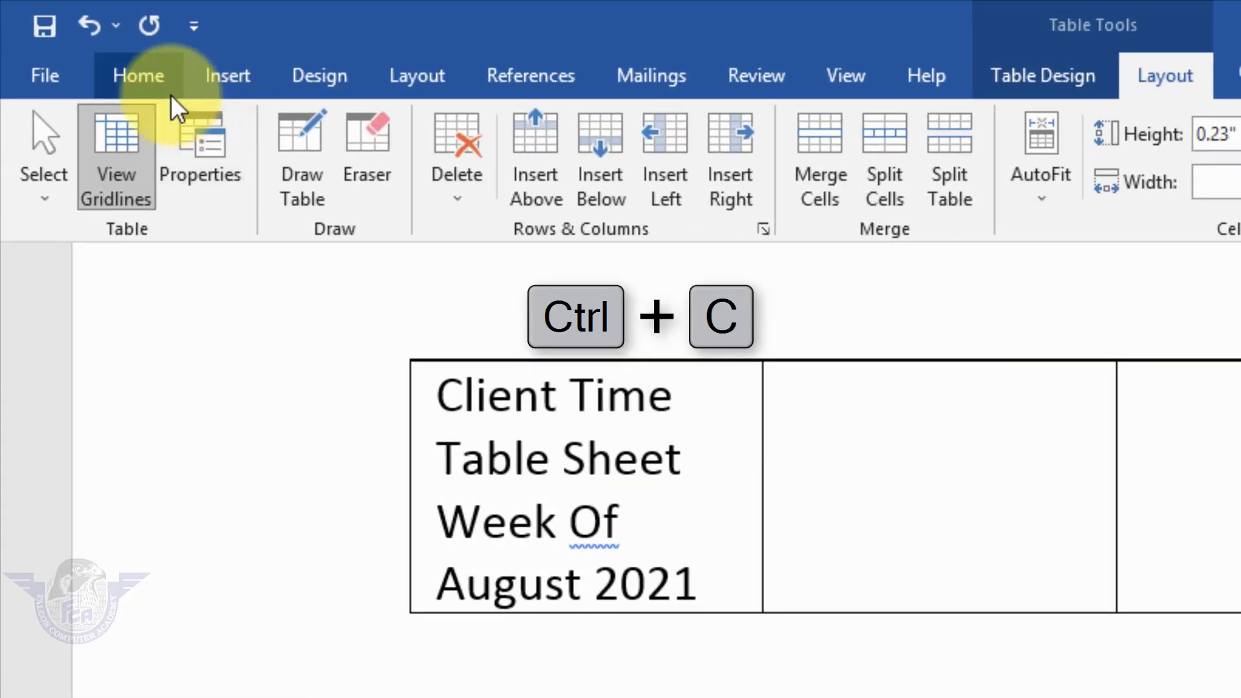
left_click(152, 80)
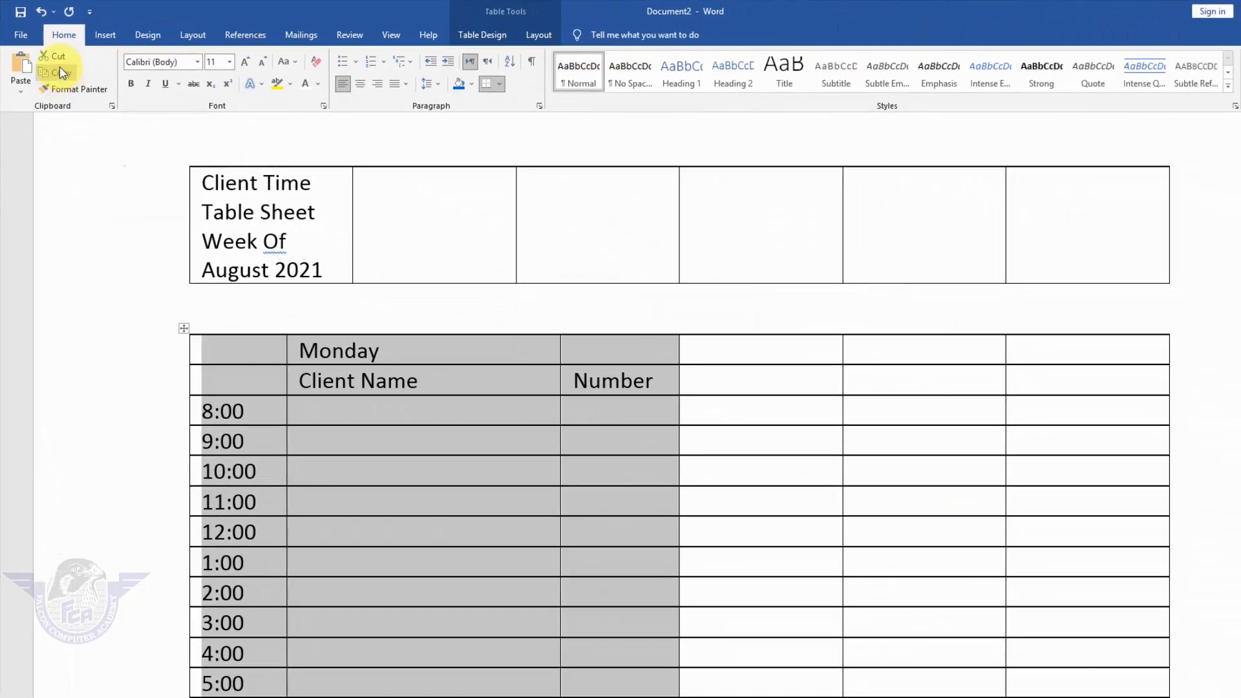
left_click(60, 72)
left_click_drag(754, 347, 1033, 648)
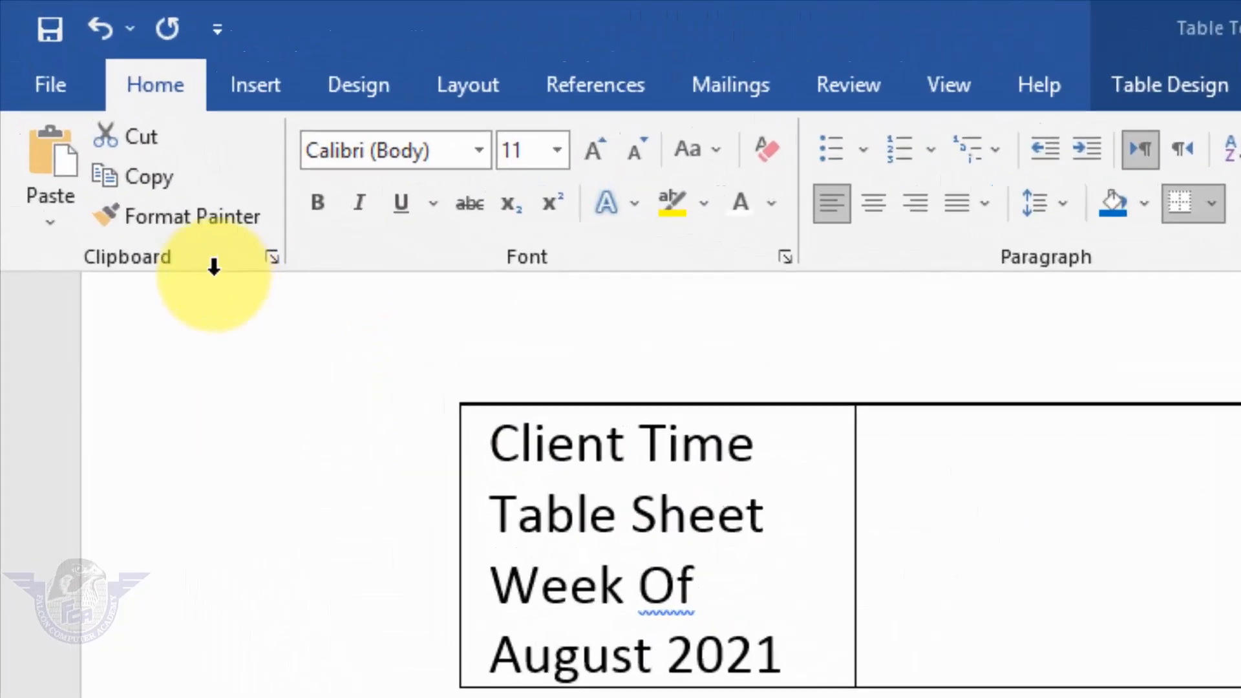
key("ctrl+v")
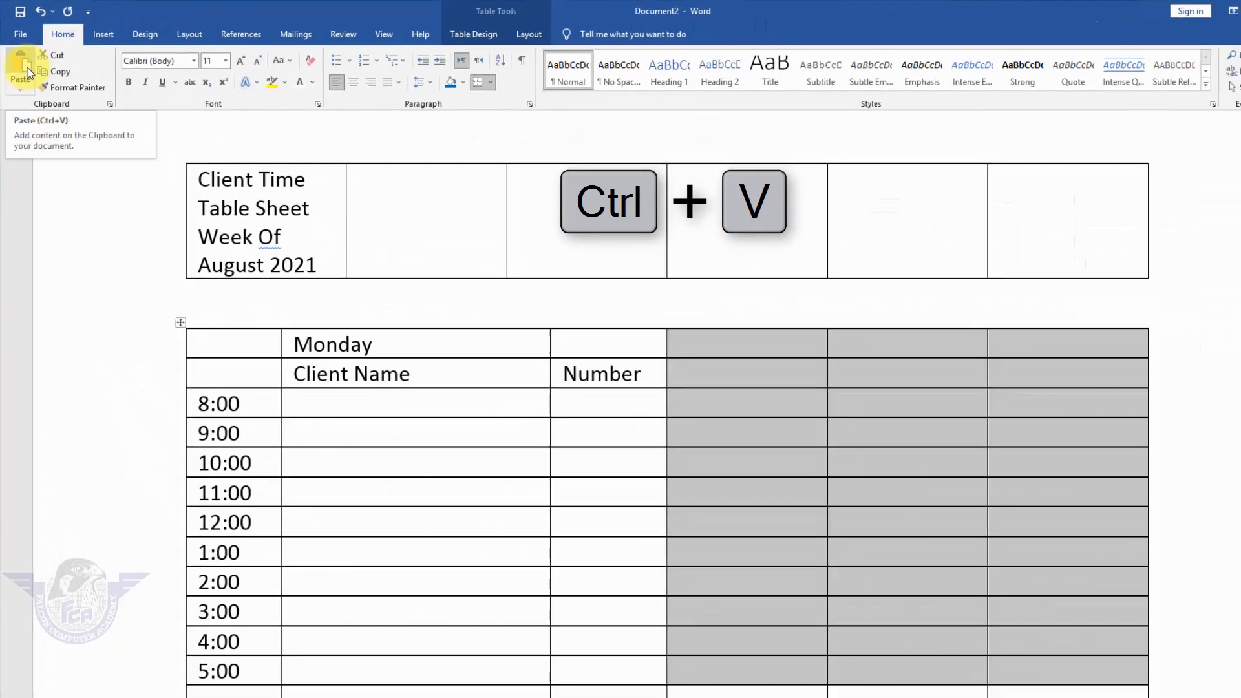
left_click(24, 69)
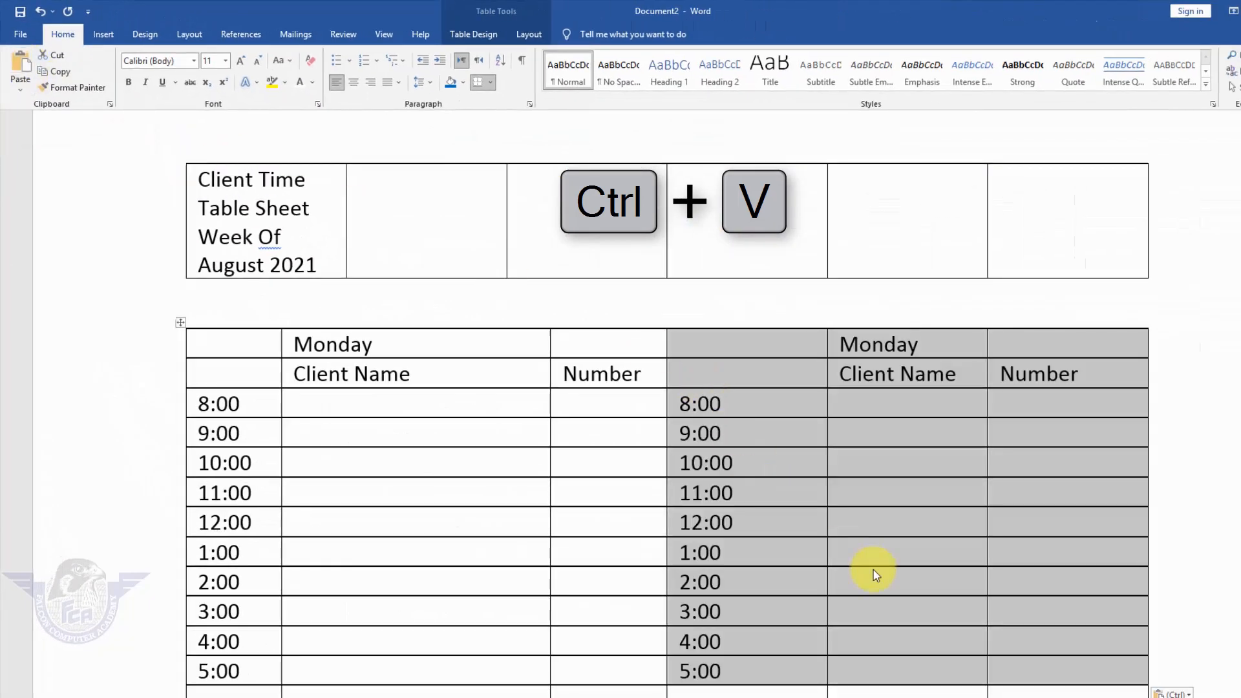
Narrow the time and Number columns of the pasted second block, widening its Client Name column
left_click(871, 470)
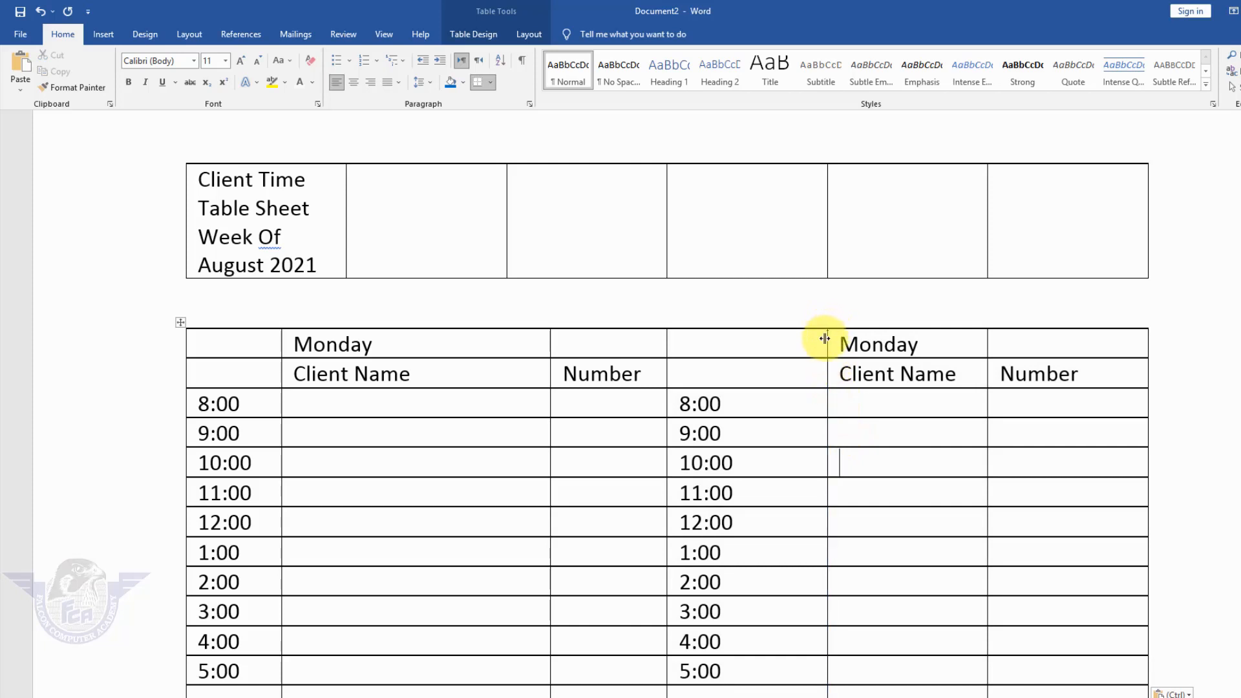
left_click_drag(828, 339, 760, 366)
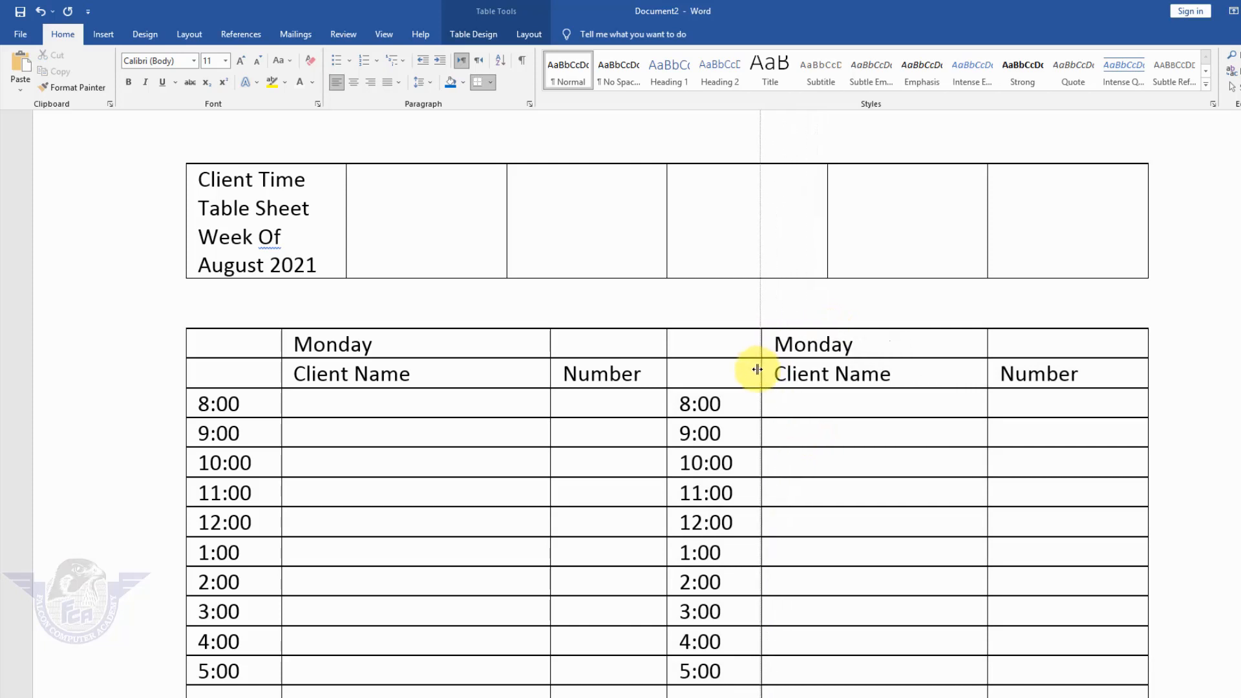
left_click_drag(988, 344, 1040, 341)
Paste the copied Monday block over all the empty rows below the first 5:00 row, across all six columns
scroll(825, 494, "down", 6)
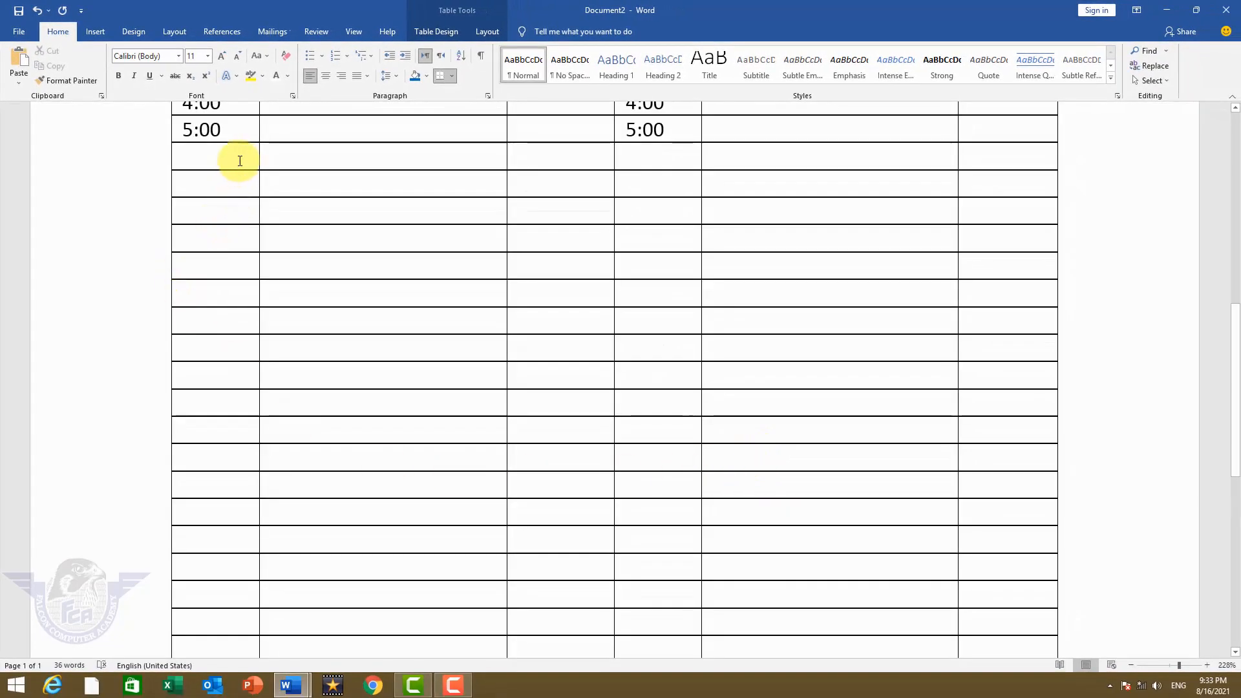
left_click_drag(241, 157, 1006, 552)
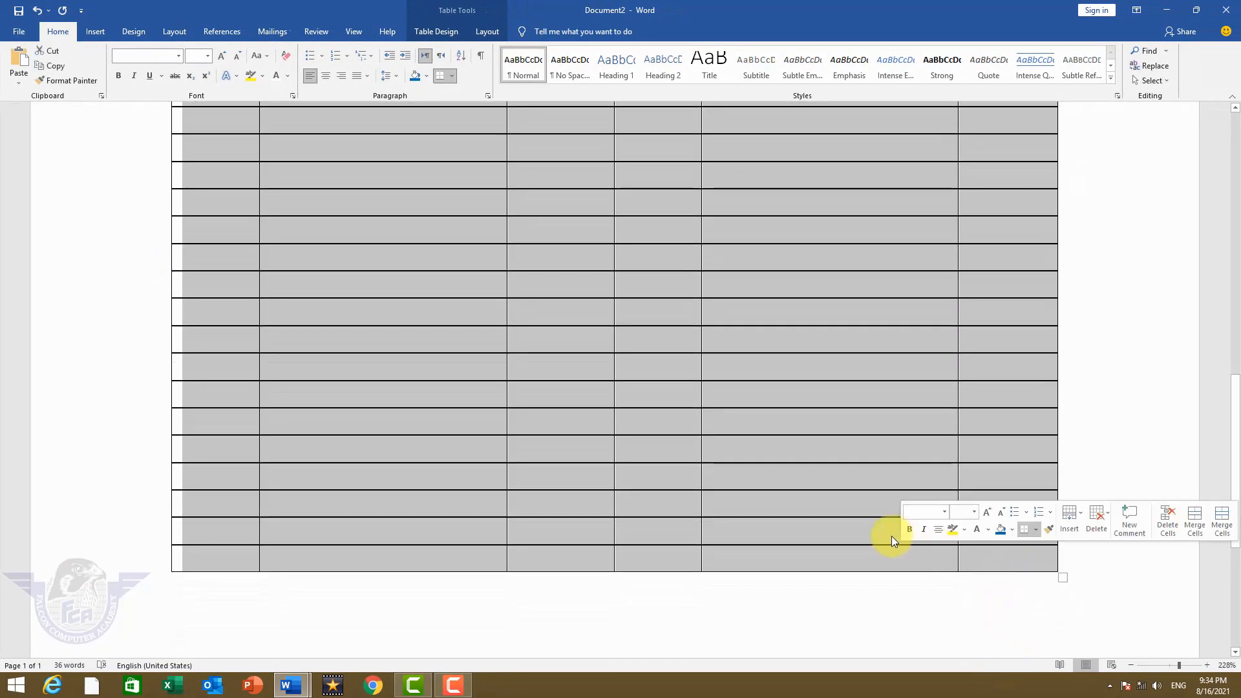
key("ctrl+v")
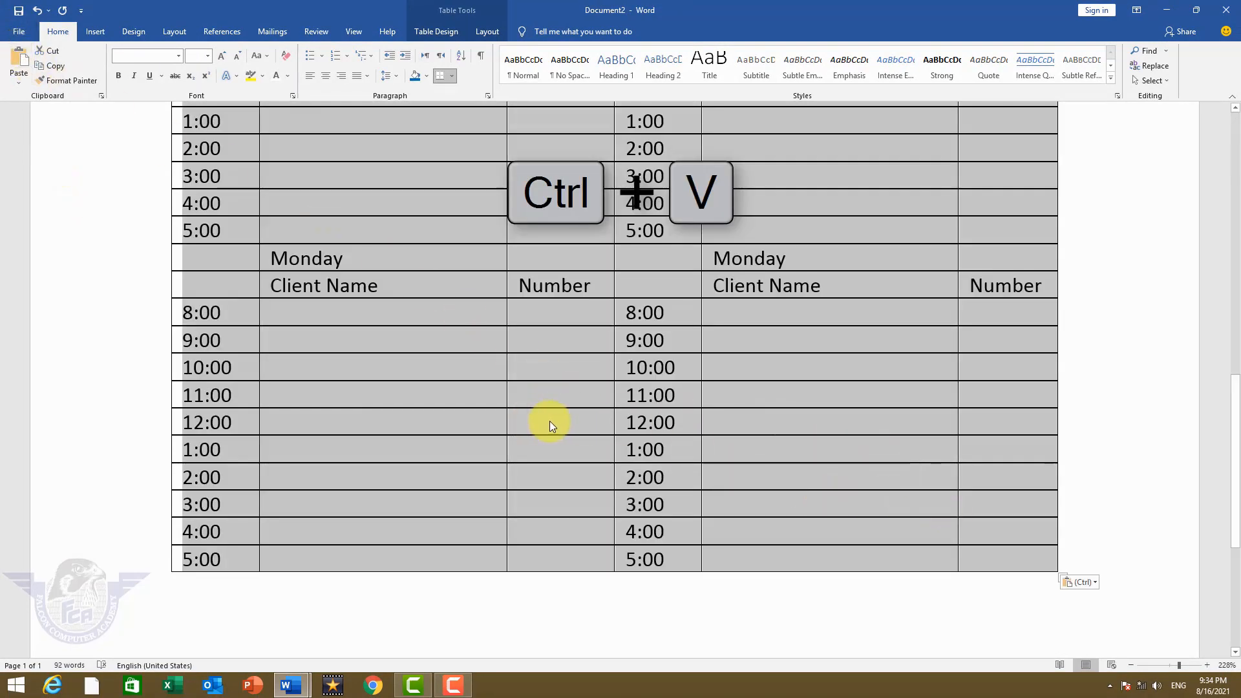
key("ctrl+v")
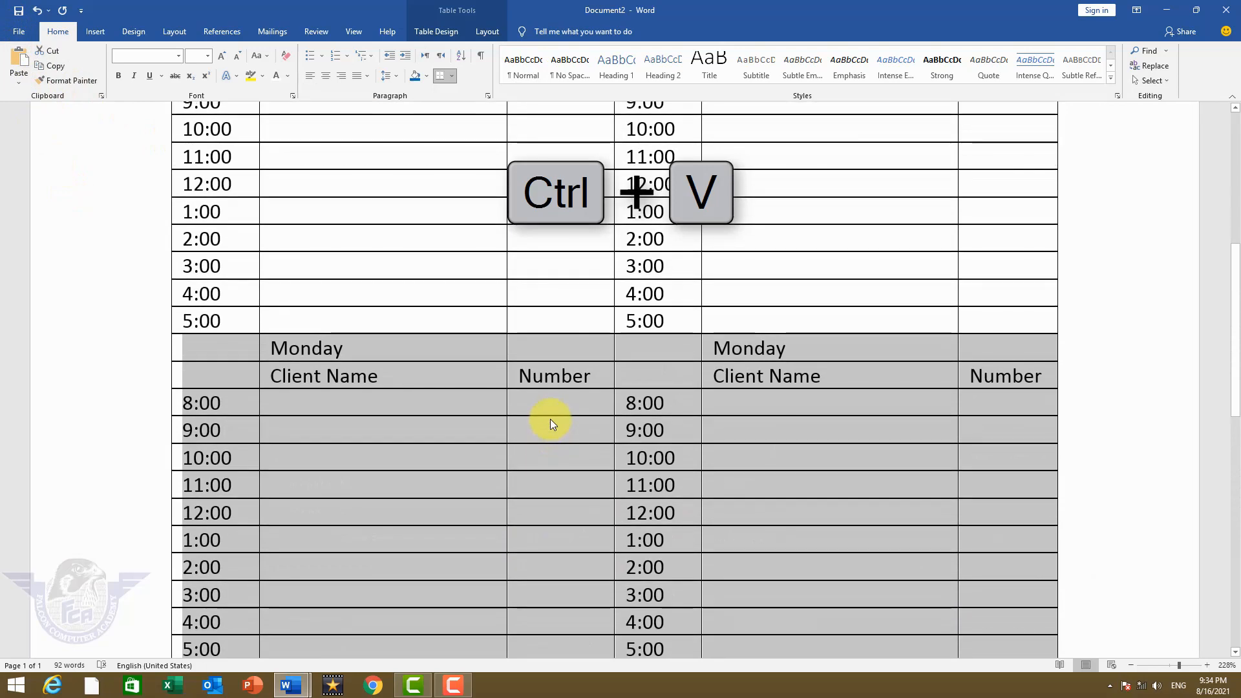
Replace the day heading of the first row's second block with "Tuesday"
scroll(549, 419, "up", 2)
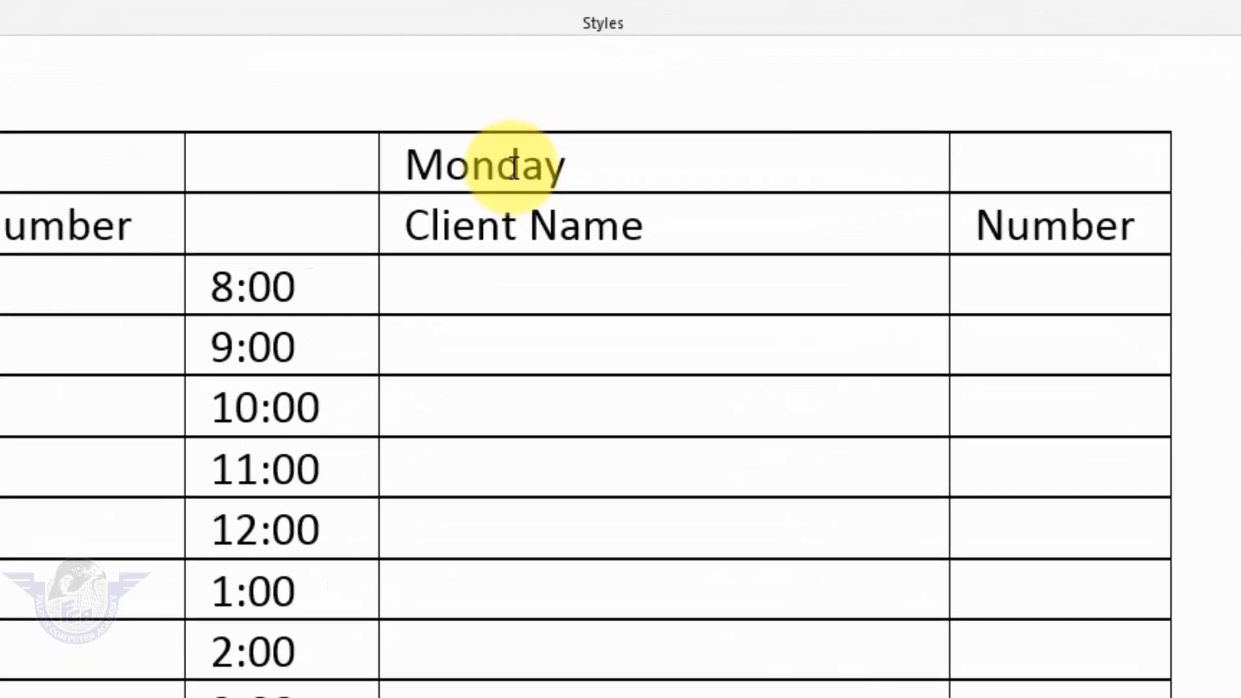
double_click(771, 161)
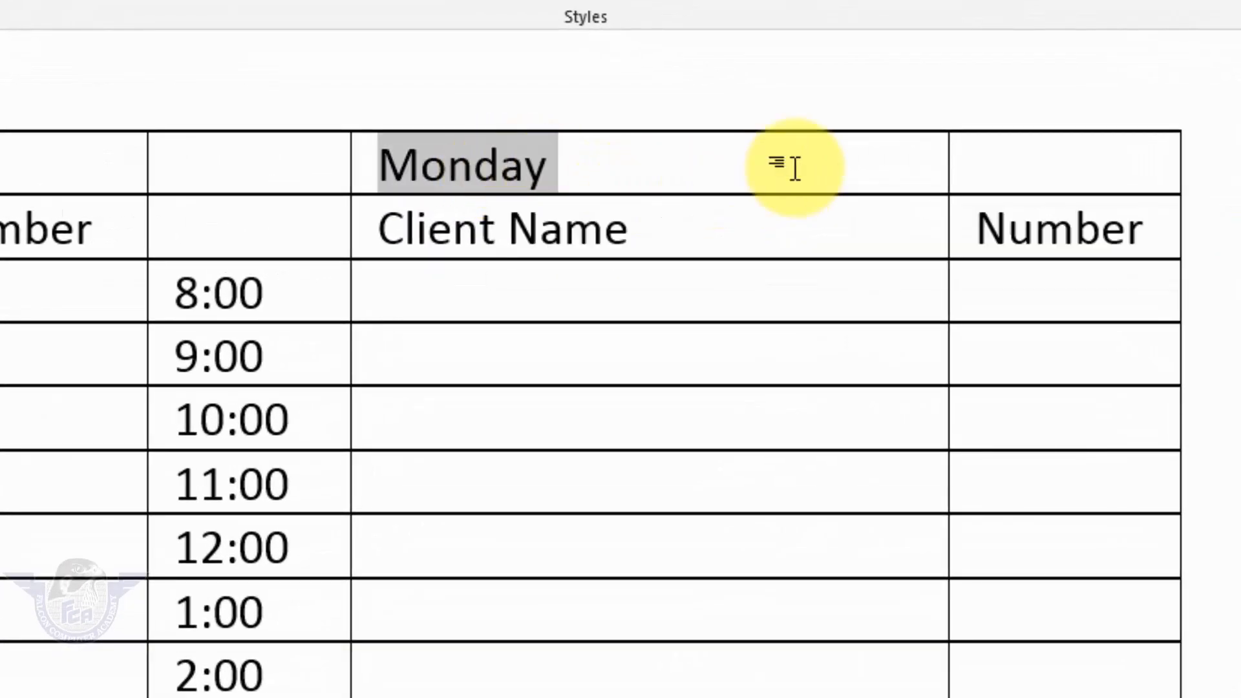
type("Tues")
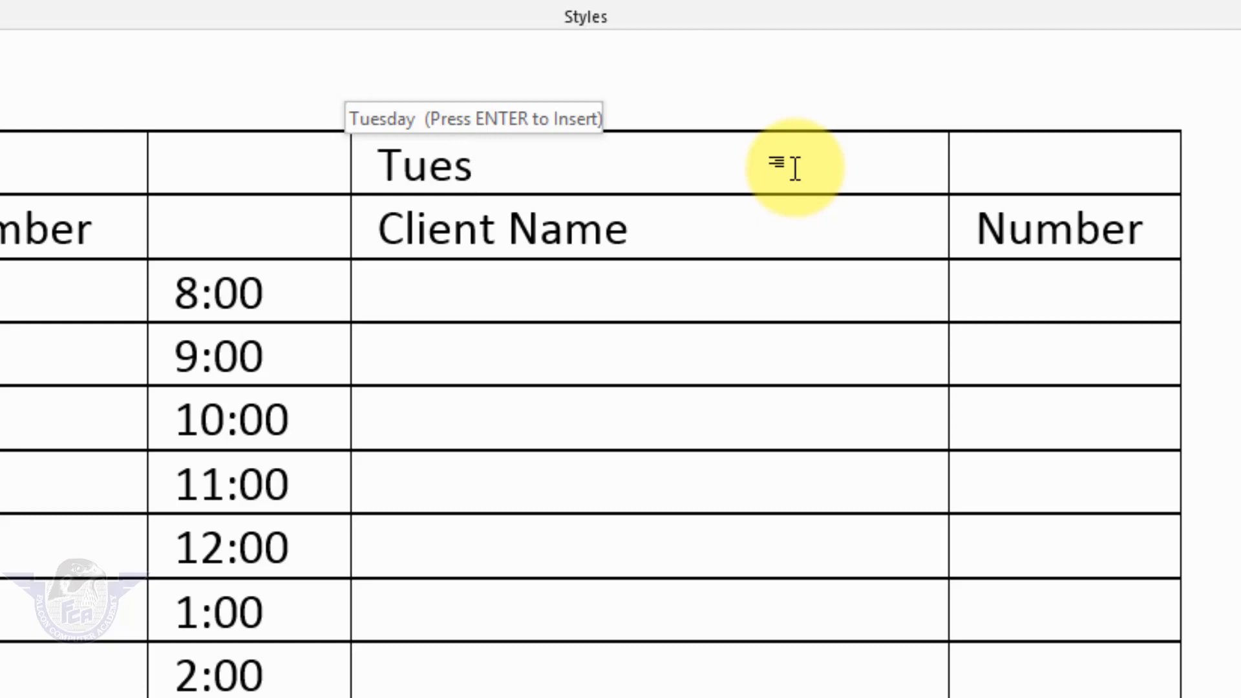
key("Return")
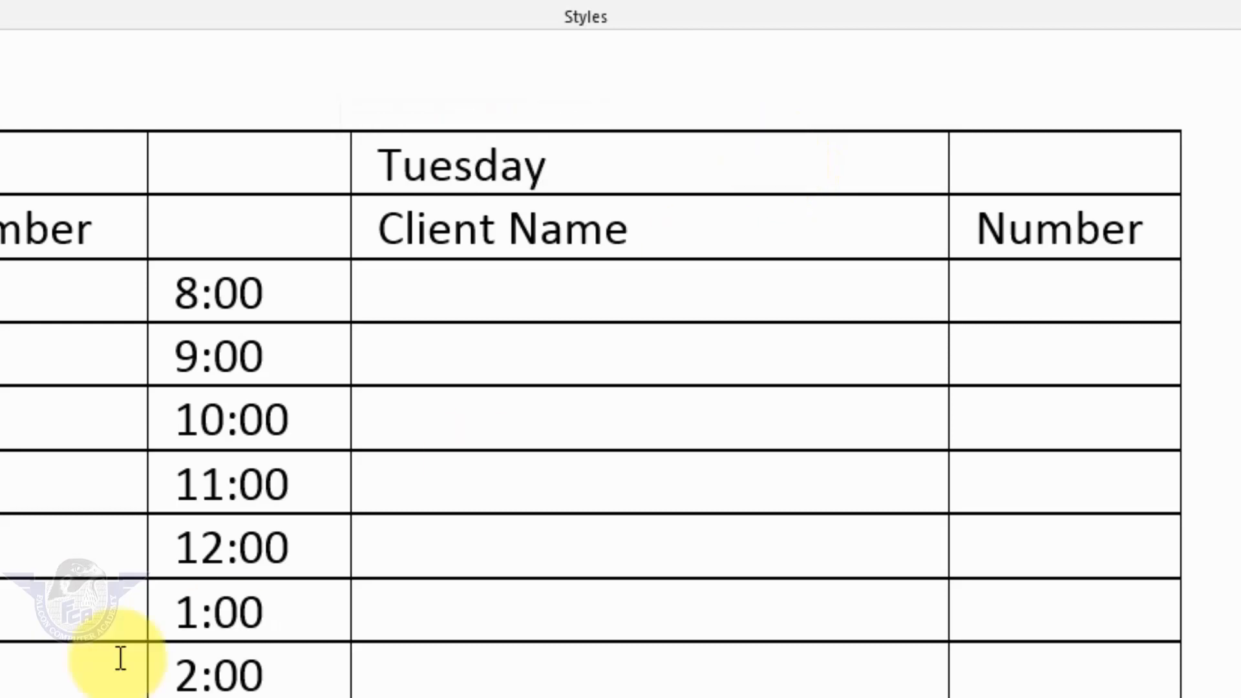
Replace the "Monday" heading of the block directly below the first Monday block with "Wednesday"
double_click(327, 456)
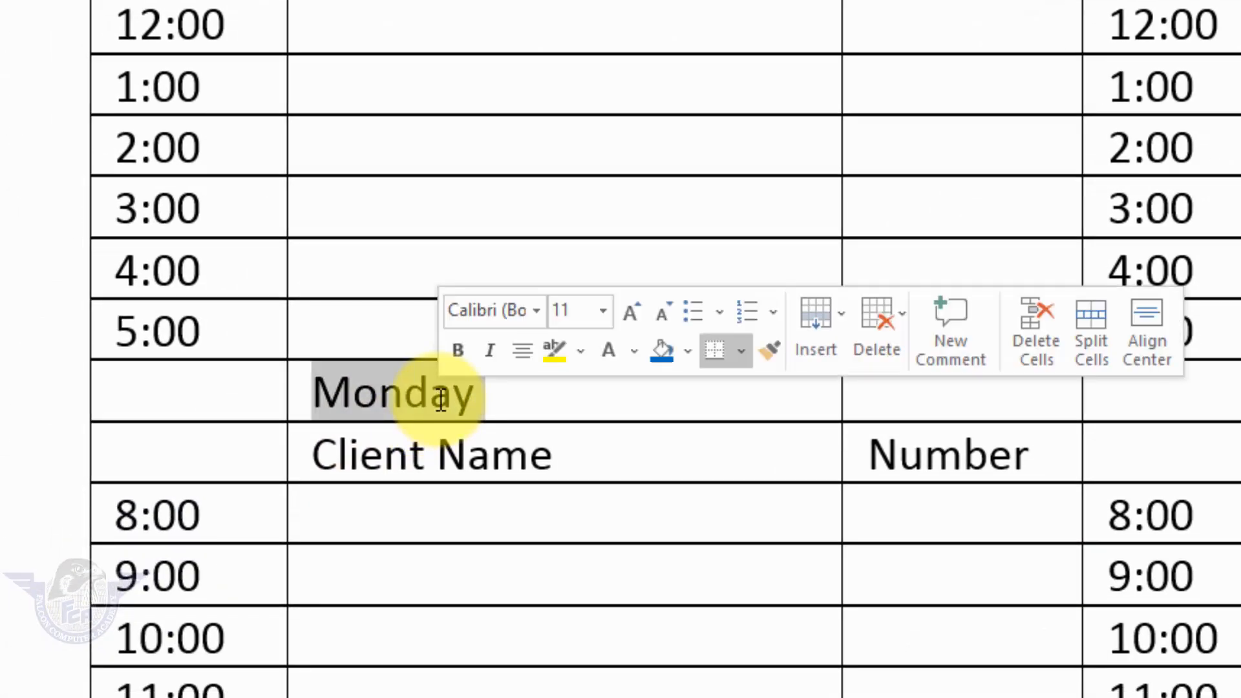
type("Wed")
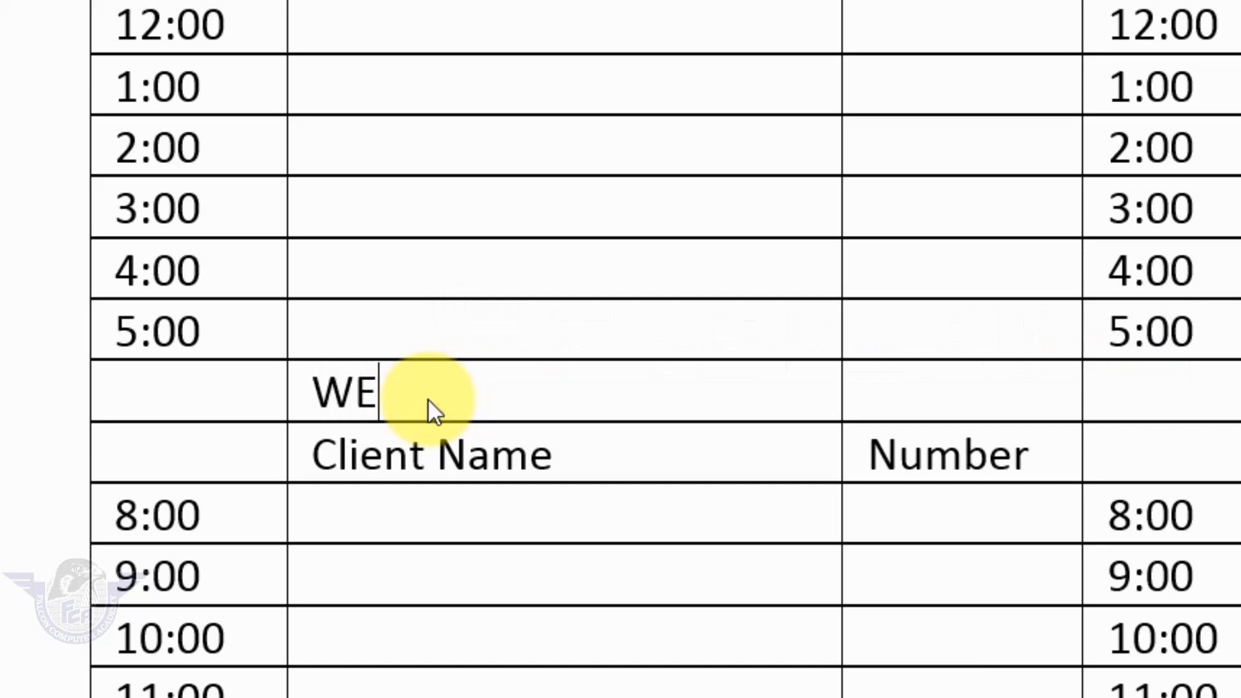
type("ne")
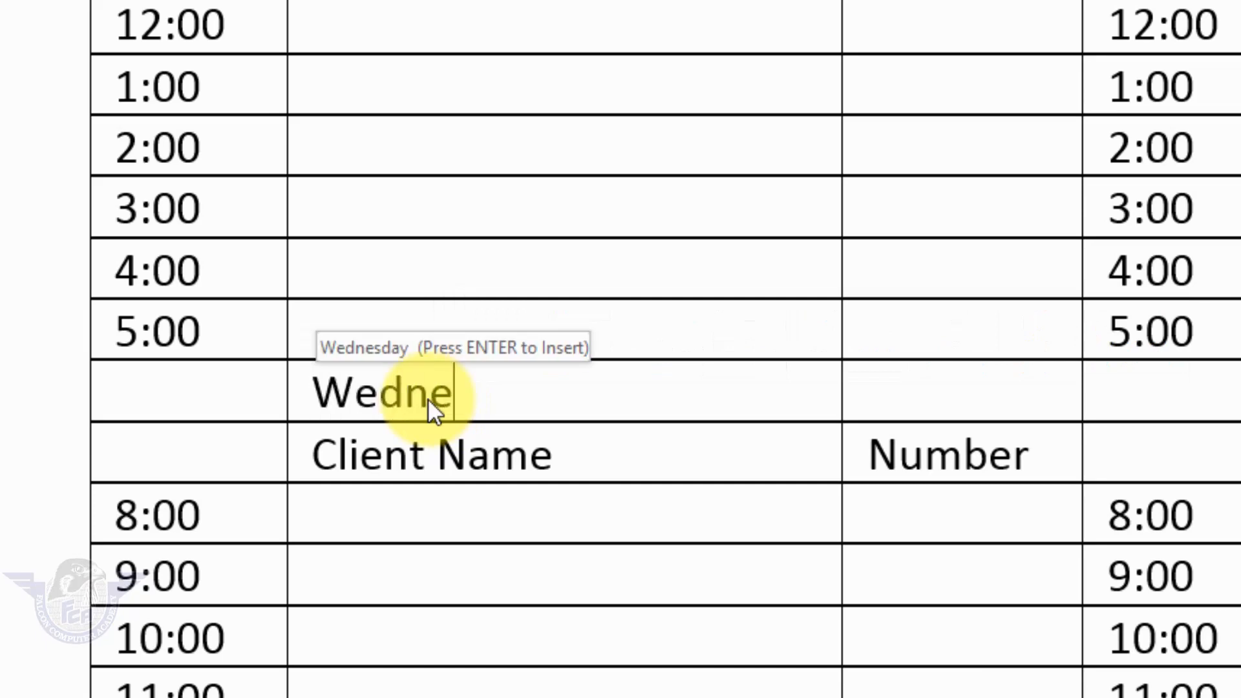
key("Return")
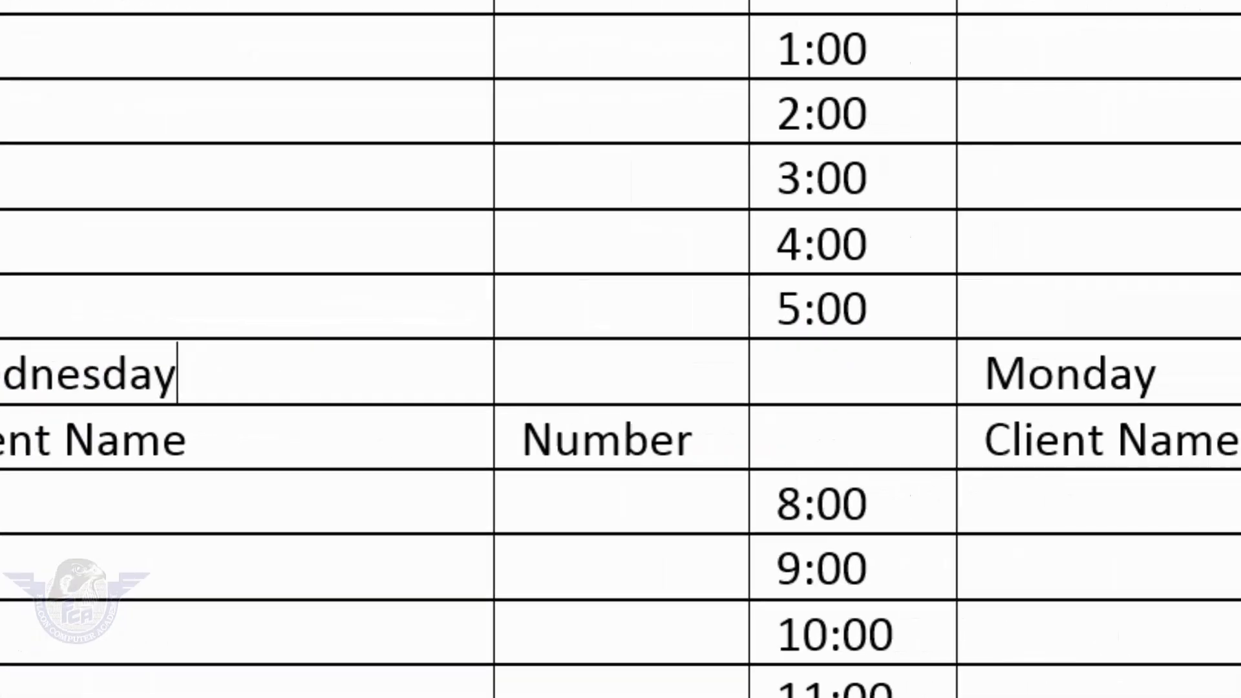
Replace the "Monday" heading of the block beside Wednesday with "Thursday"
double_click(1105, 375)
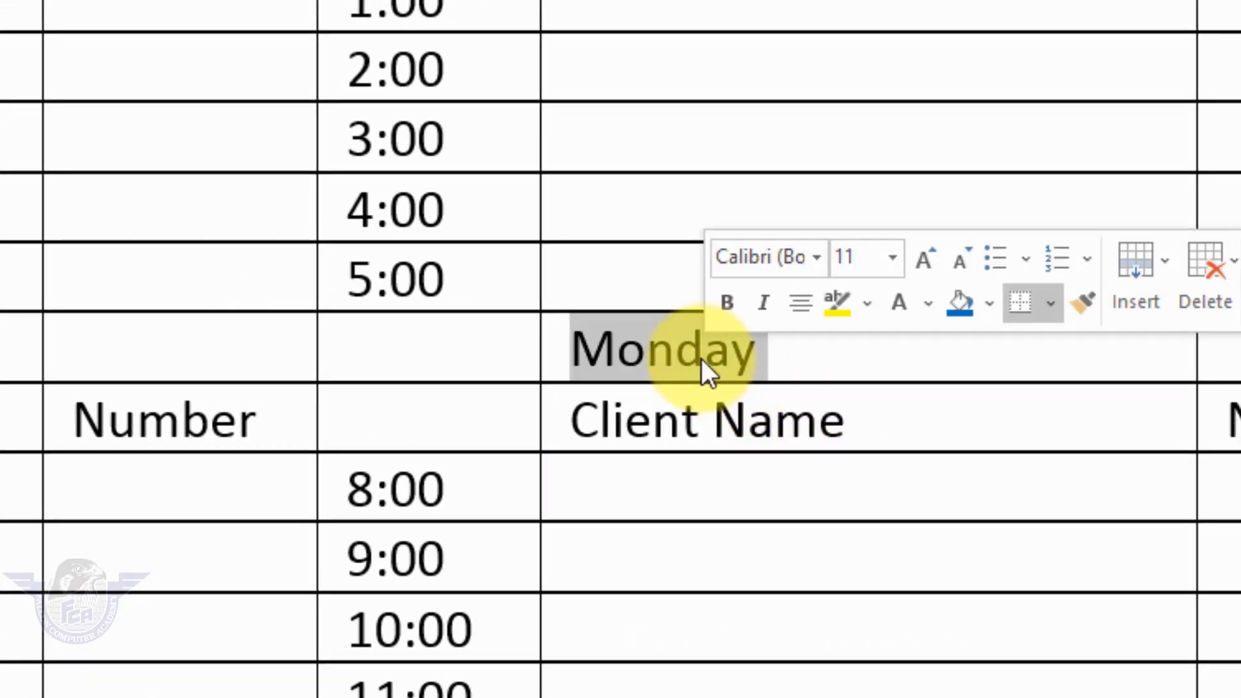
type("Thur")
key("Return")
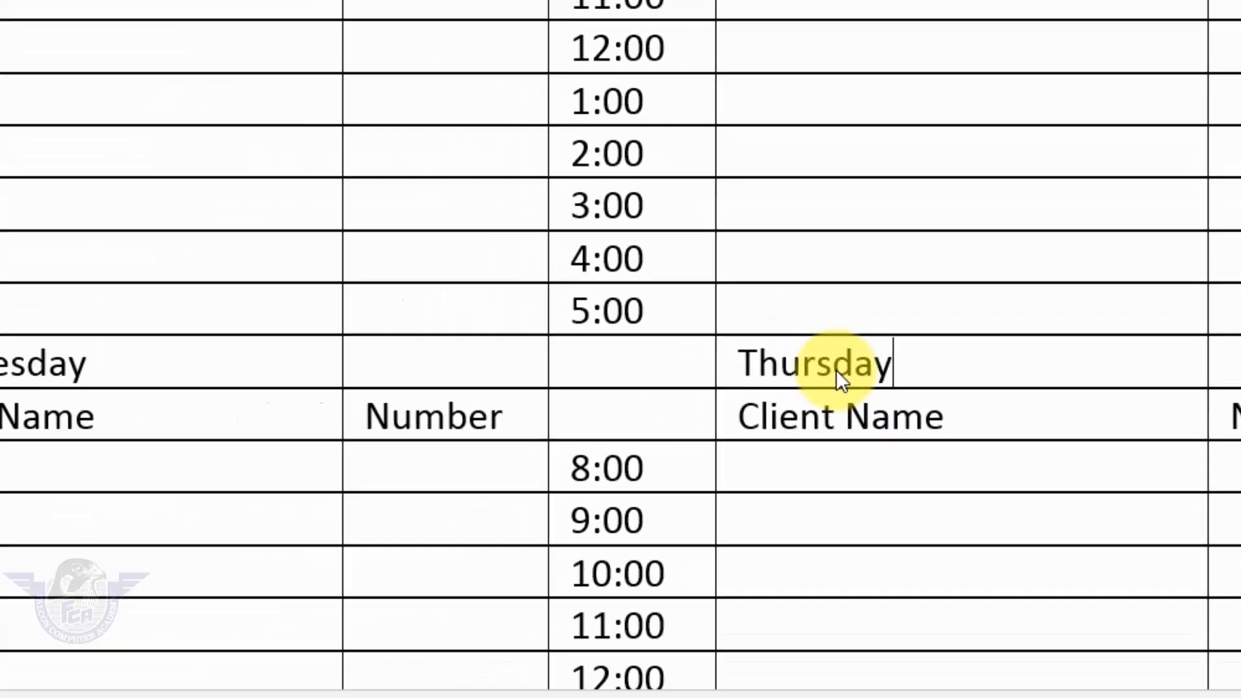
Replace the "Monday" heading of the block directly below Wednesday with "Friday"
scroll(942, 327, "down", 5)
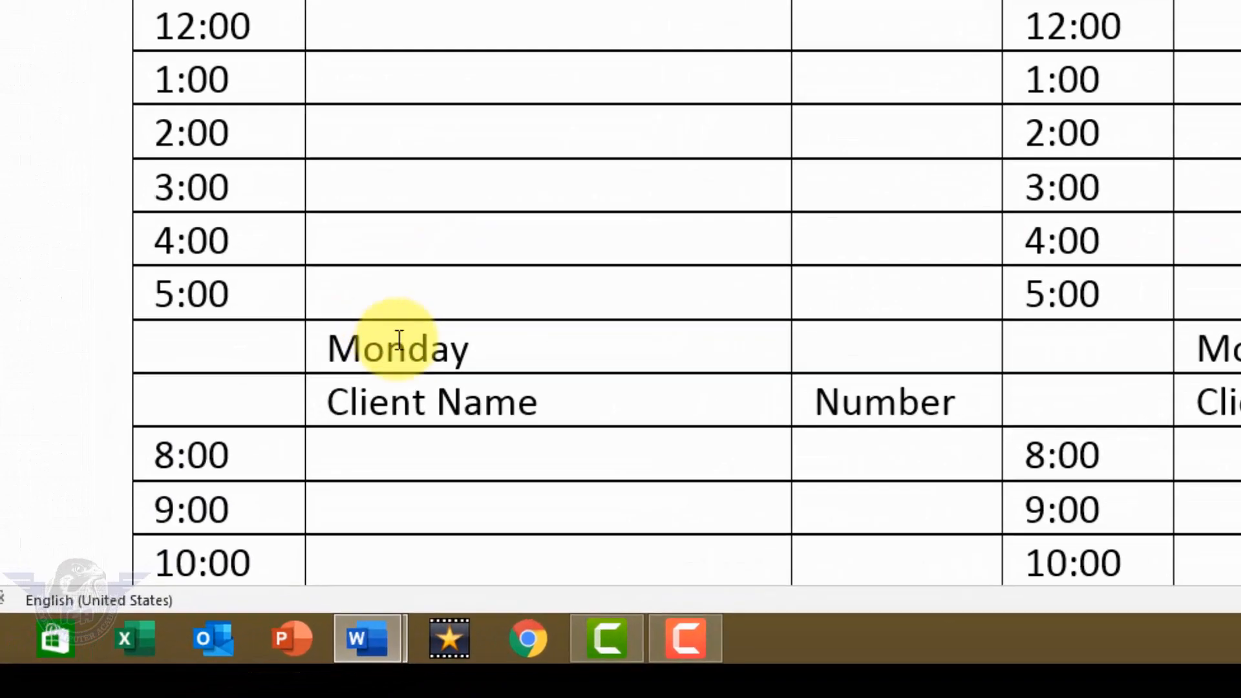
double_click(389, 345)
key("Delete")
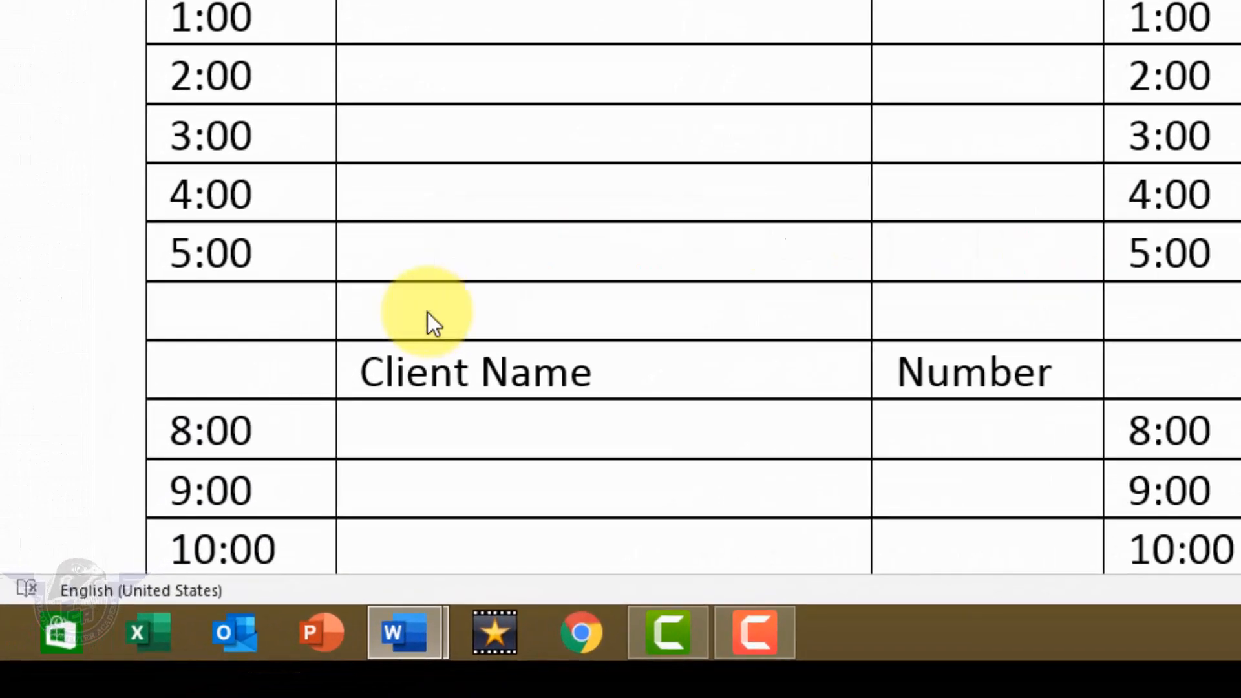
type("Frid")
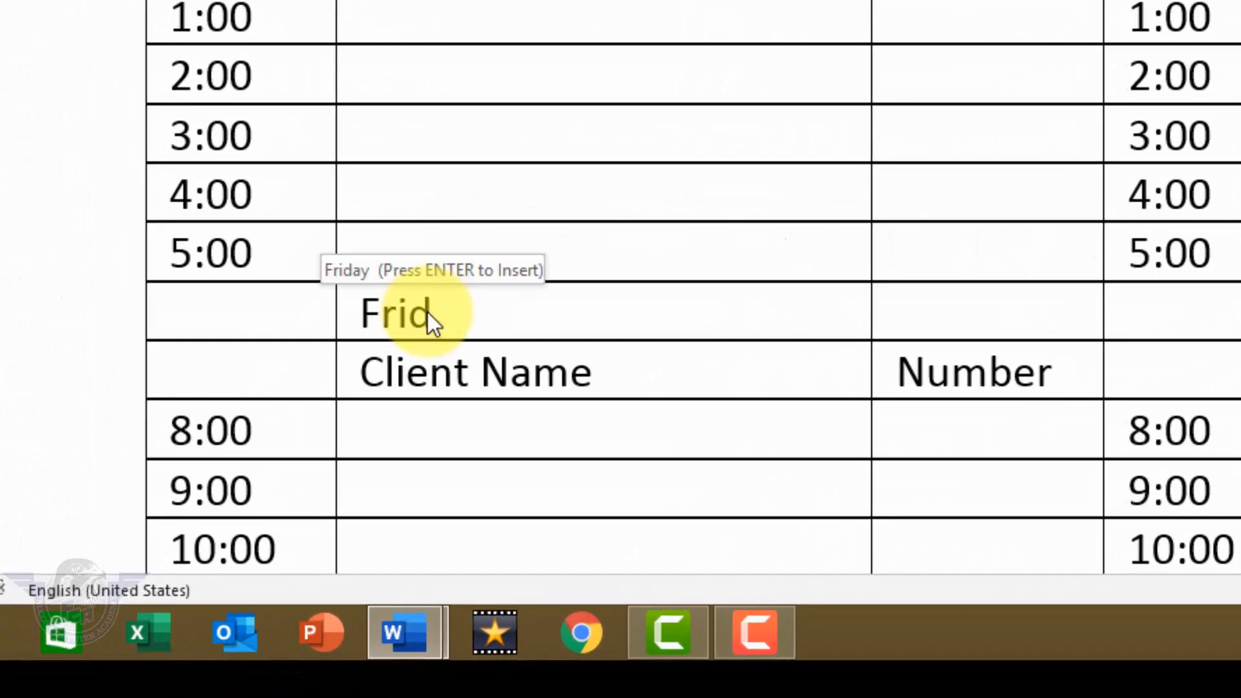
key("Return")
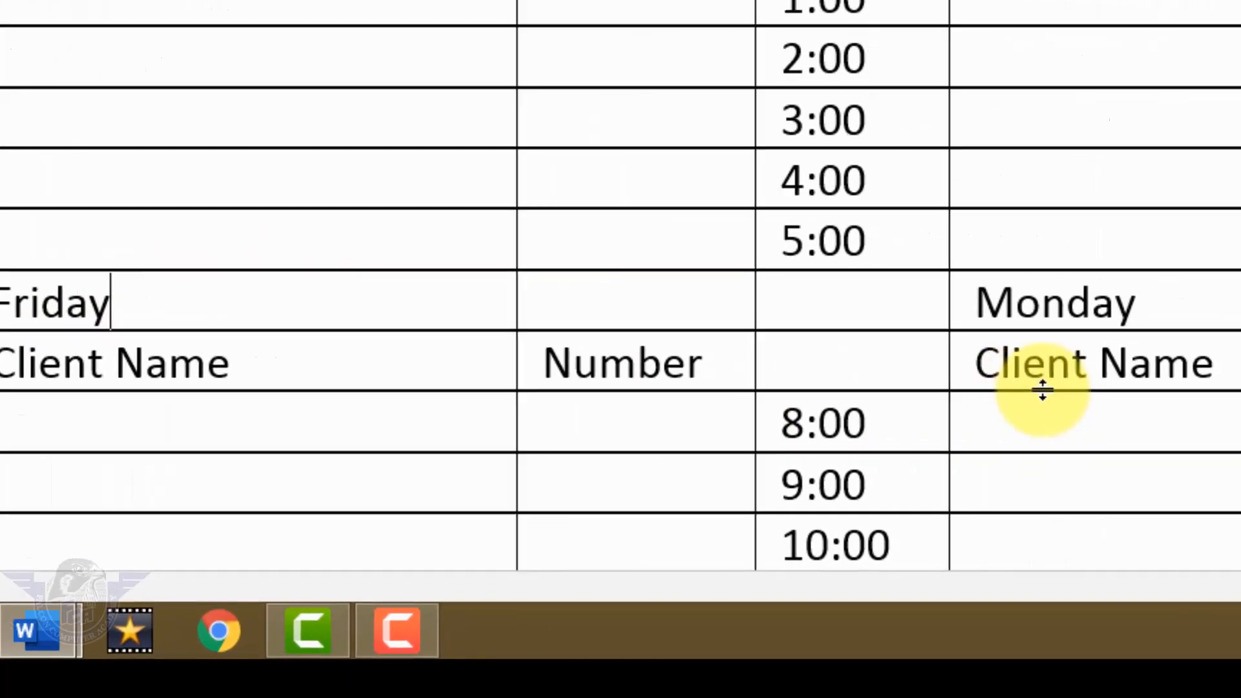
Replace the "Monday" heading of the block beside Friday with "Saturday"
double_click(1104, 304)
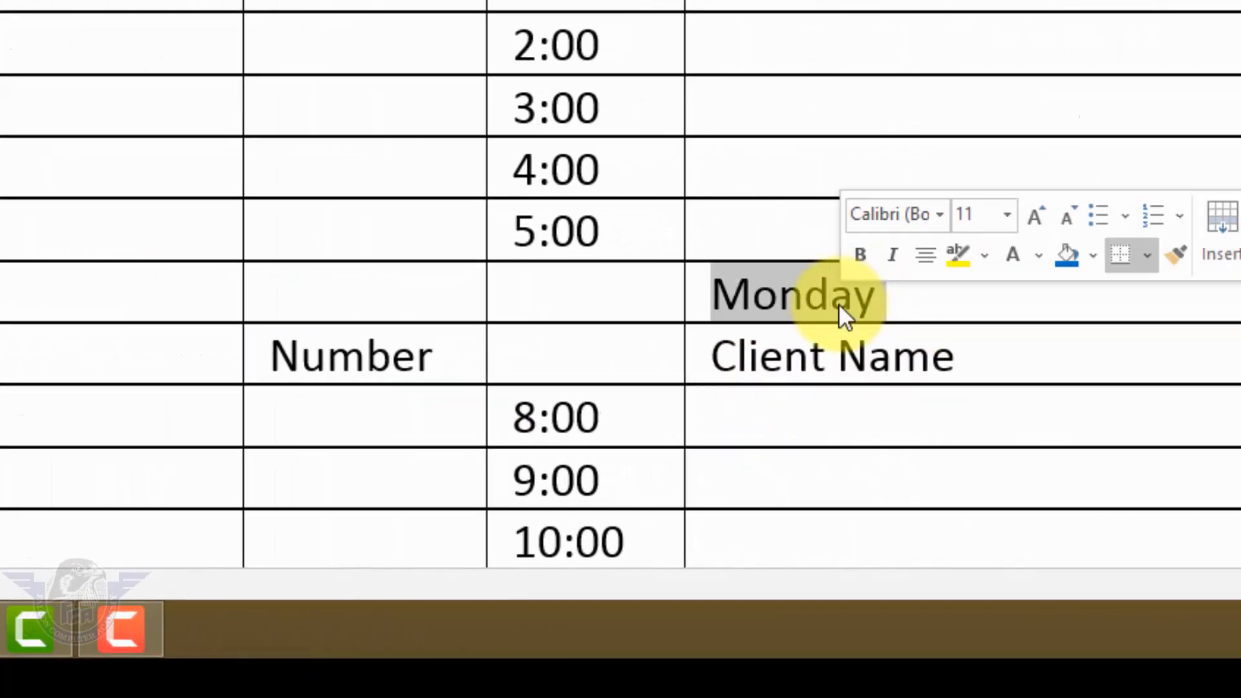
type("Satu")
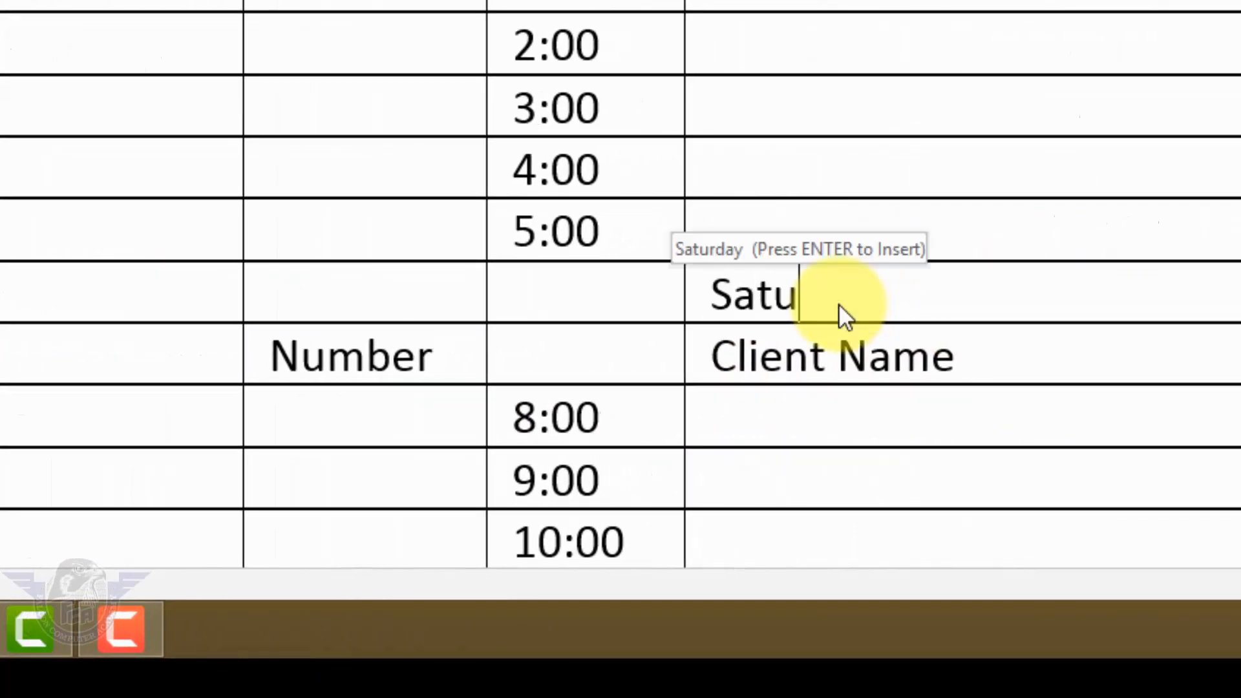
key("Return")
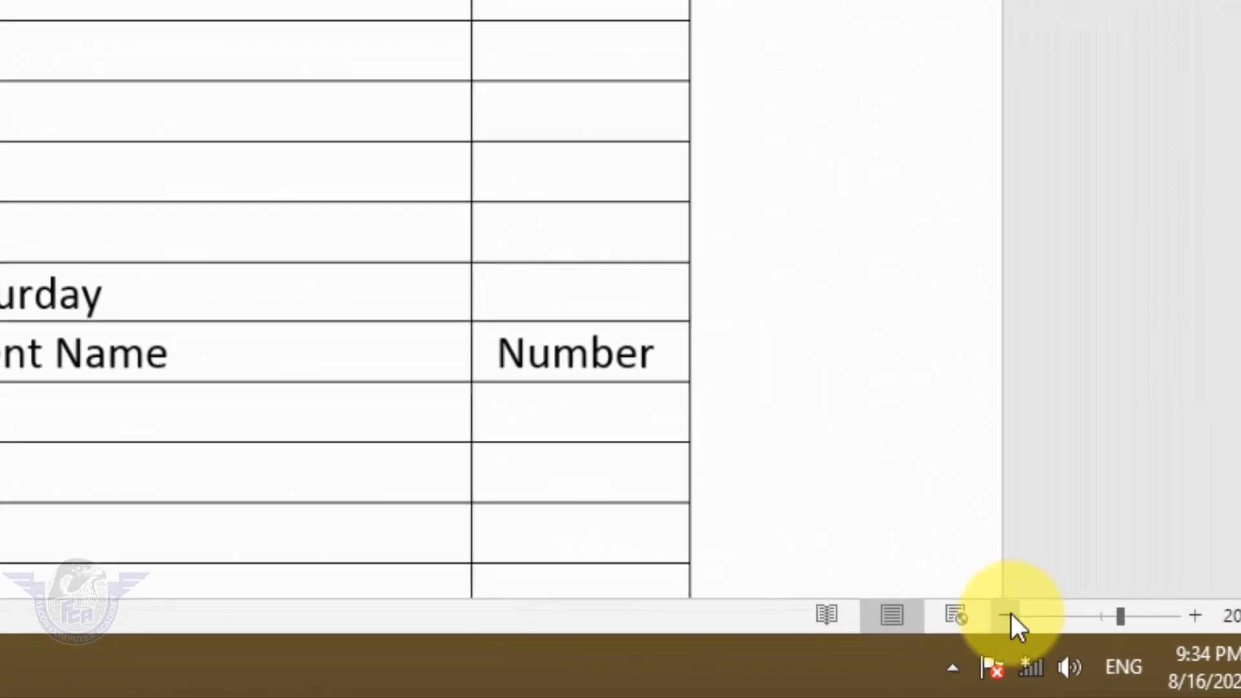
Compare the print preview of the new sheet with the print preview of the finished sample document 123
left_click(1011, 615)
left_click(1011, 614)
left_click(1011, 615)
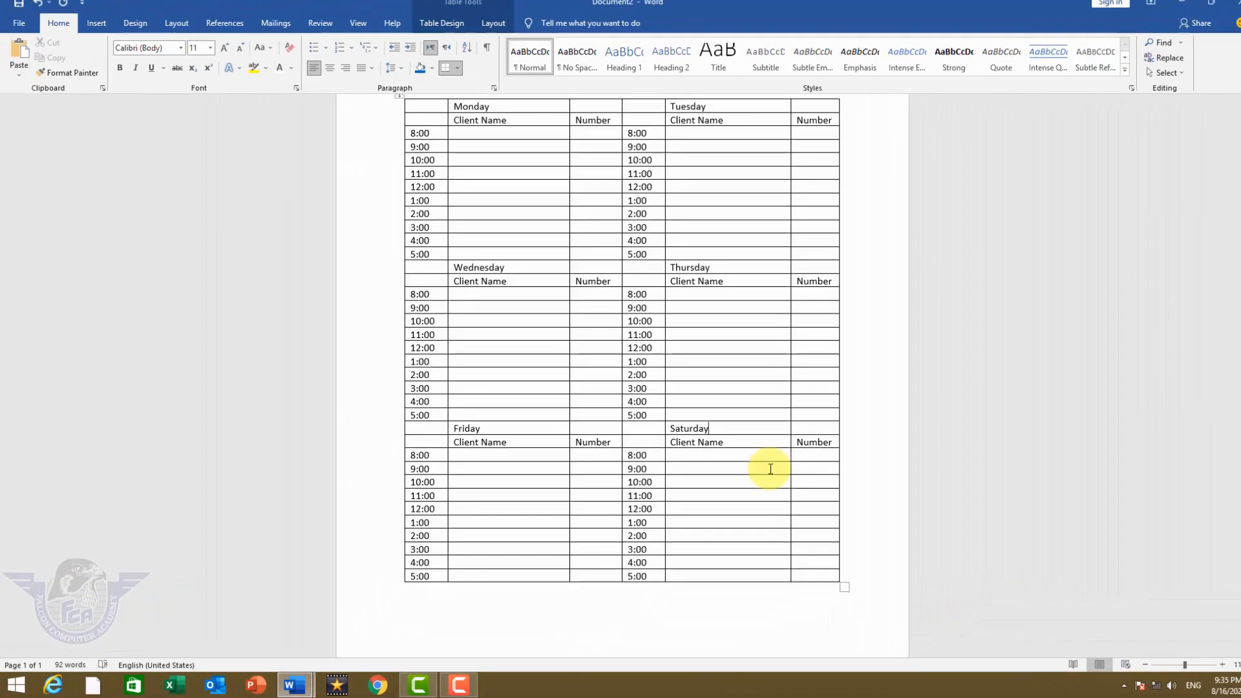
scroll(433, 320, "up", 3)
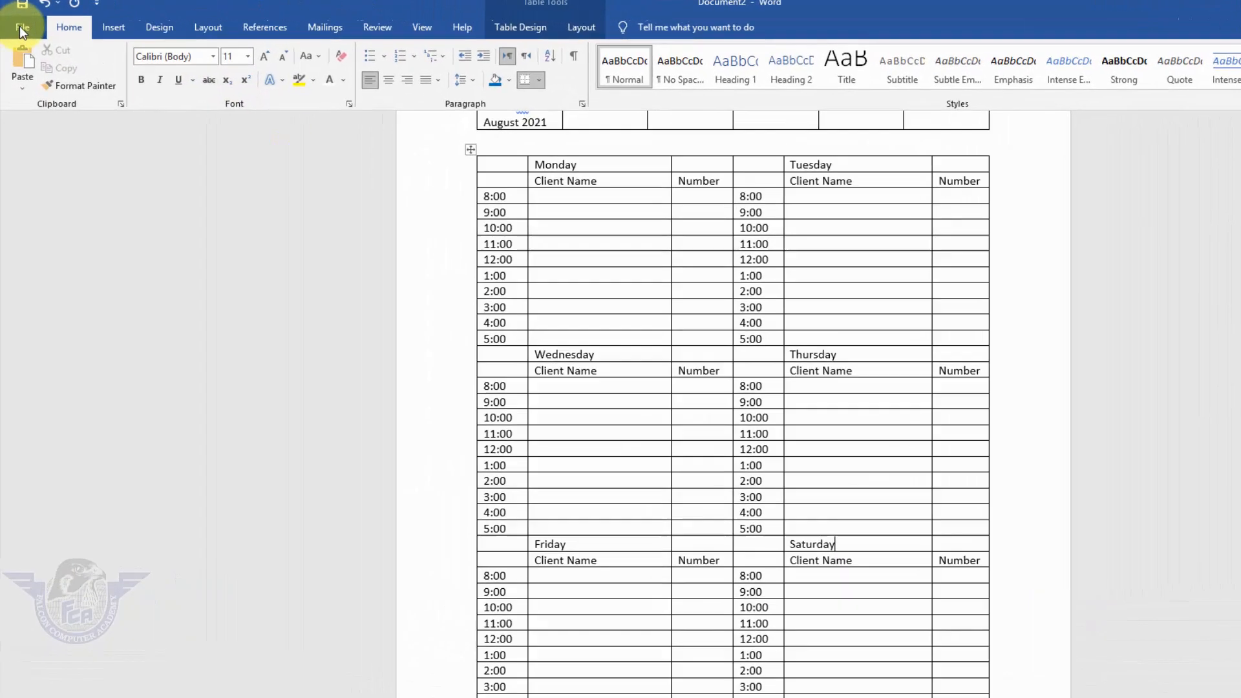
left_click(22, 31)
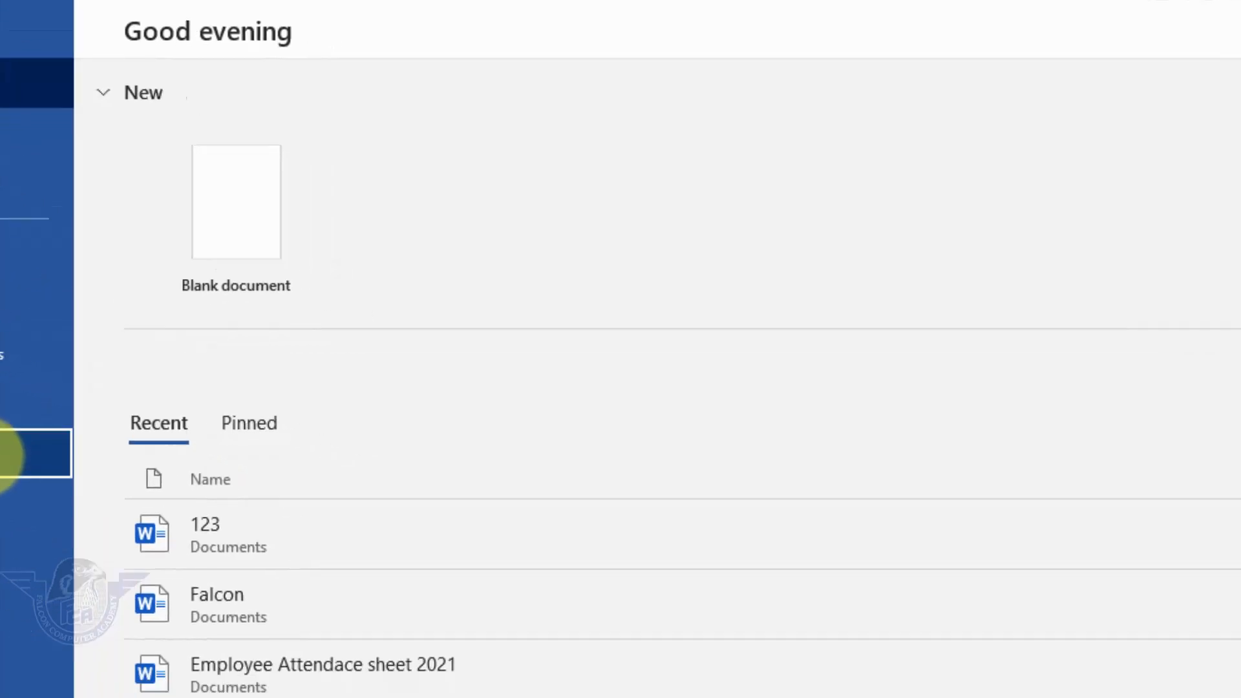
left_click(13, 453)
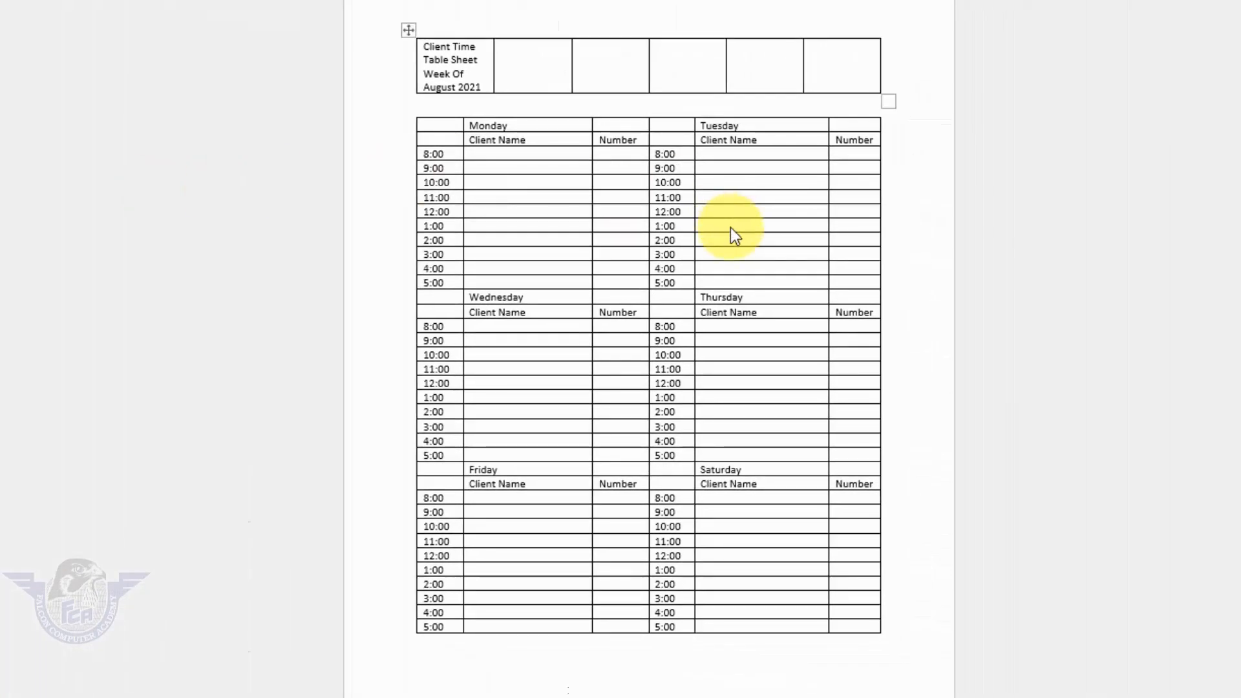
key("Escape")
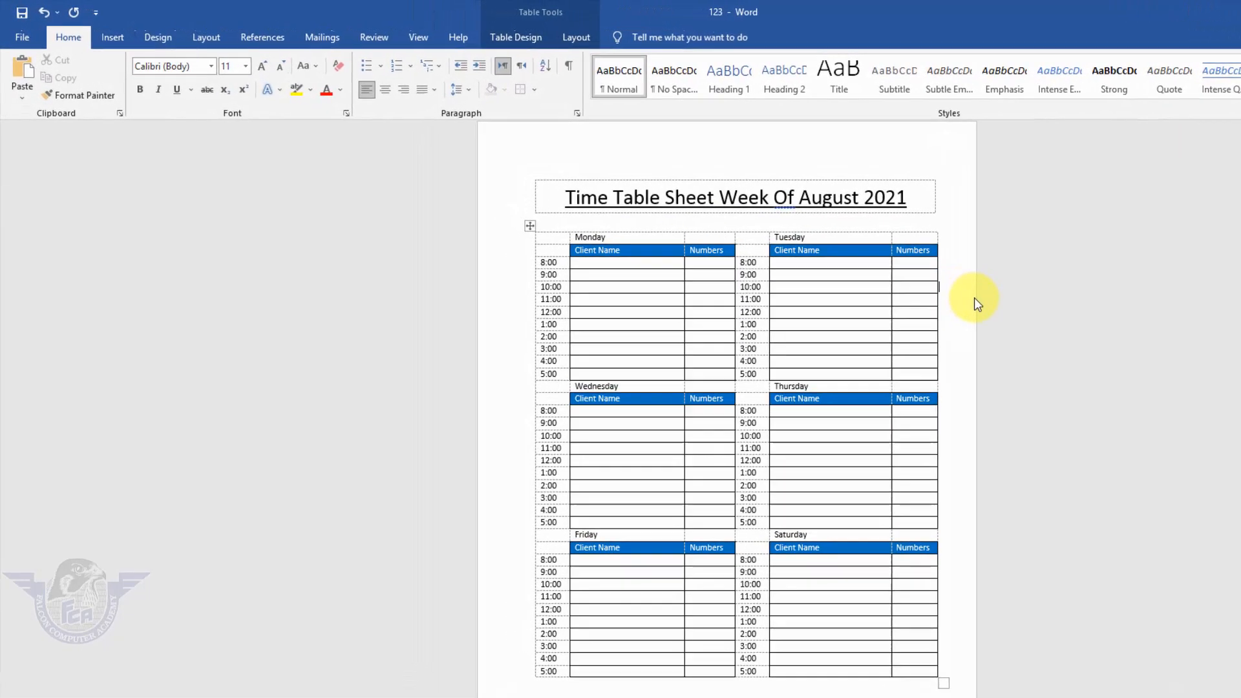
key("ctrl+p")
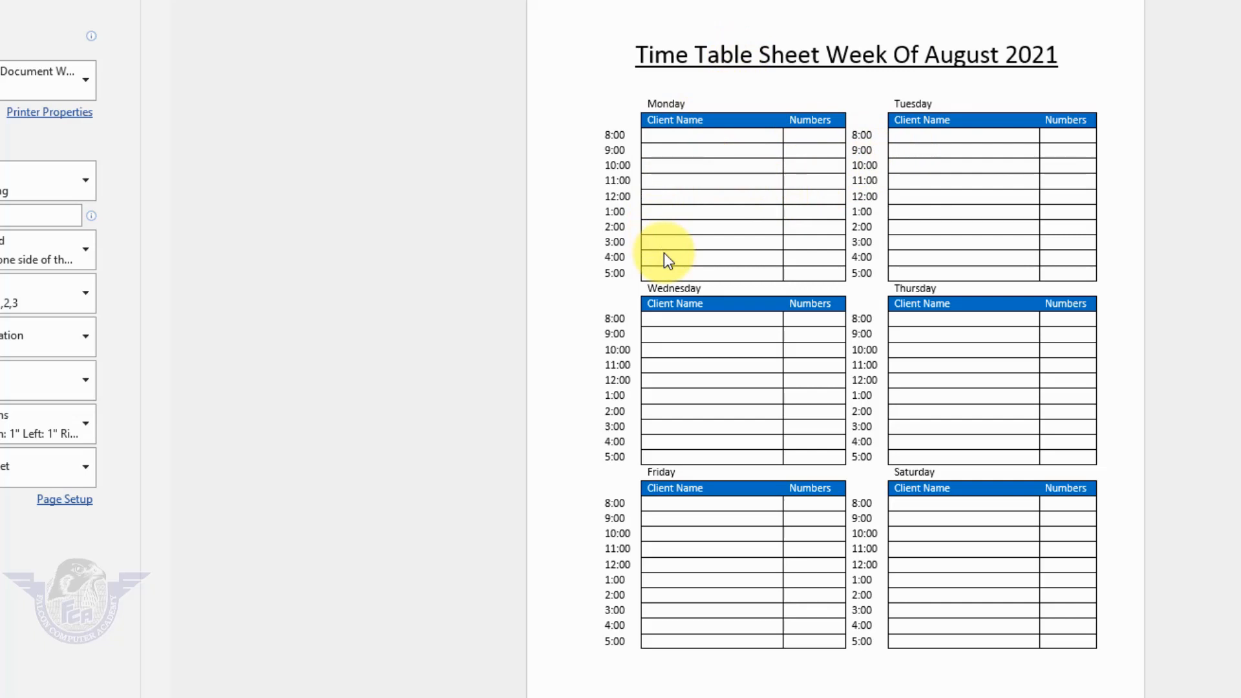
key("Escape")
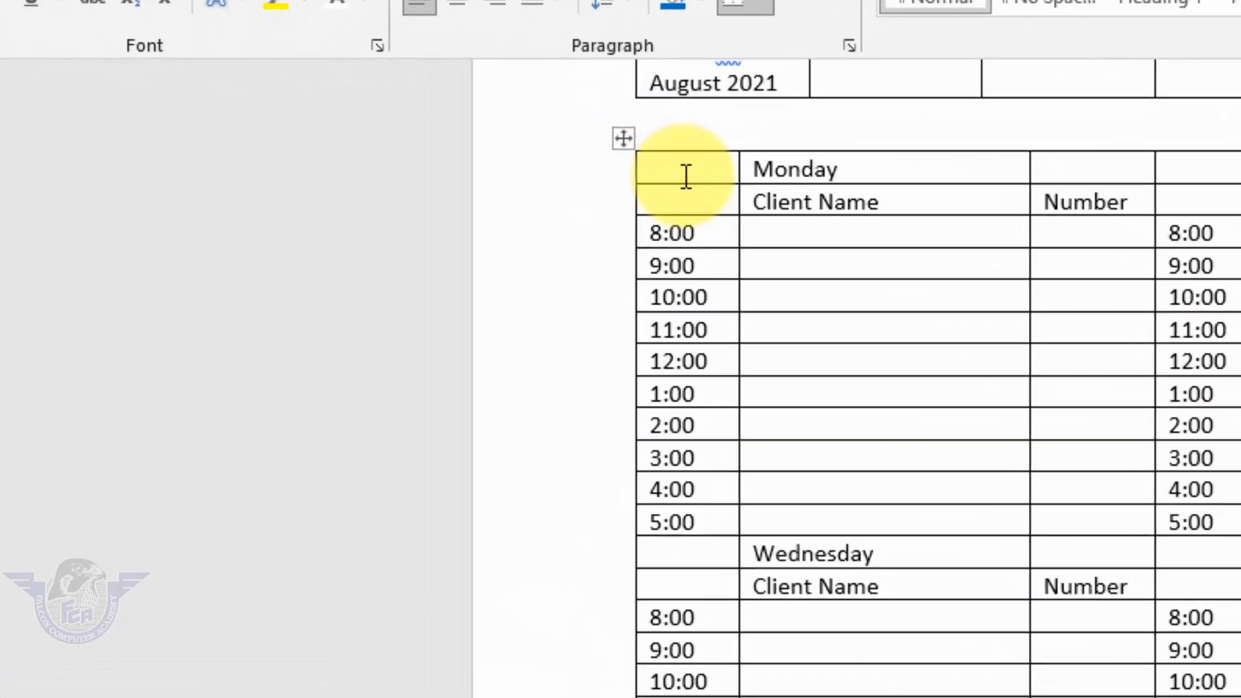
Remove all borders from the whole table of day blocks and check it in the print preview
scroll(710, 192, "up", 3)
left_click(705, 340)
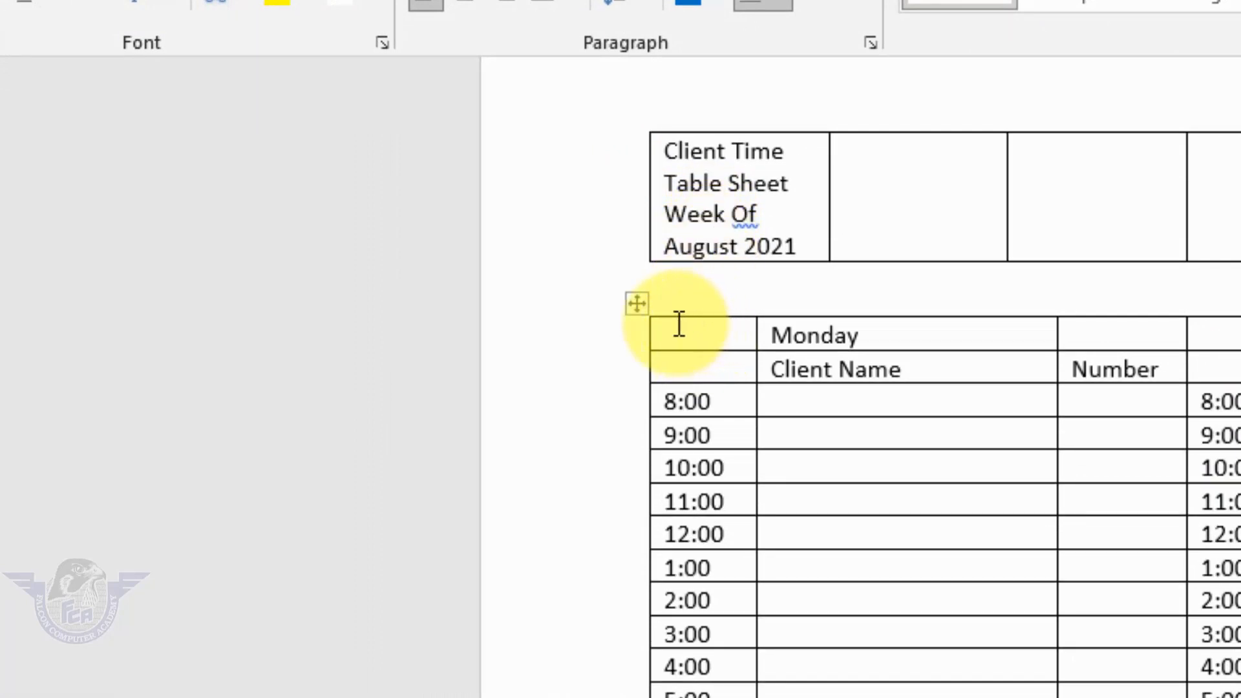
left_click(639, 308)
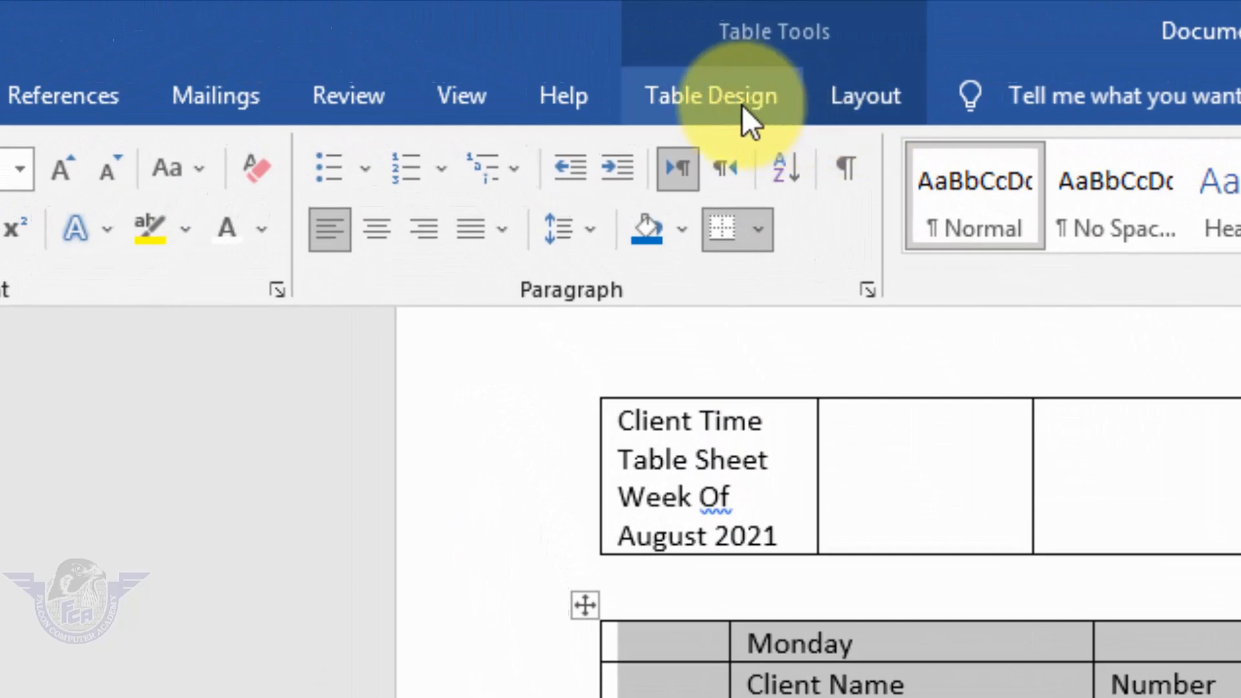
left_click(742, 101)
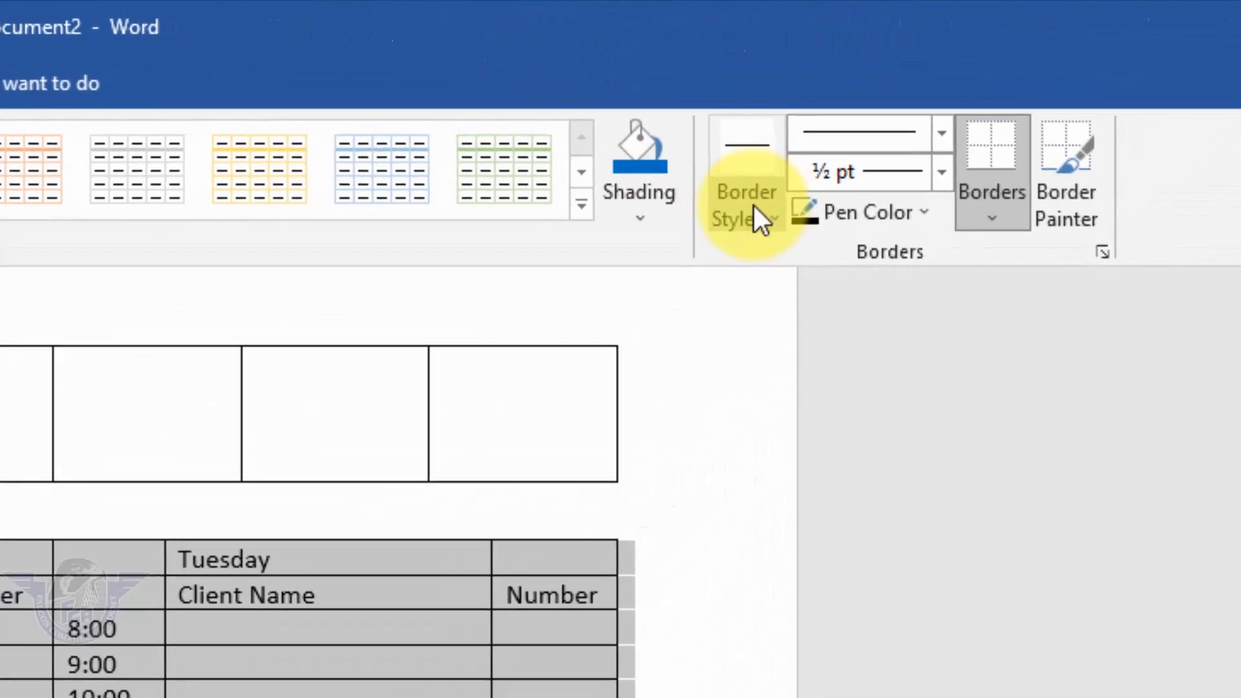
left_click(1003, 222)
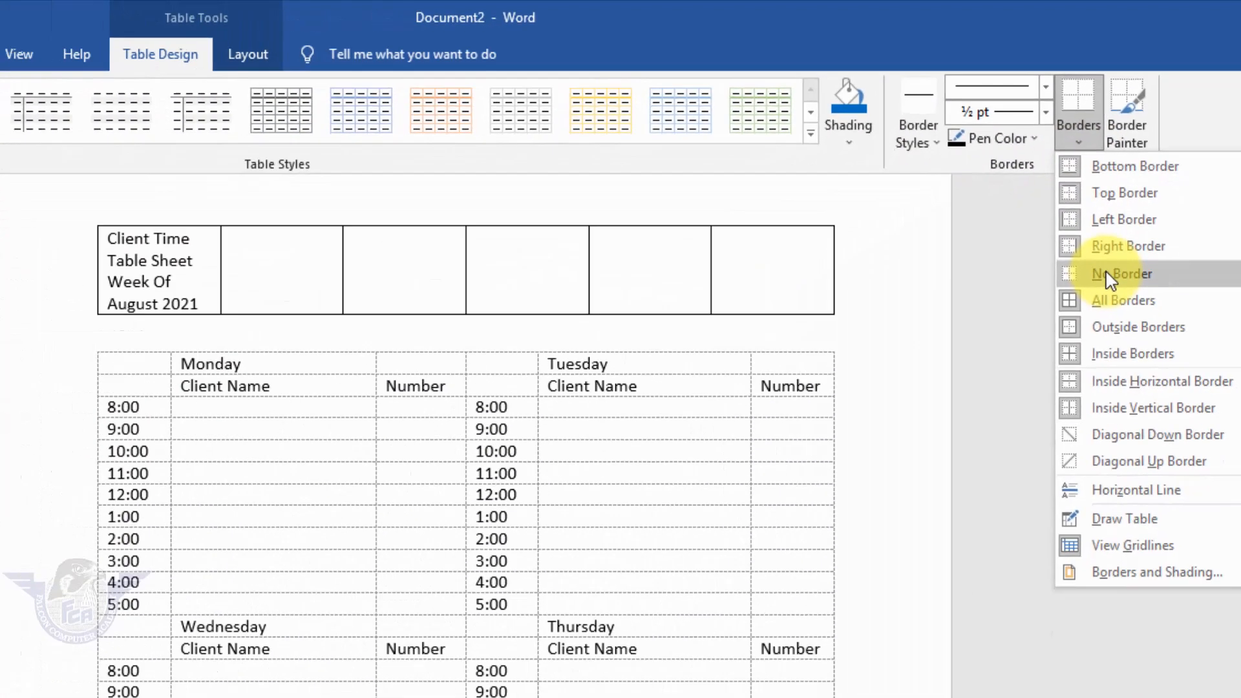
left_click(1110, 274)
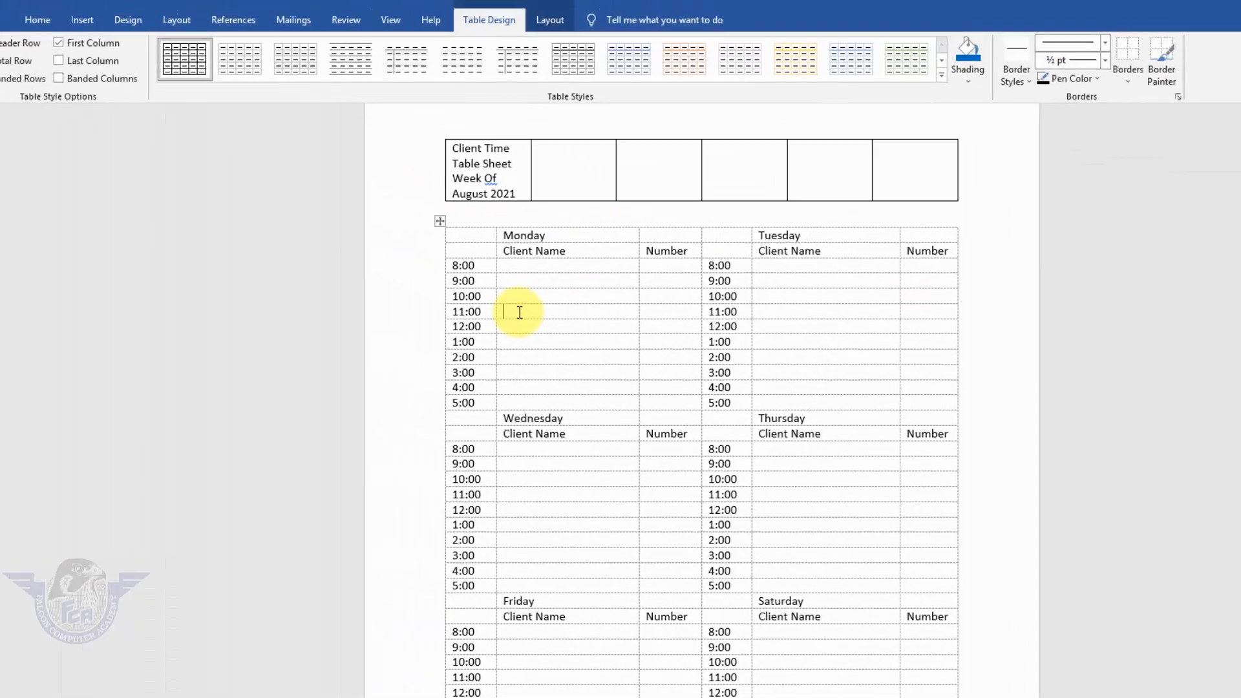
key("ctrl+p")
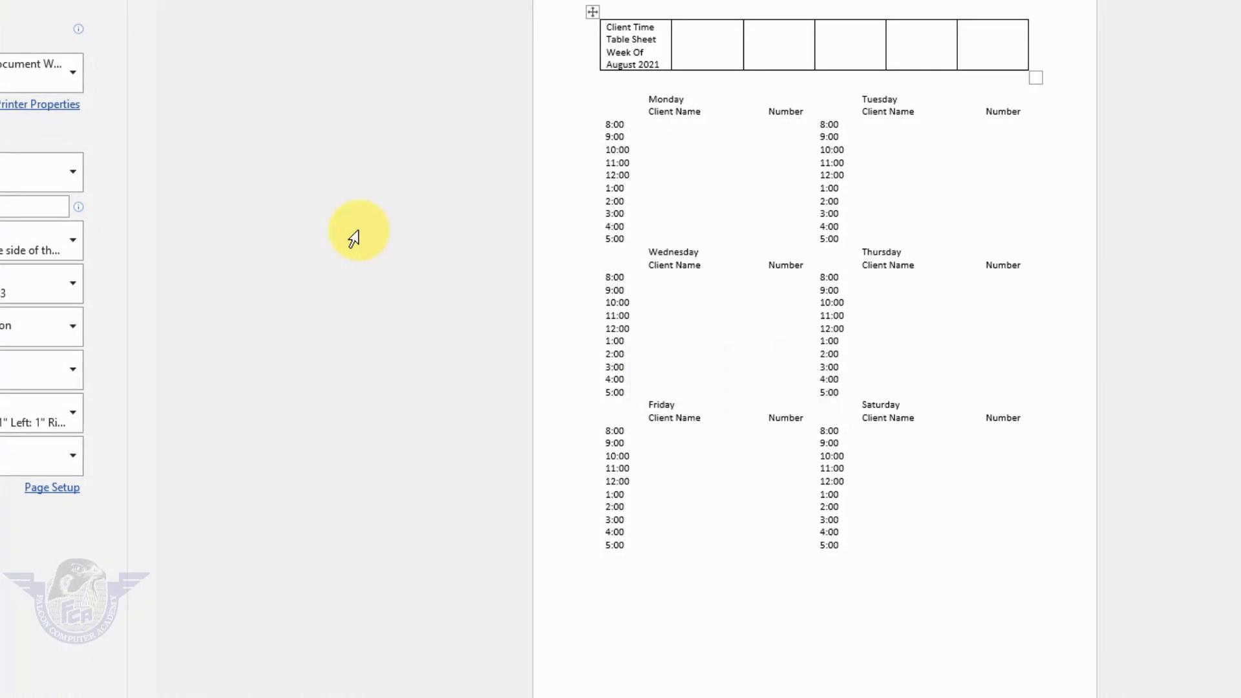
key("Escape")
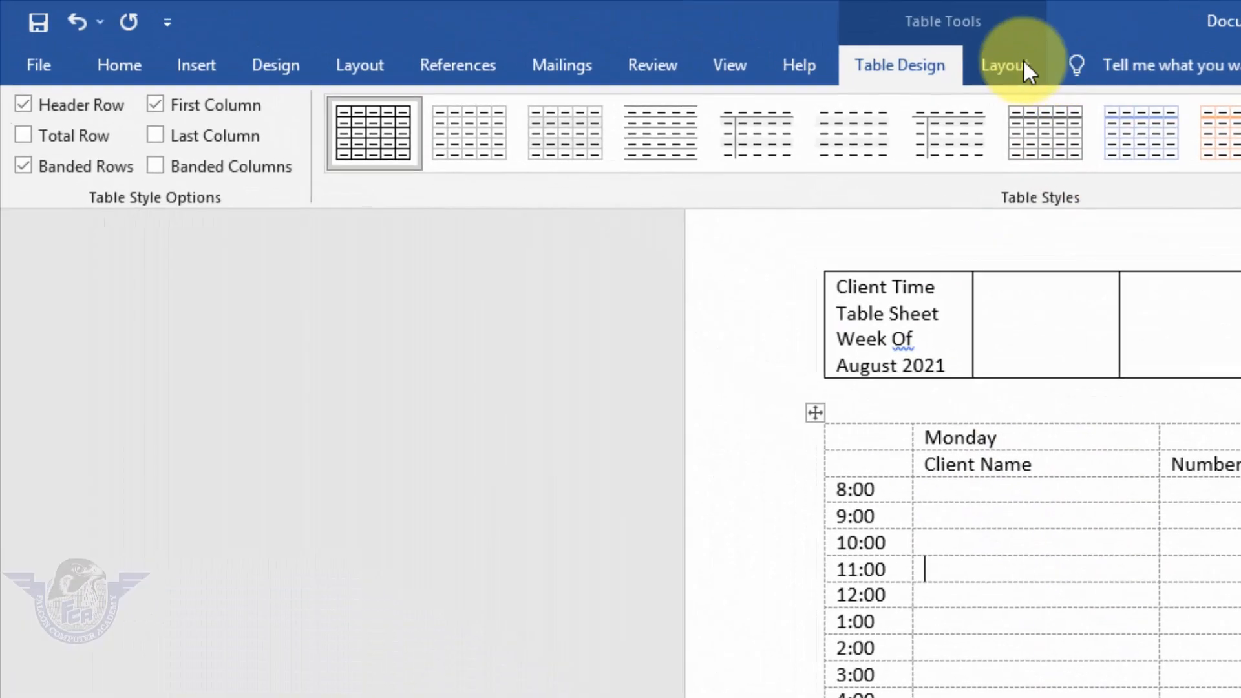
Toggle the display of the table gridlines off and back on
left_click(1016, 66)
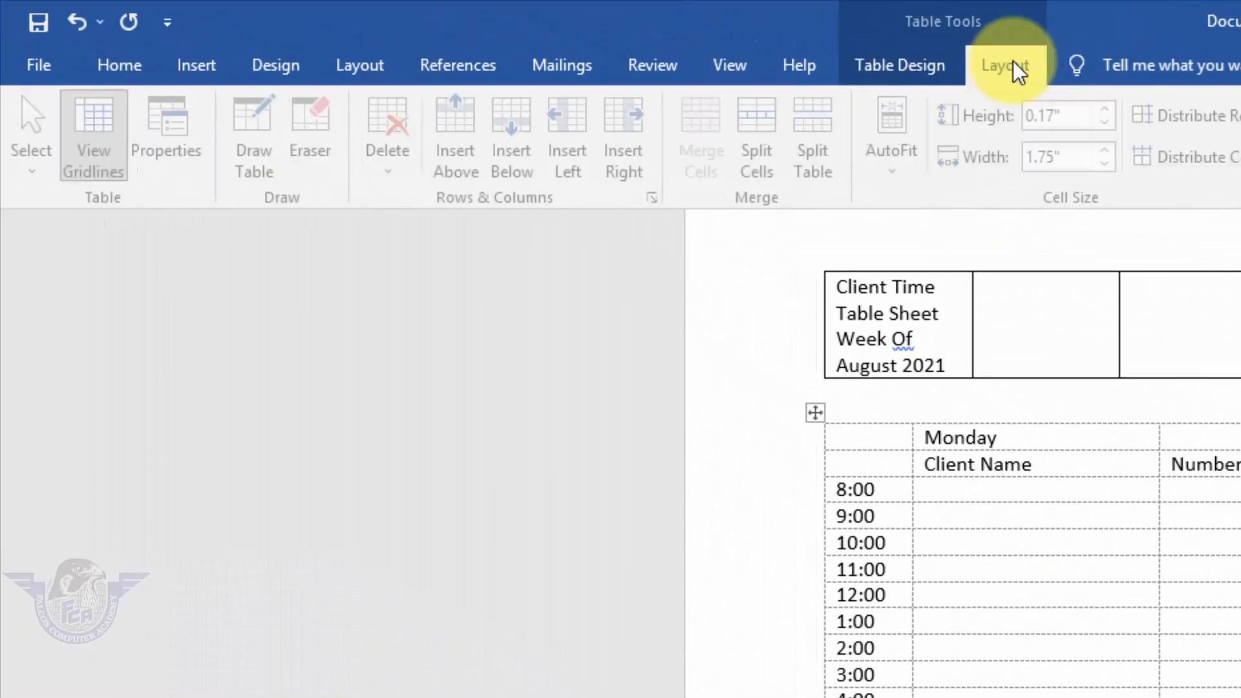
left_click(111, 174)
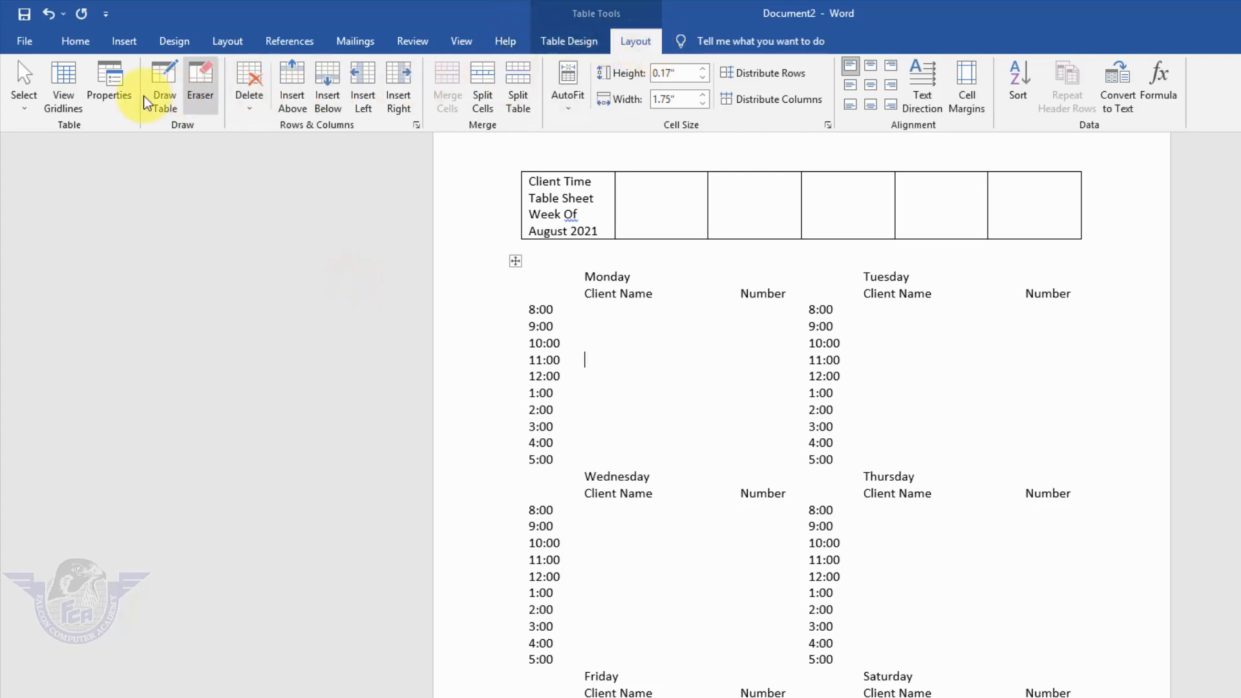
left_click(65, 97)
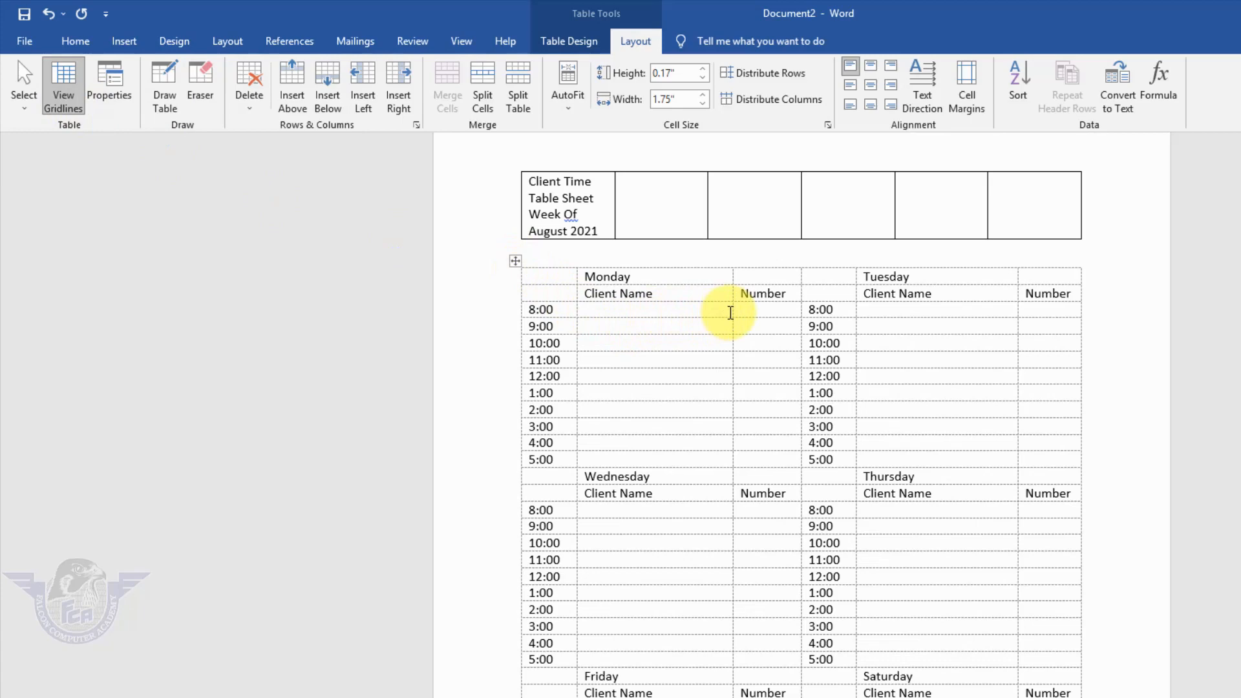
Apply all borders to the empty Client Name and Number cells from 8:00 to 5:00 in the Monday and Tuesday blocks
left_click(724, 311)
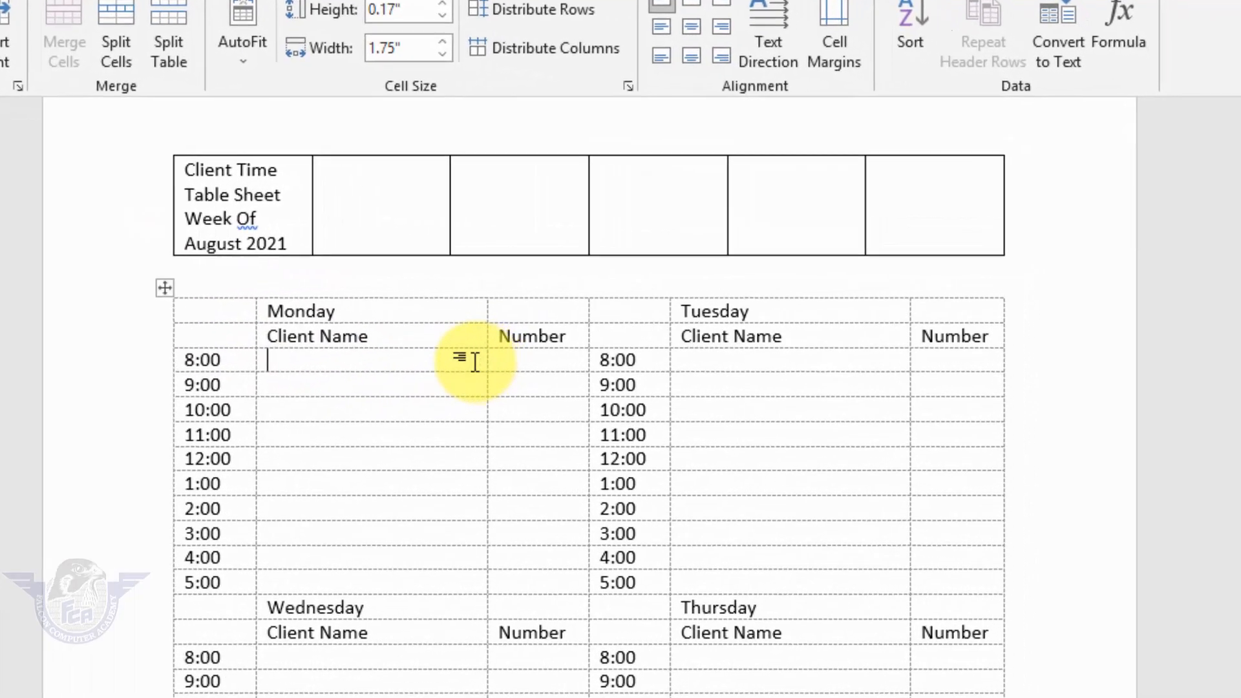
left_click_drag(713, 311, 752, 317)
left_click_drag(487, 379, 506, 599)
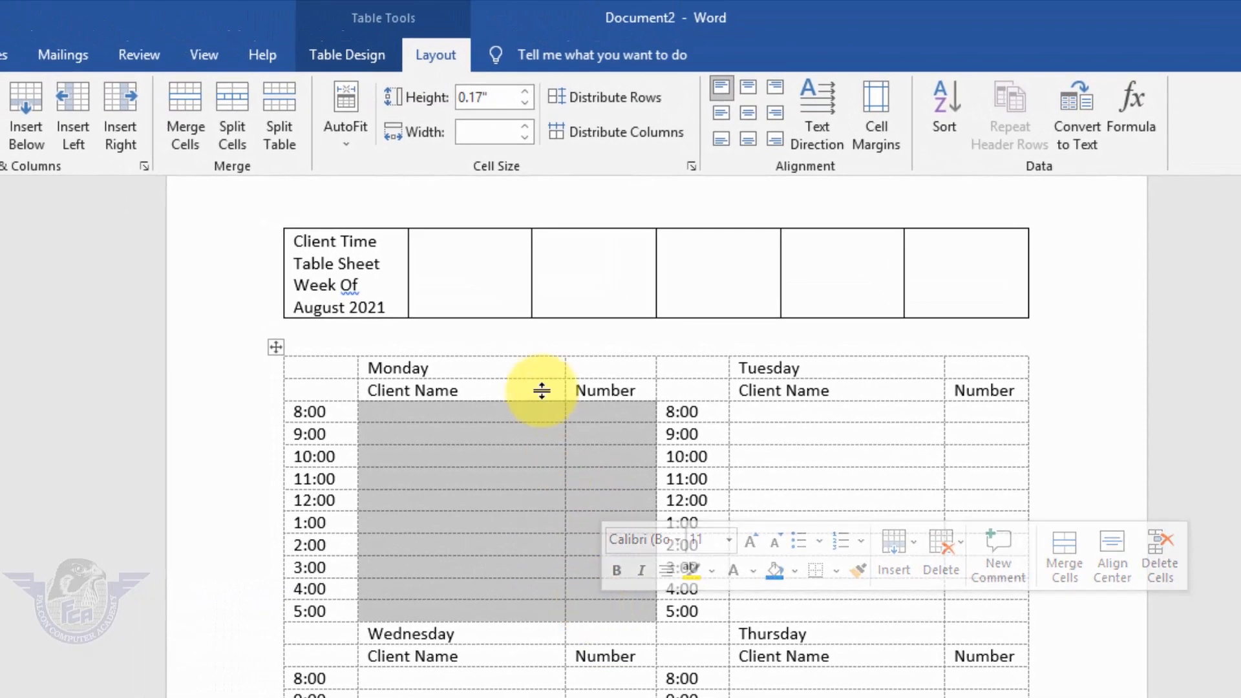
left_click(343, 57)
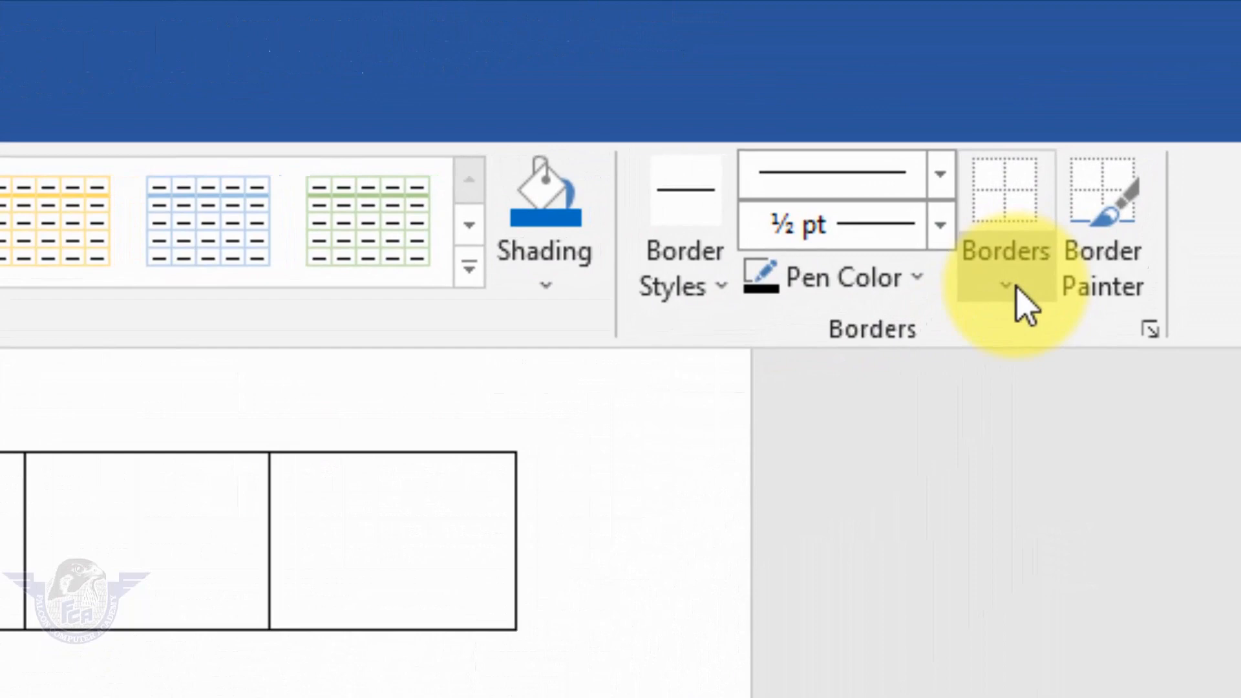
left_click(1112, 156)
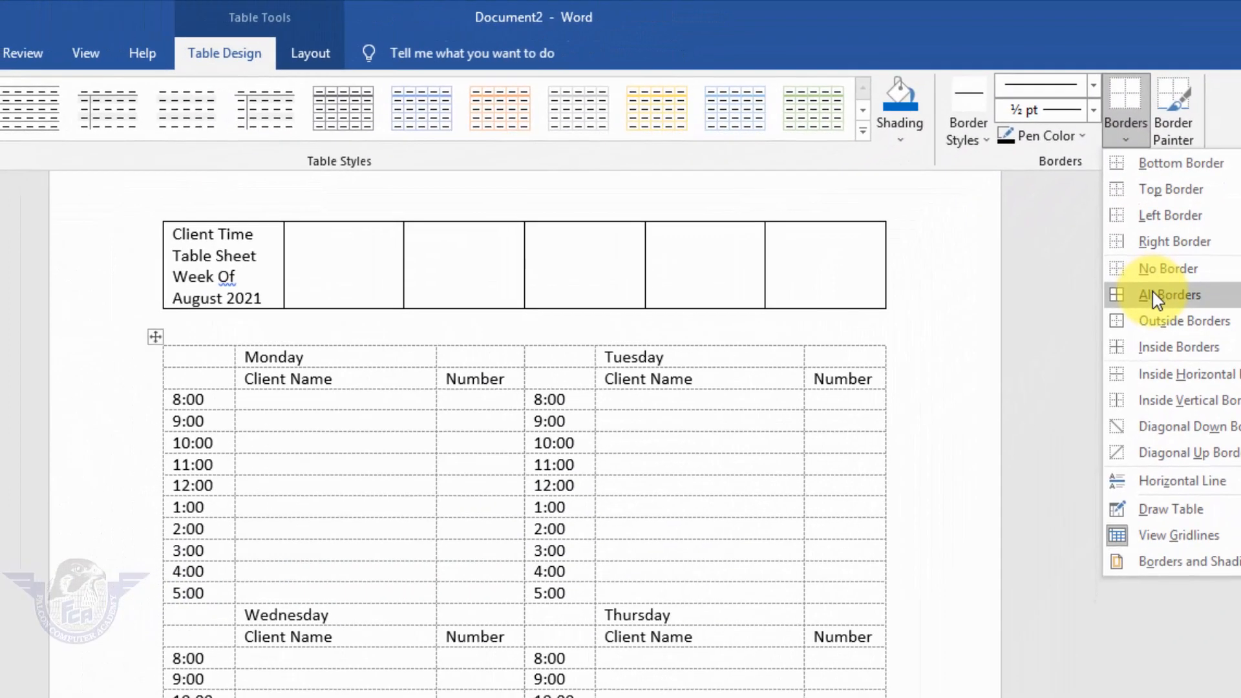
left_click(1153, 294)
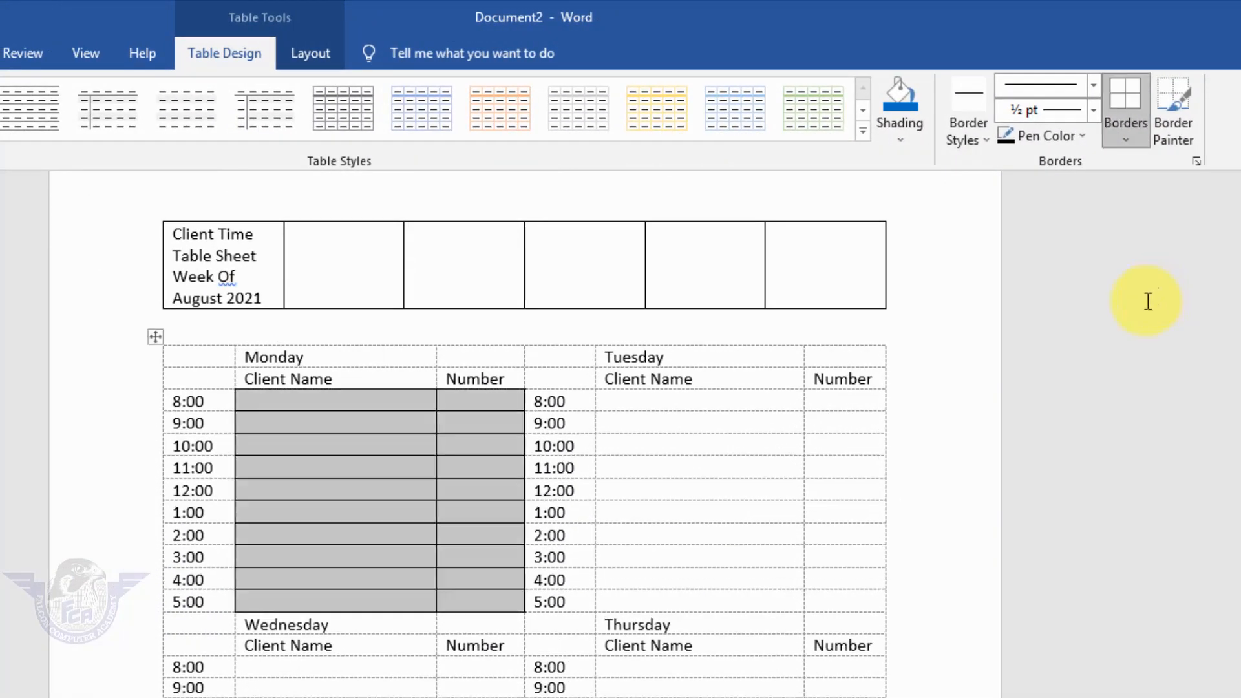
left_click_drag(752, 404, 814, 605)
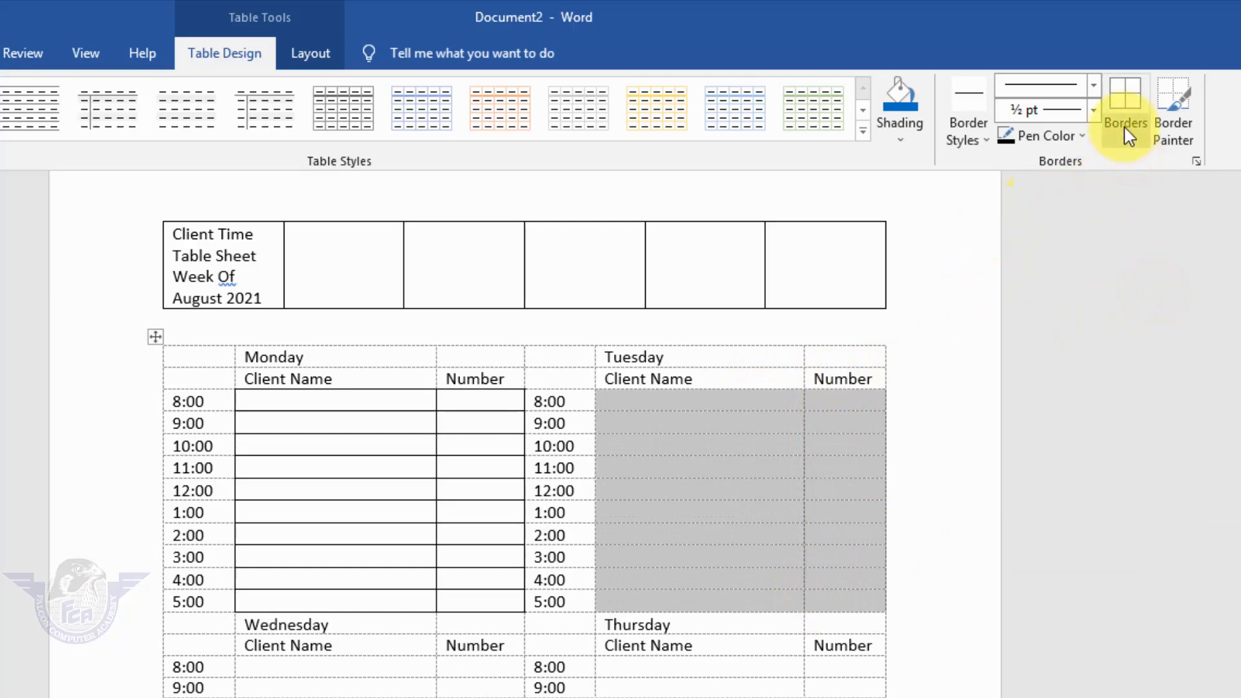
left_click(1126, 97)
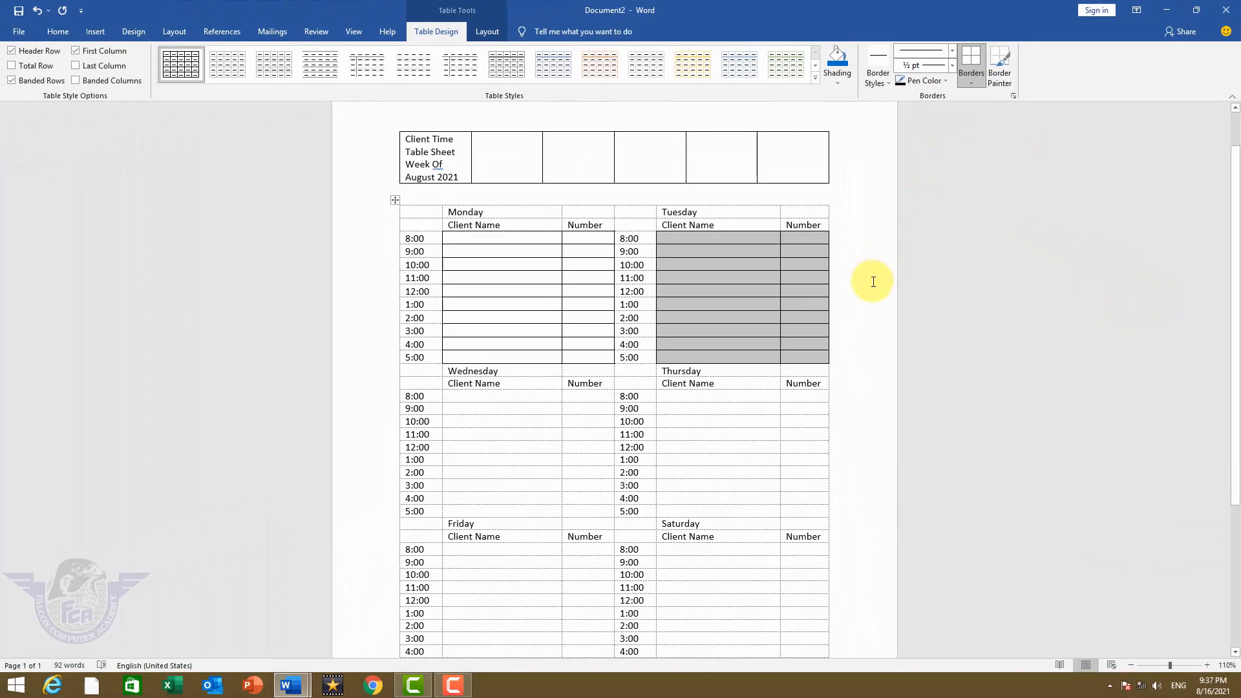
Apply all borders to the empty Client Name and Number cells from 8:00 to 5:00 in the Wednesday, Thursday, Friday and Saturday blocks
scroll(935, 423, "down", 3)
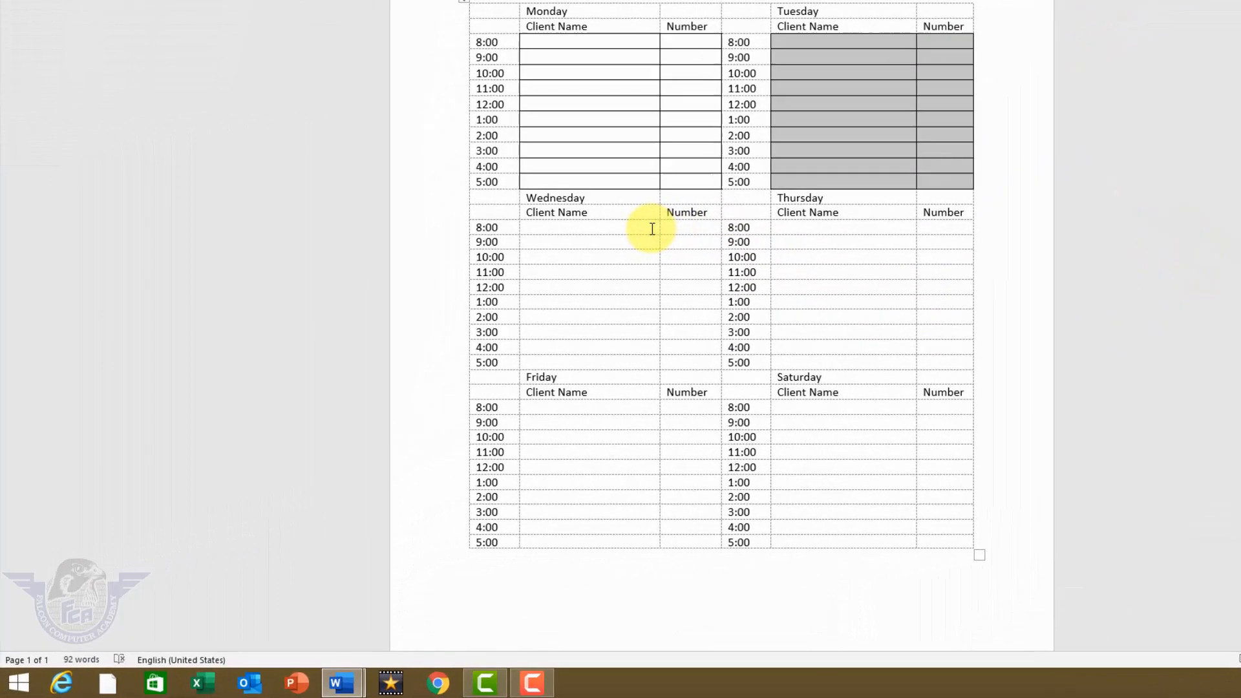
left_click_drag(540, 298, 583, 344)
left_click_drag(854, 179, 854, 279)
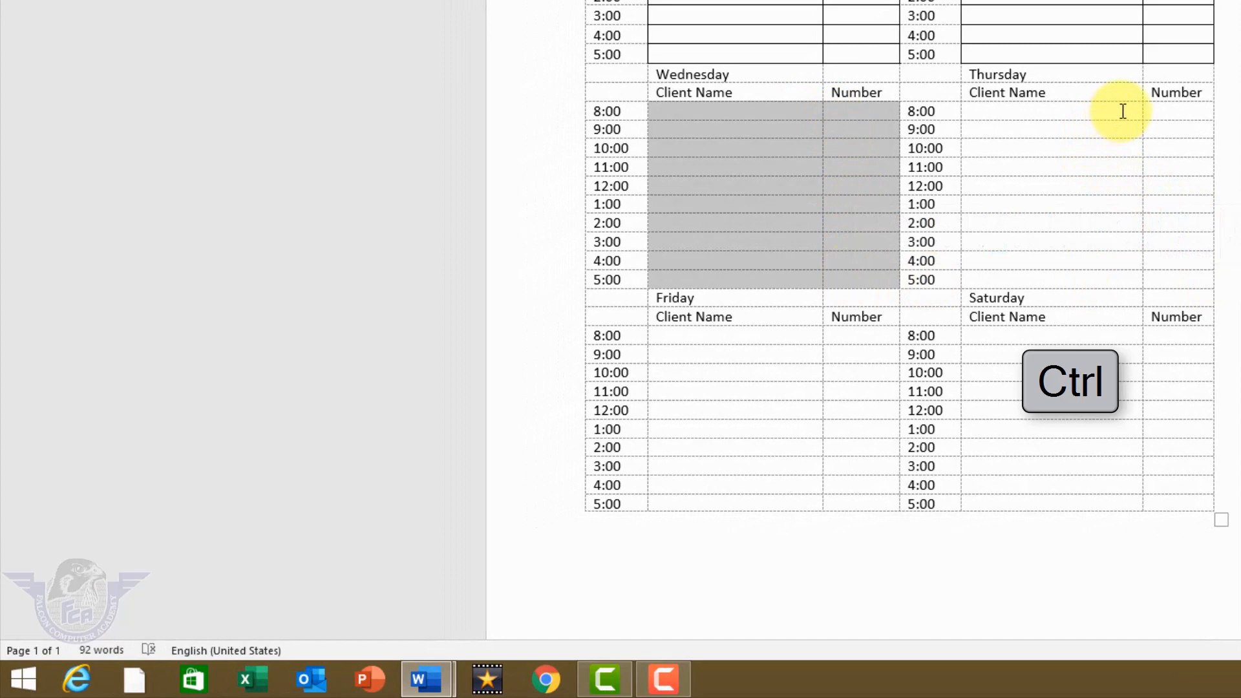
left_click_drag(1123, 112, 1161, 282)
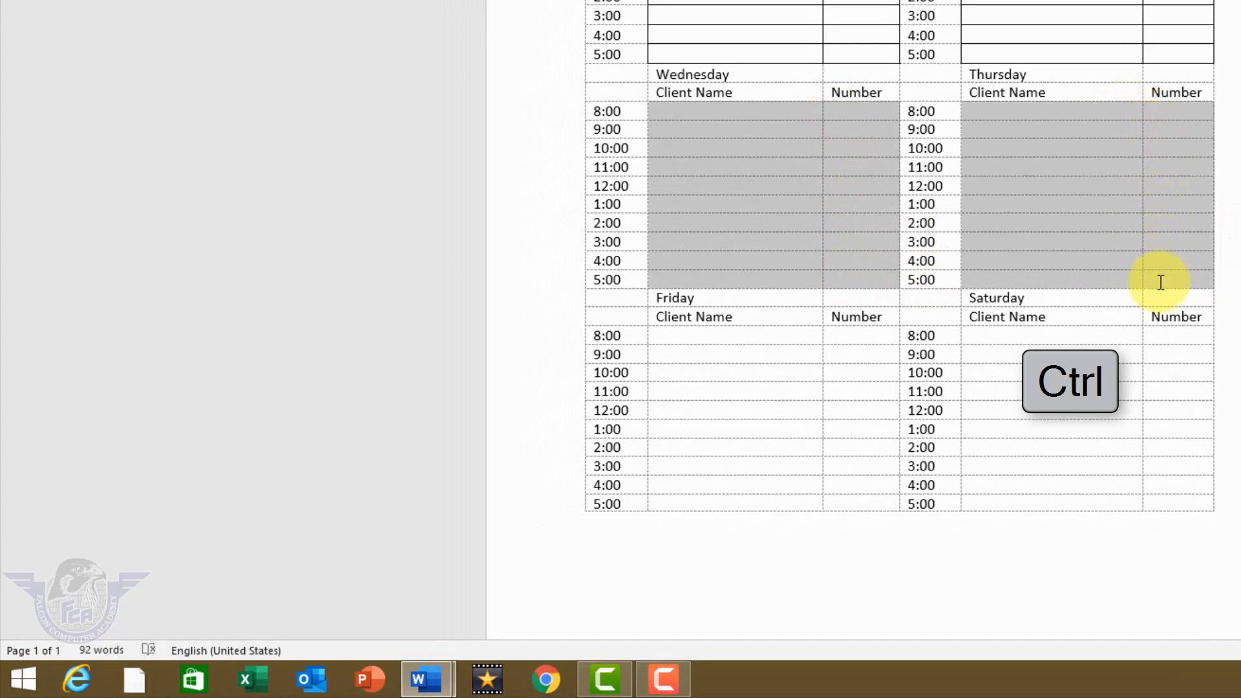
scroll(873, 404, "down", 3)
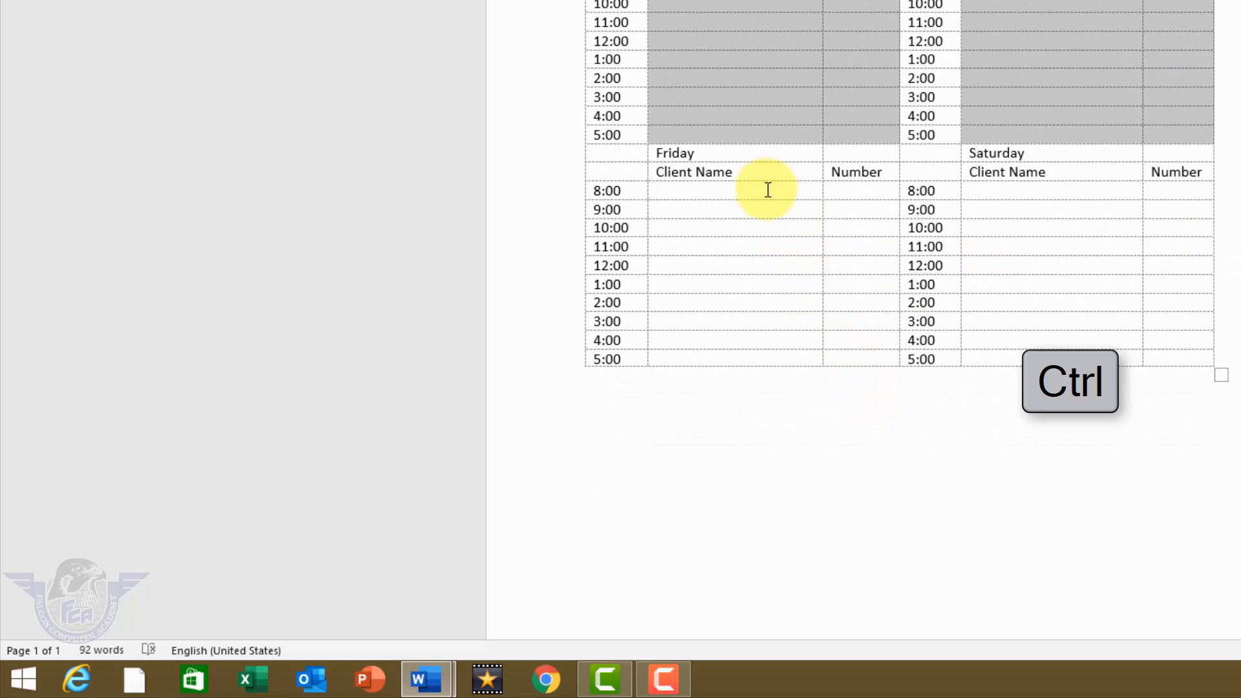
left_click_drag(768, 190, 867, 355)
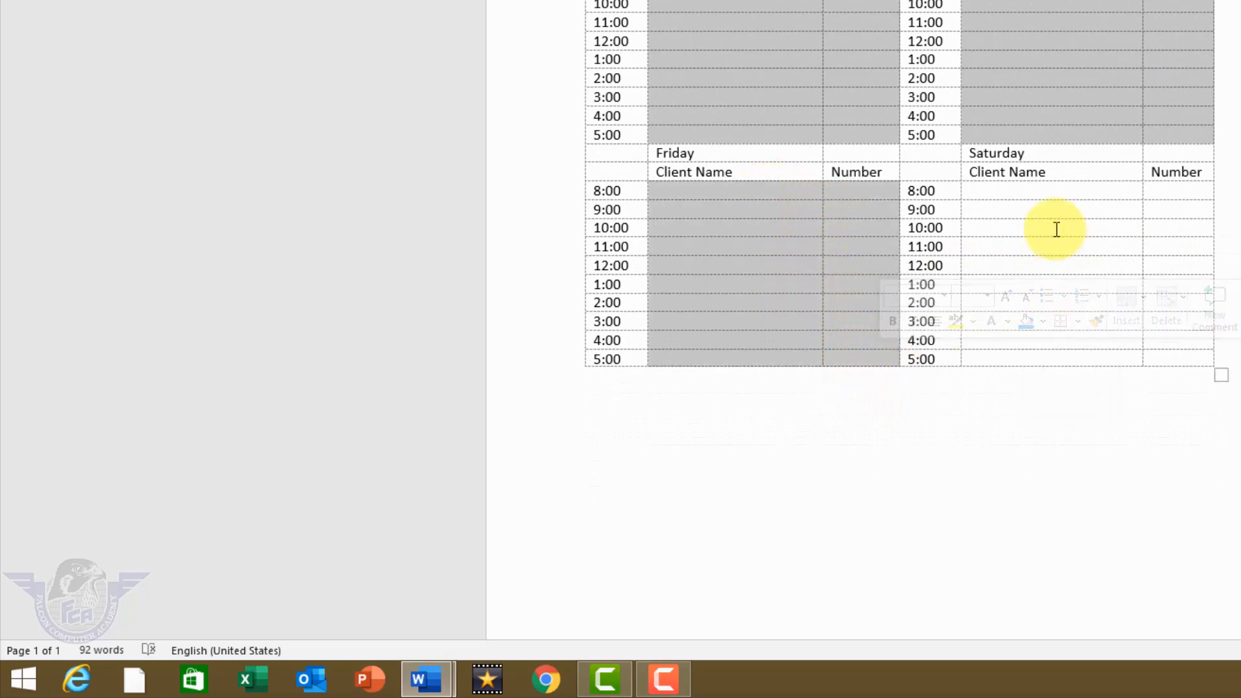
left_click_drag(1024, 190, 1164, 362)
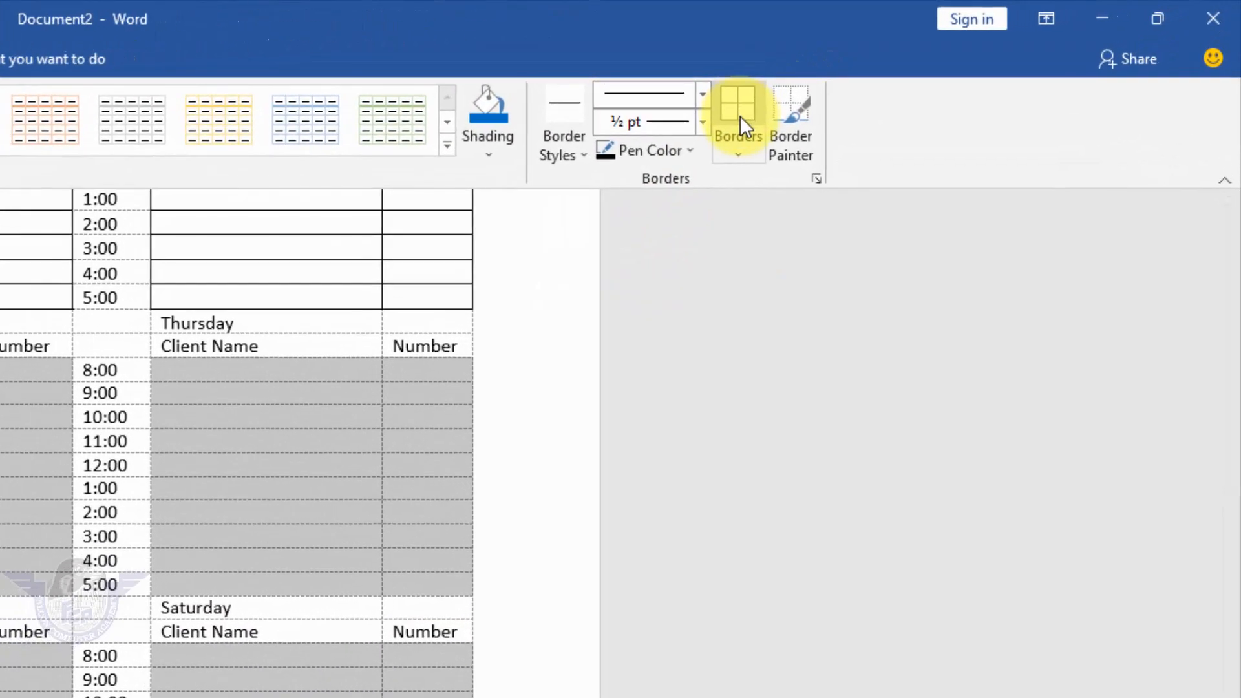
left_click(971, 60)
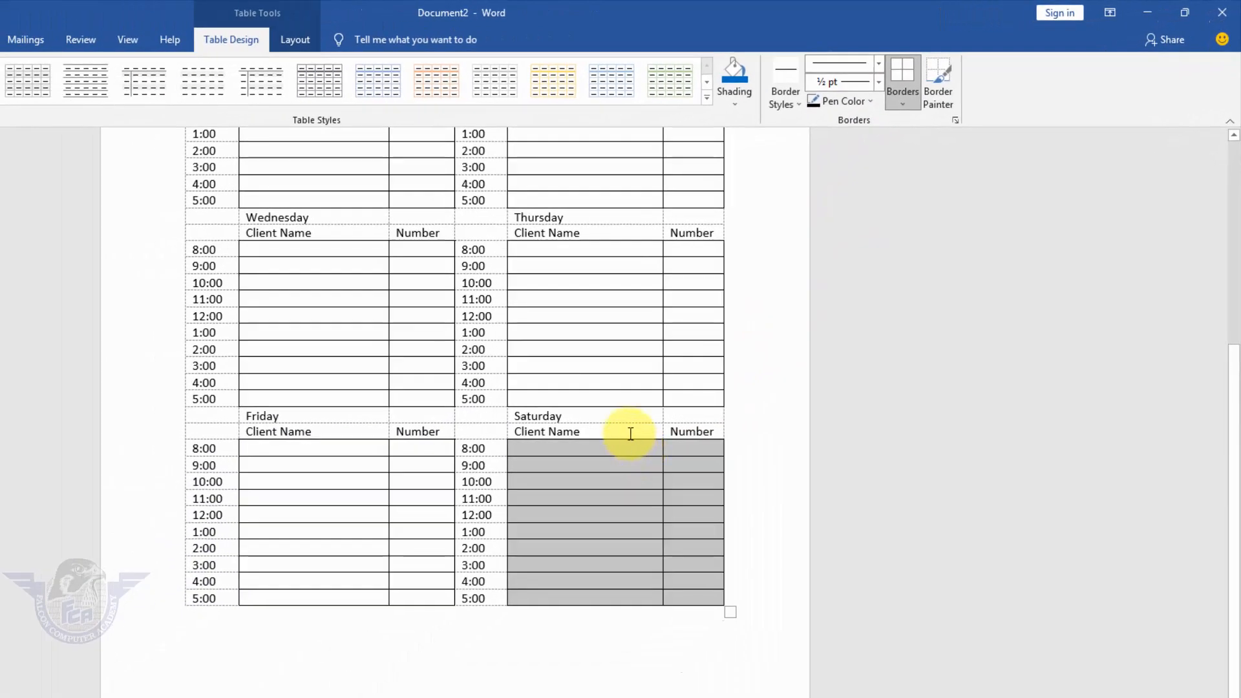
left_click(336, 641)
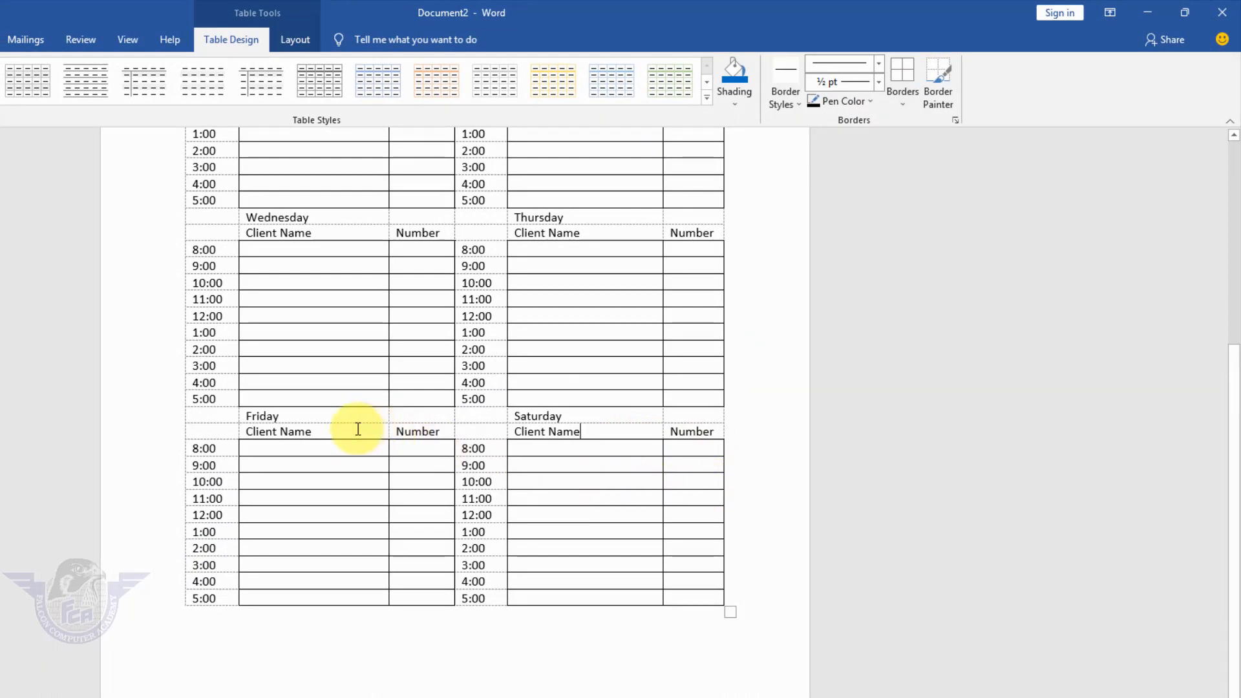
Apply all borders to the Client Name and Number heading cells of all six day blocks and check them in the print preview
left_click_drag(357, 429, 410, 434)
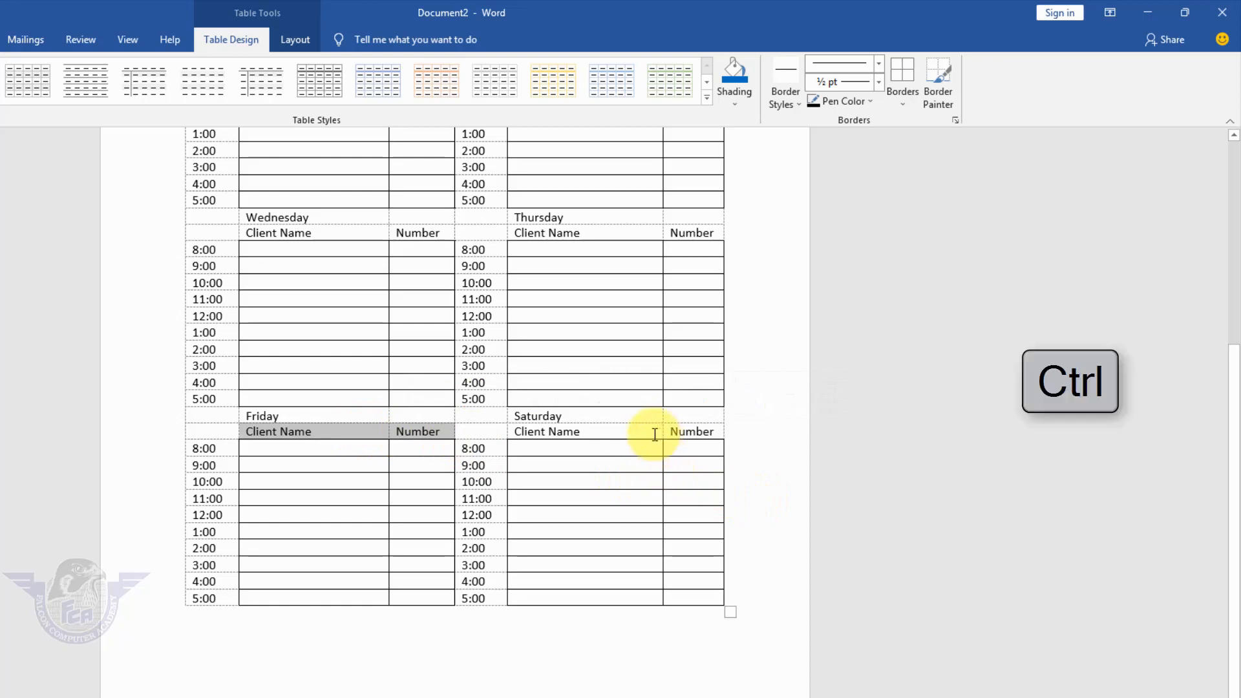
left_click_drag(677, 429, 698, 443)
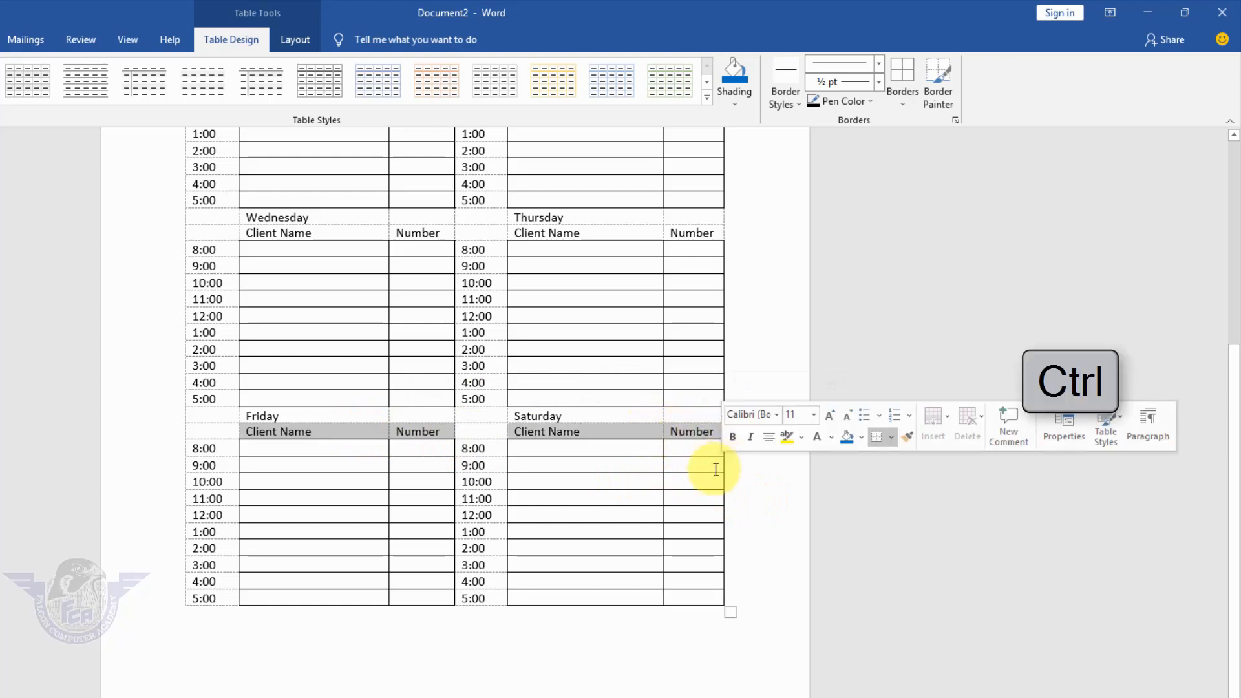
left_click_drag(633, 230, 684, 233)
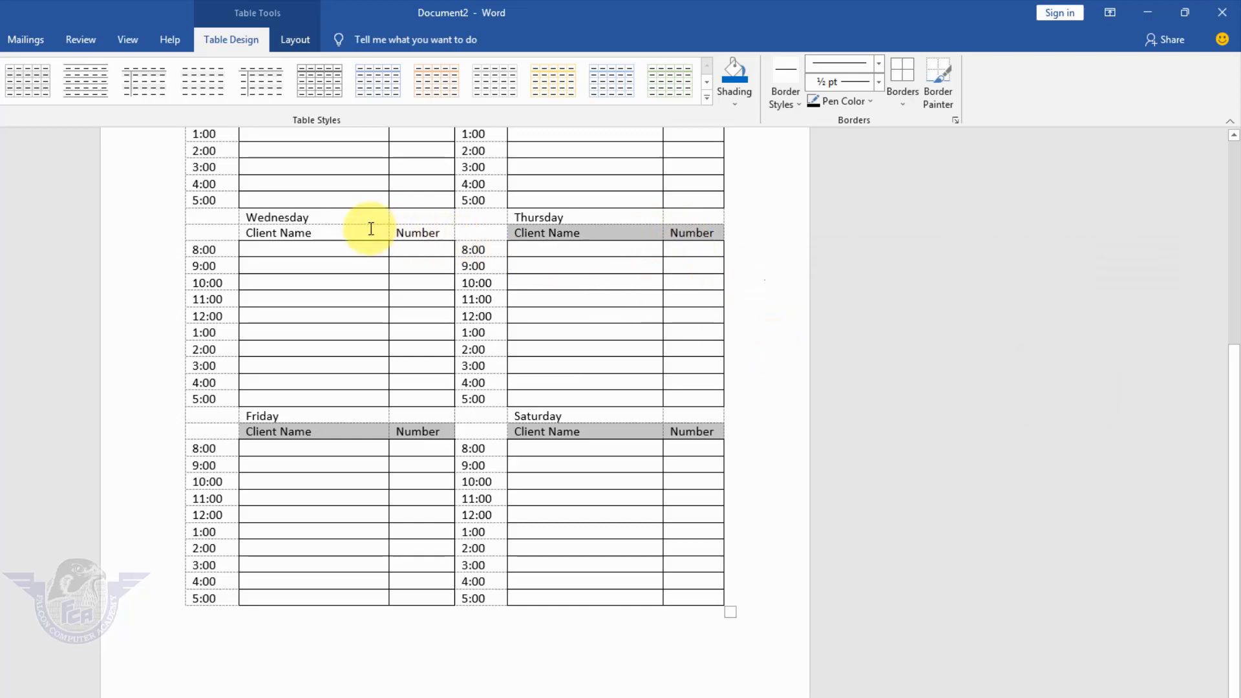
left_click_drag(367, 231, 411, 233)
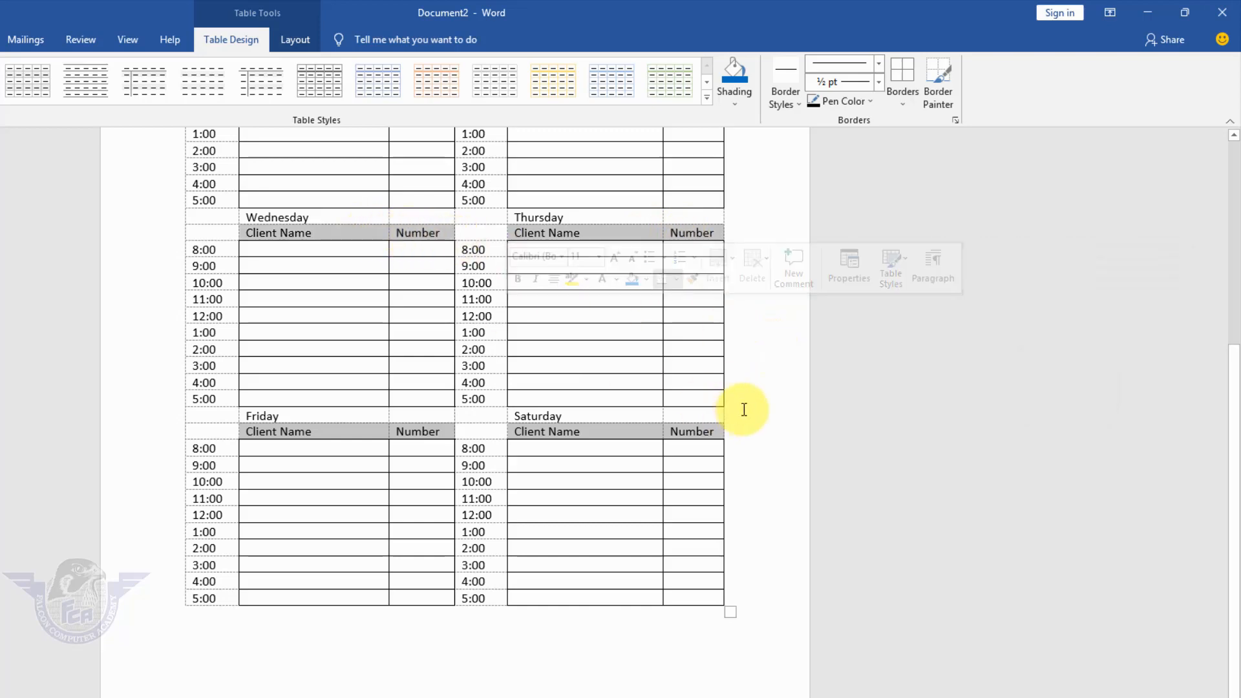
scroll(748, 408, "up", 3)
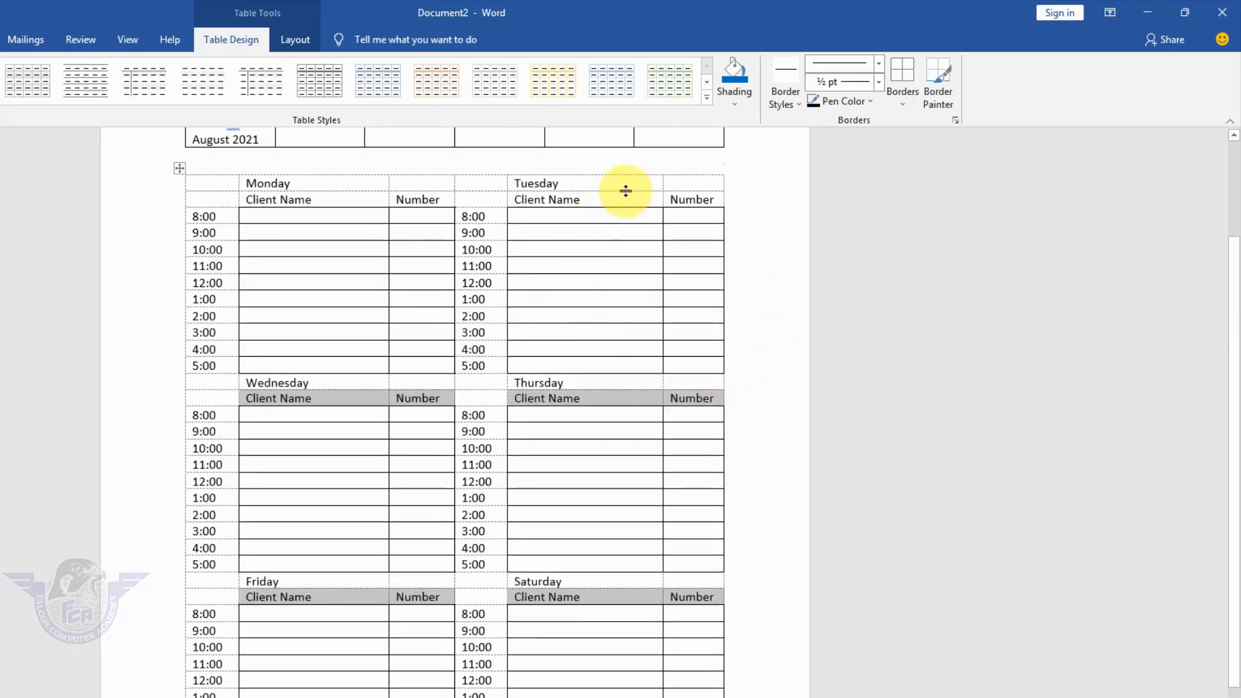
left_click_drag(655, 200, 665, 199)
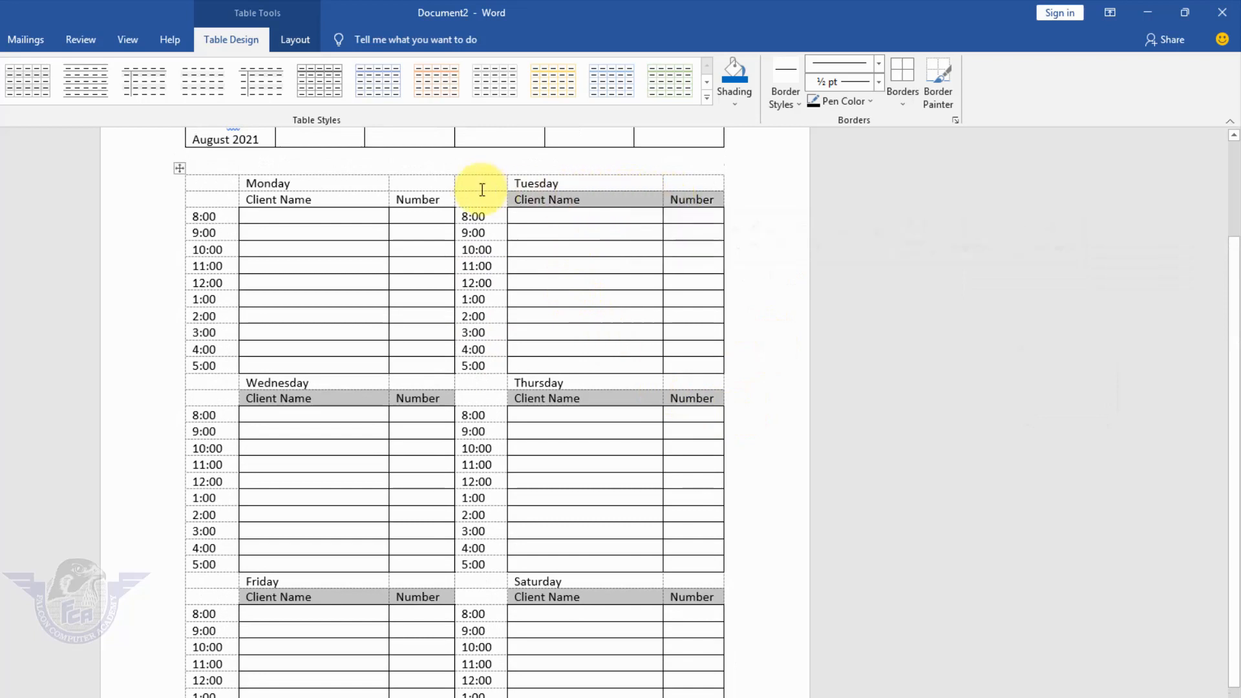
left_click_drag(382, 202, 407, 201)
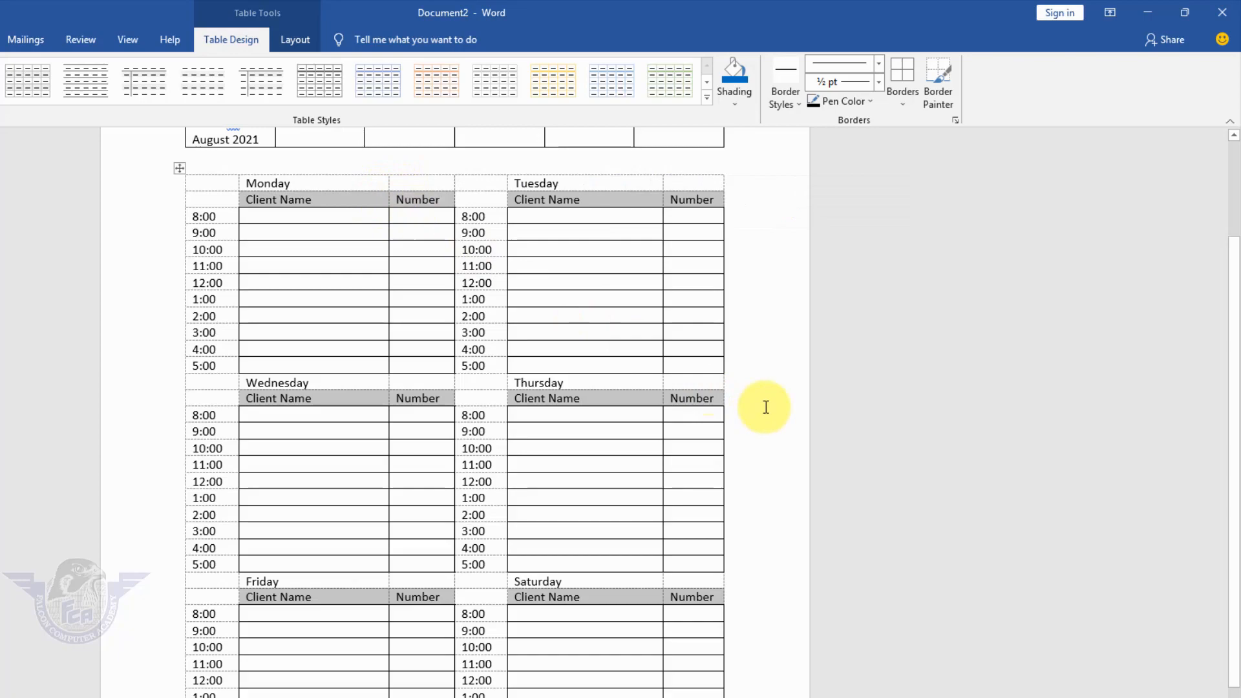
left_click(905, 110)
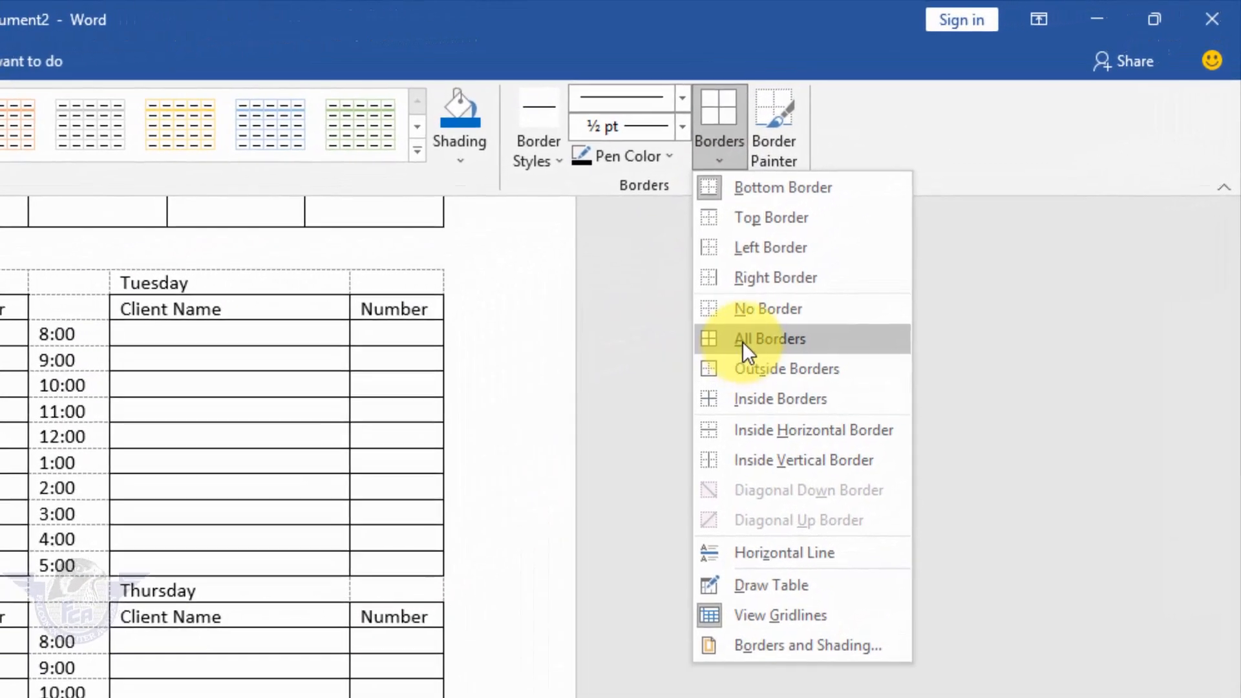
left_click(743, 343)
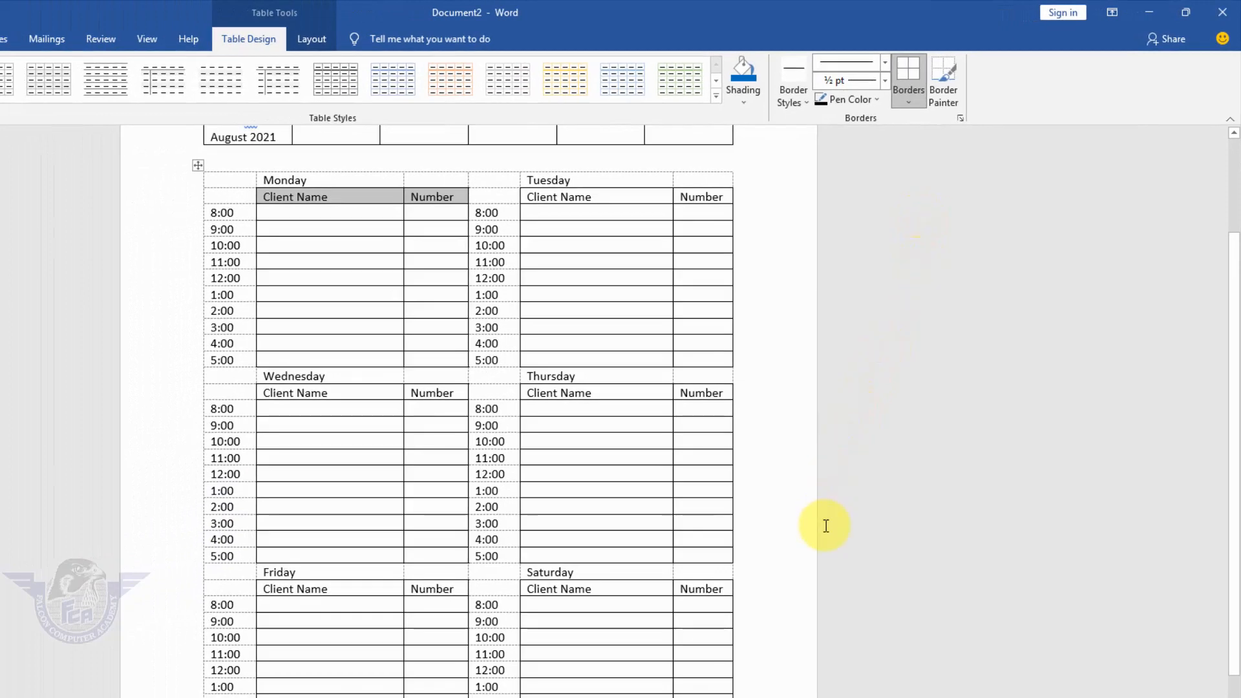
key("ctrl+p")
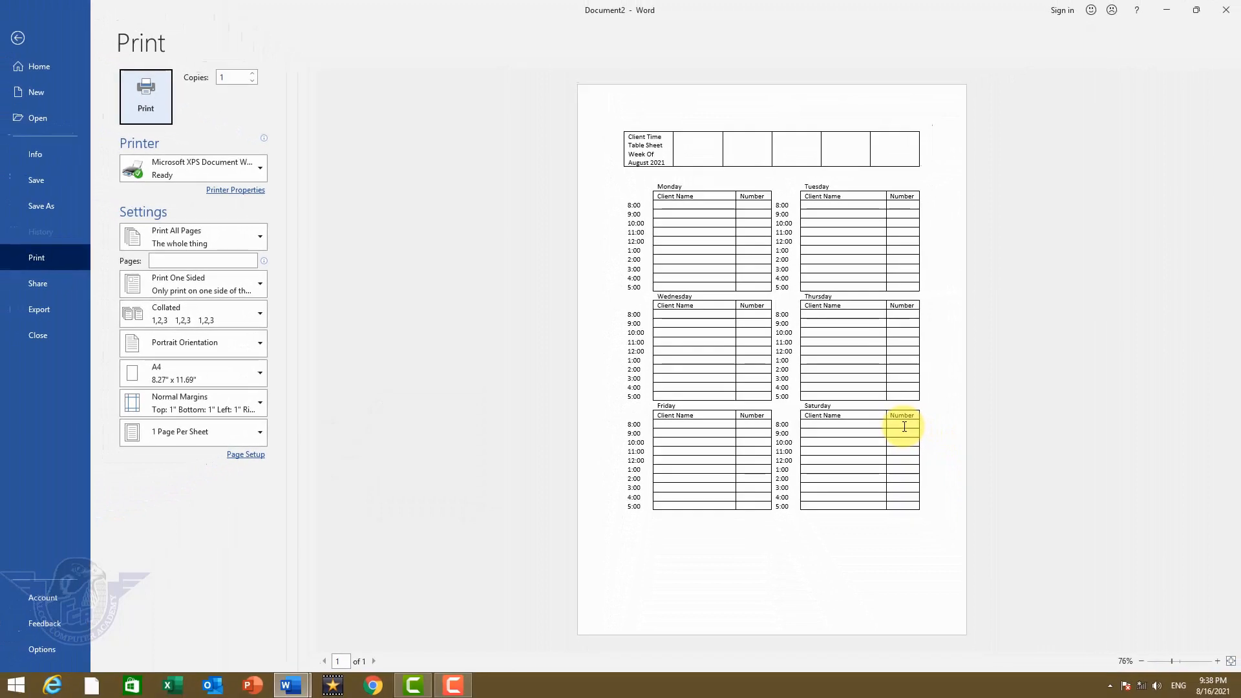
key("Escape")
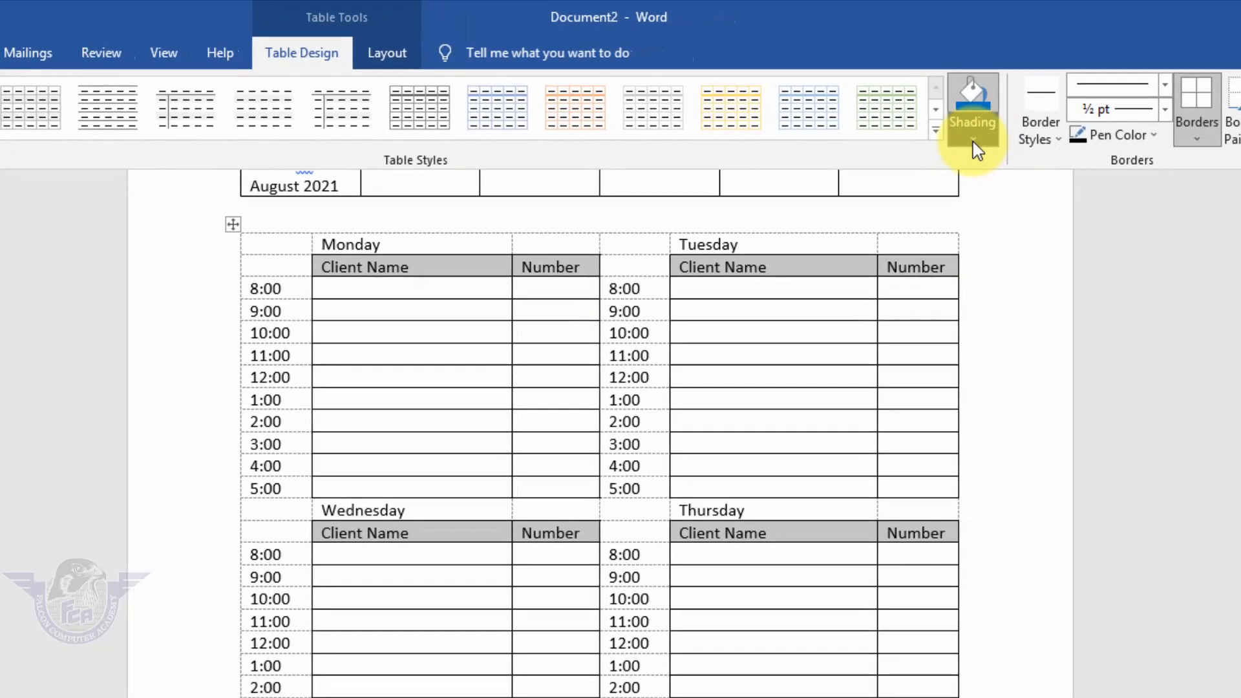
Shade the Client Name and Number heading cells of all six day blocks blue and make their text white and bold
left_click(1118, 147)
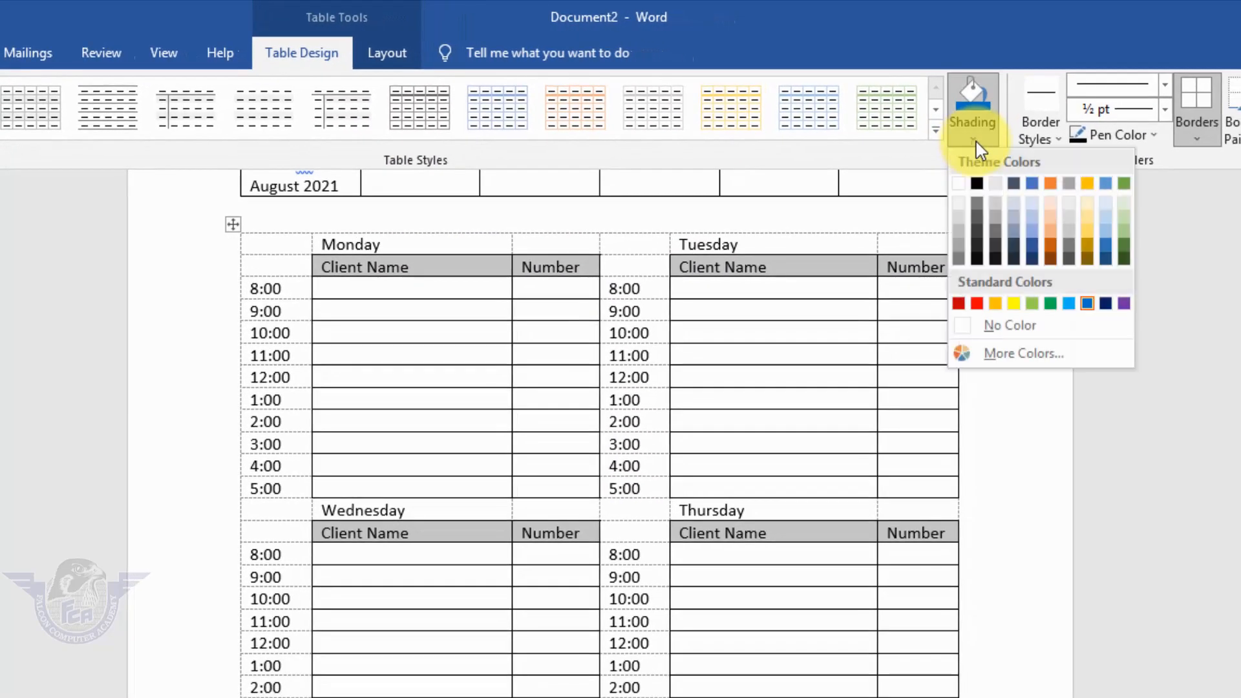
left_click(1089, 304)
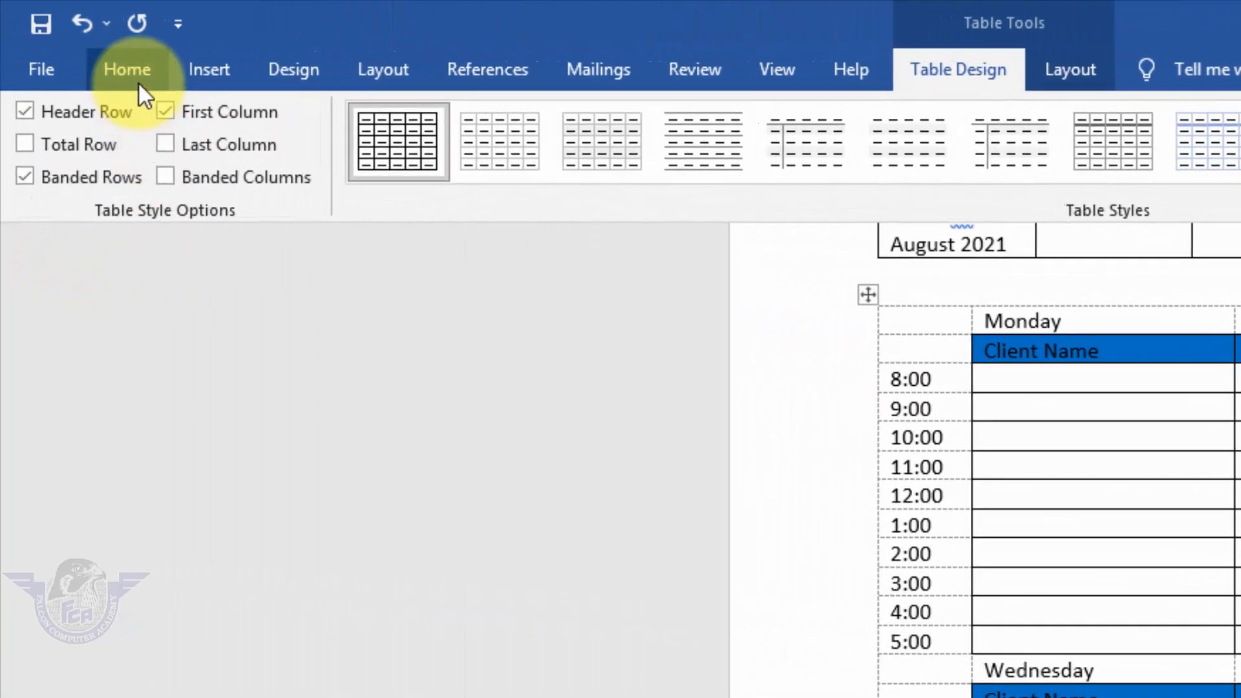
left_click(137, 80)
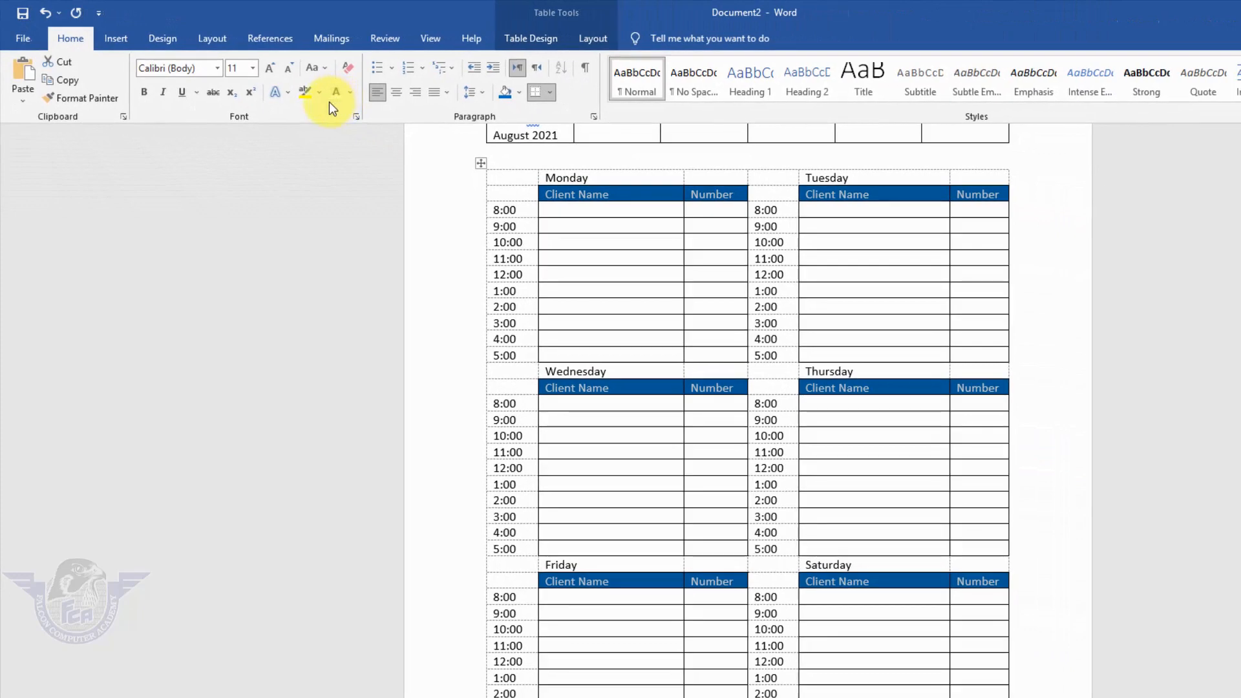
left_click(145, 92)
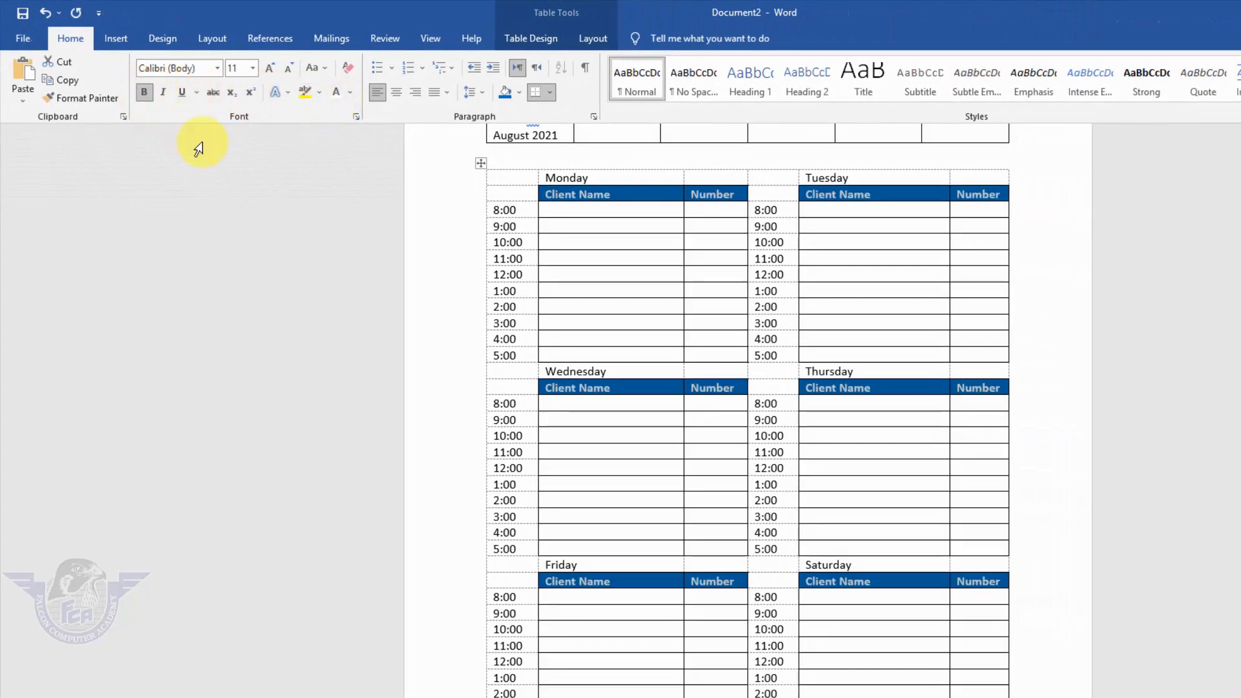
scroll(668, 375, "up", 3)
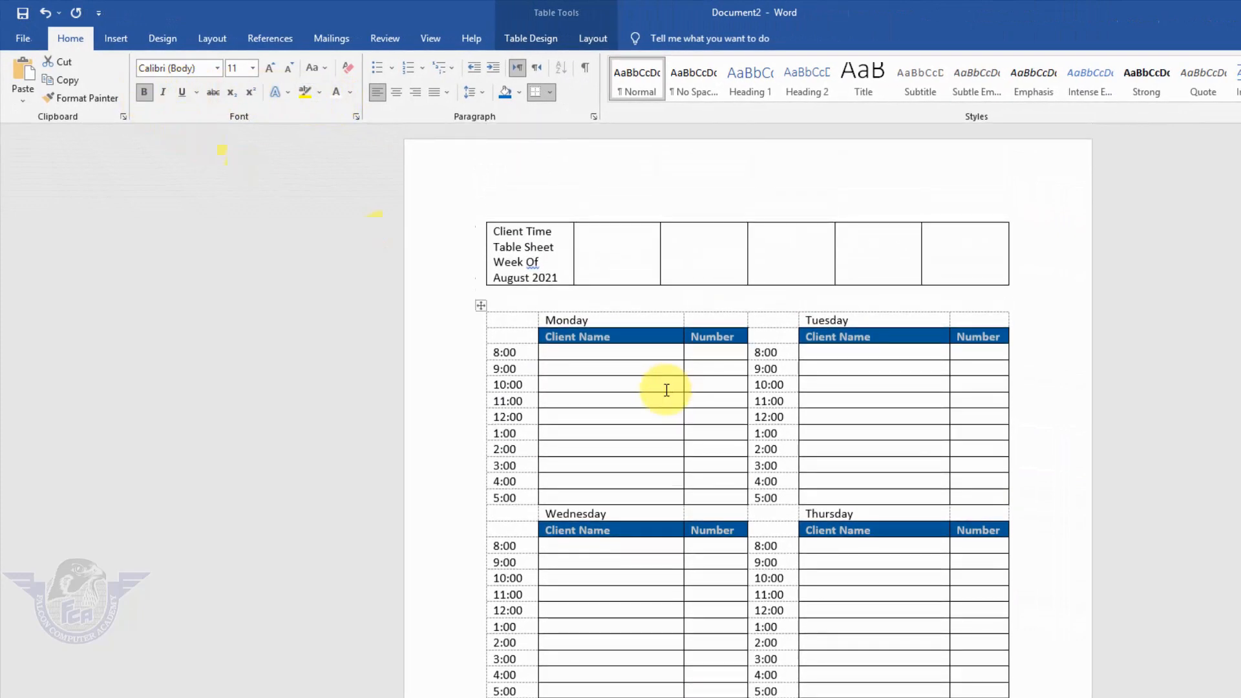
left_click(671, 370)
Merge all cells of the title table into one cell and set the title's font size to 22
left_click_drag(546, 272, 962, 259)
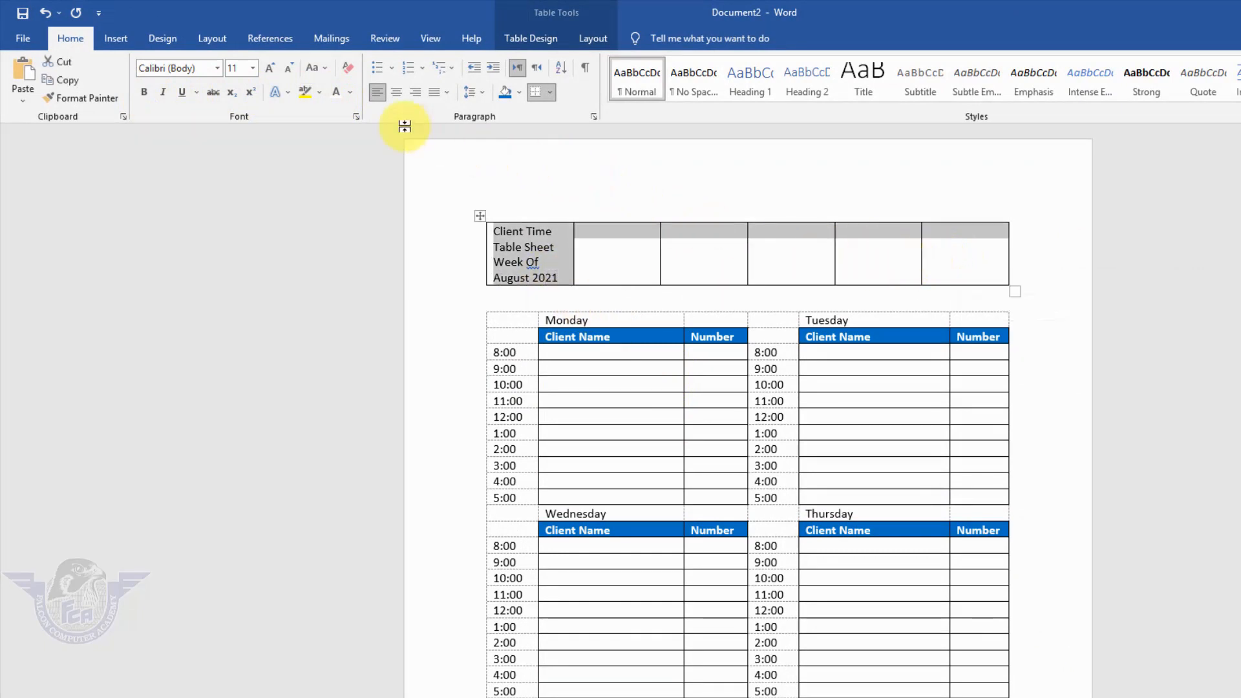
left_click(590, 40)
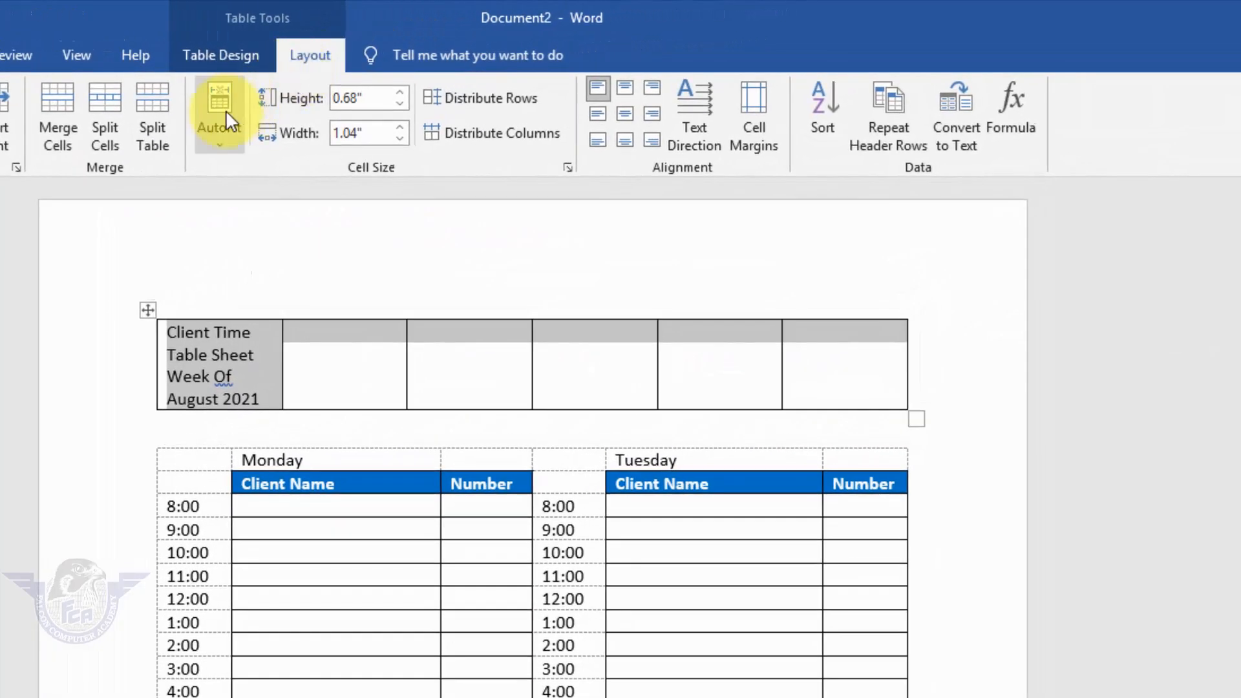
left_click(57, 126)
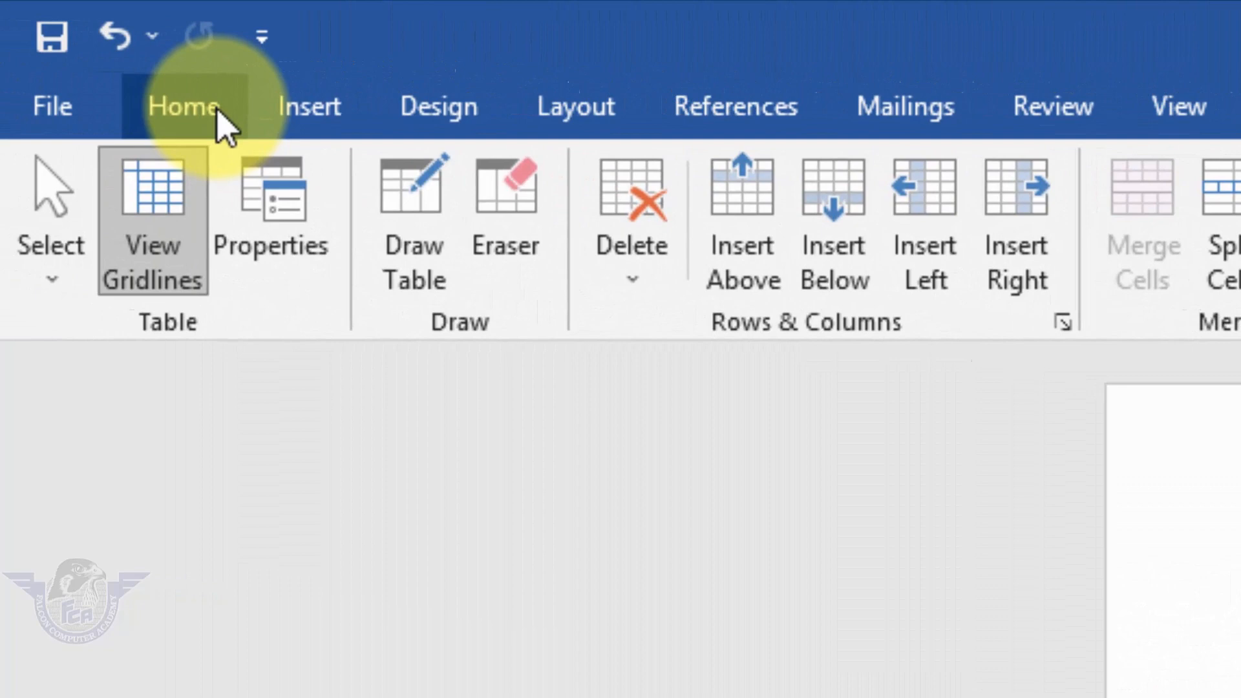
left_click(207, 113)
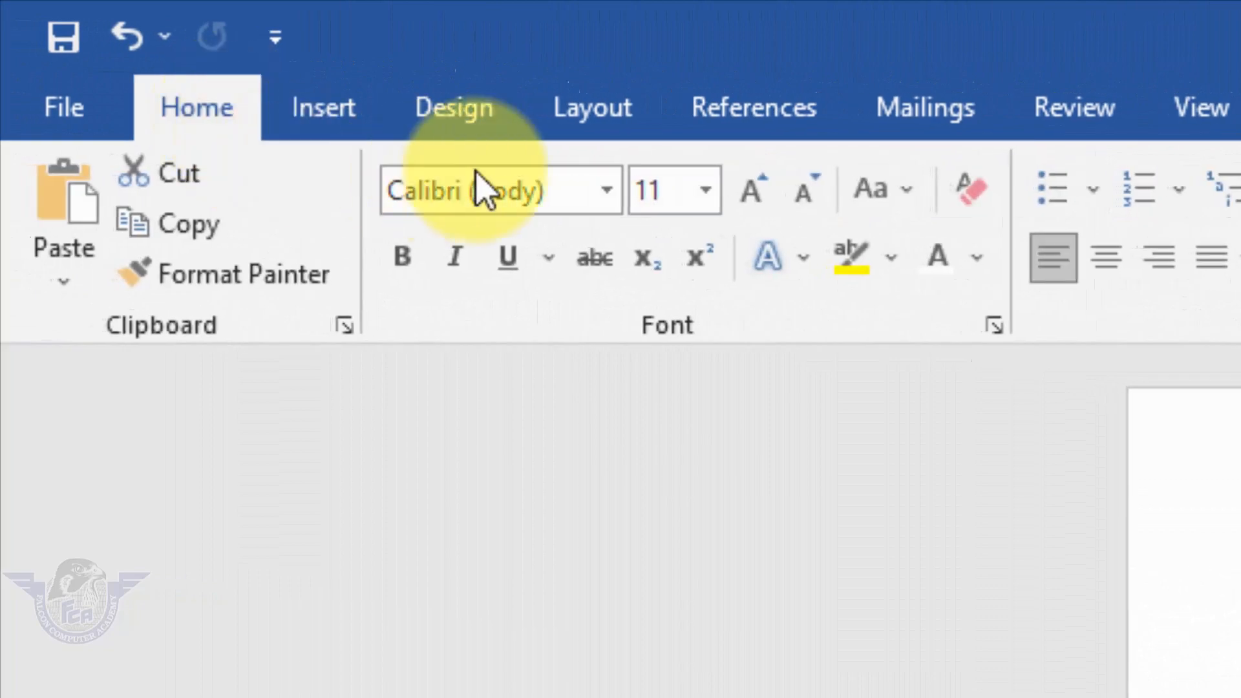
left_click(706, 189)
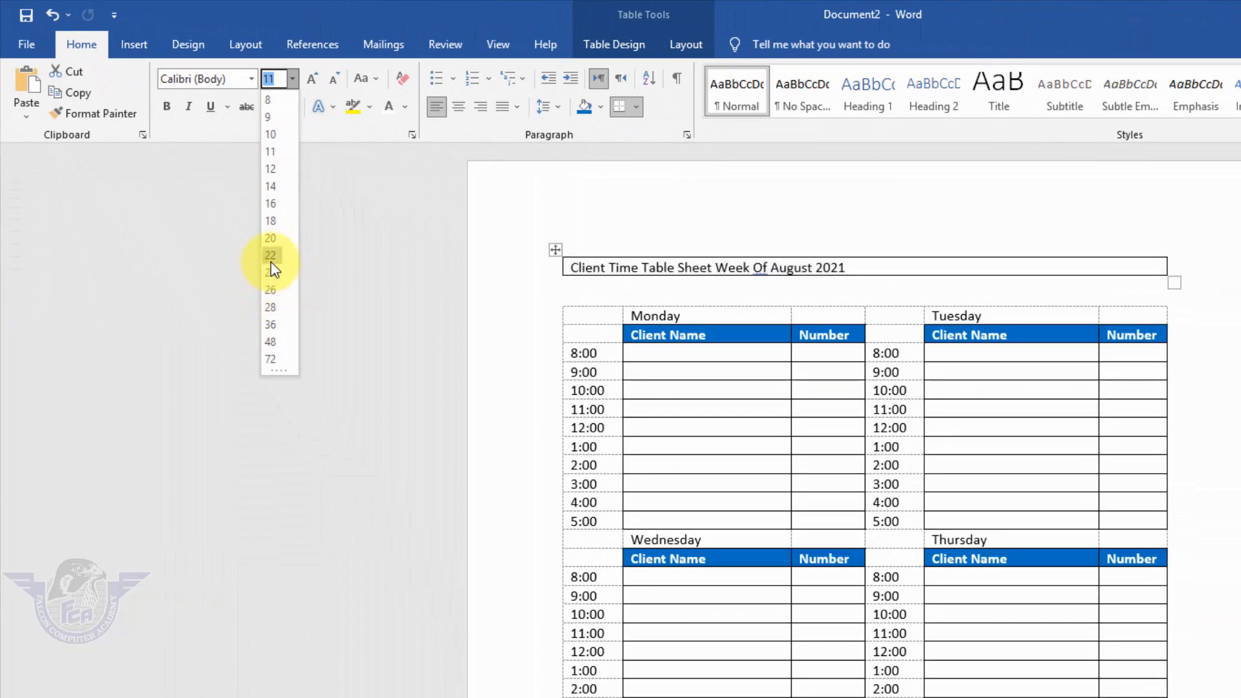
left_click(271, 255)
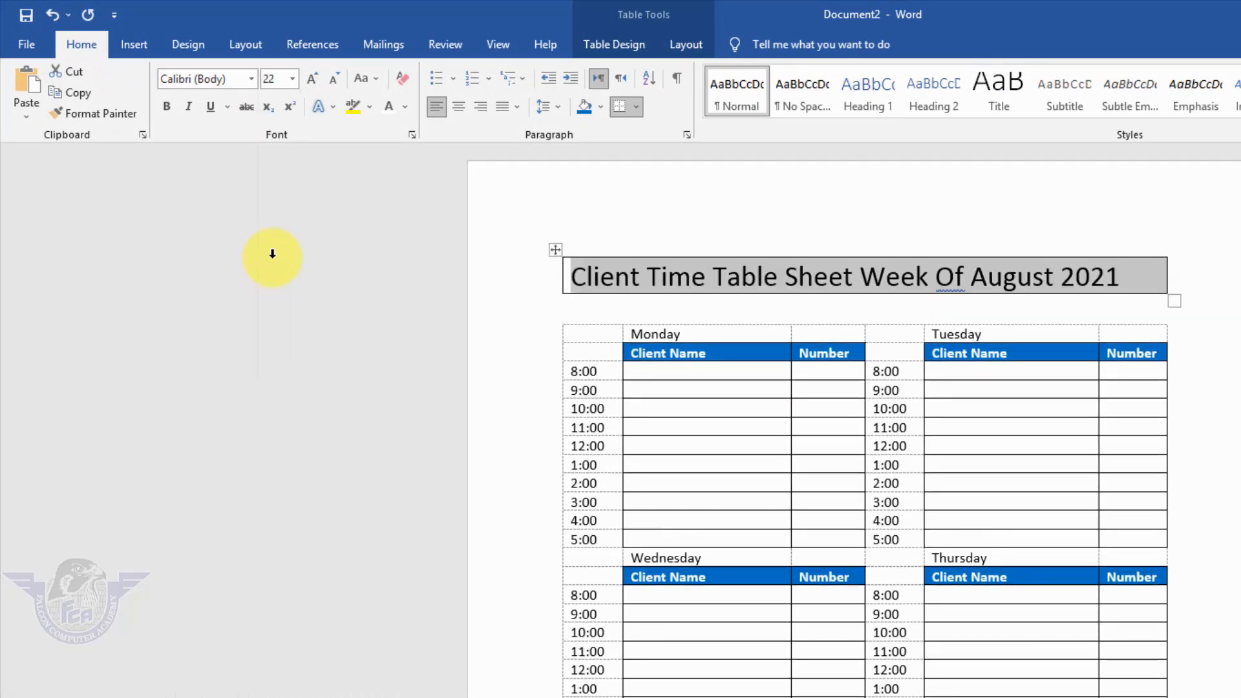
Remove all borders from the title cell and centre its text horizontally and vertically
left_click(614, 44)
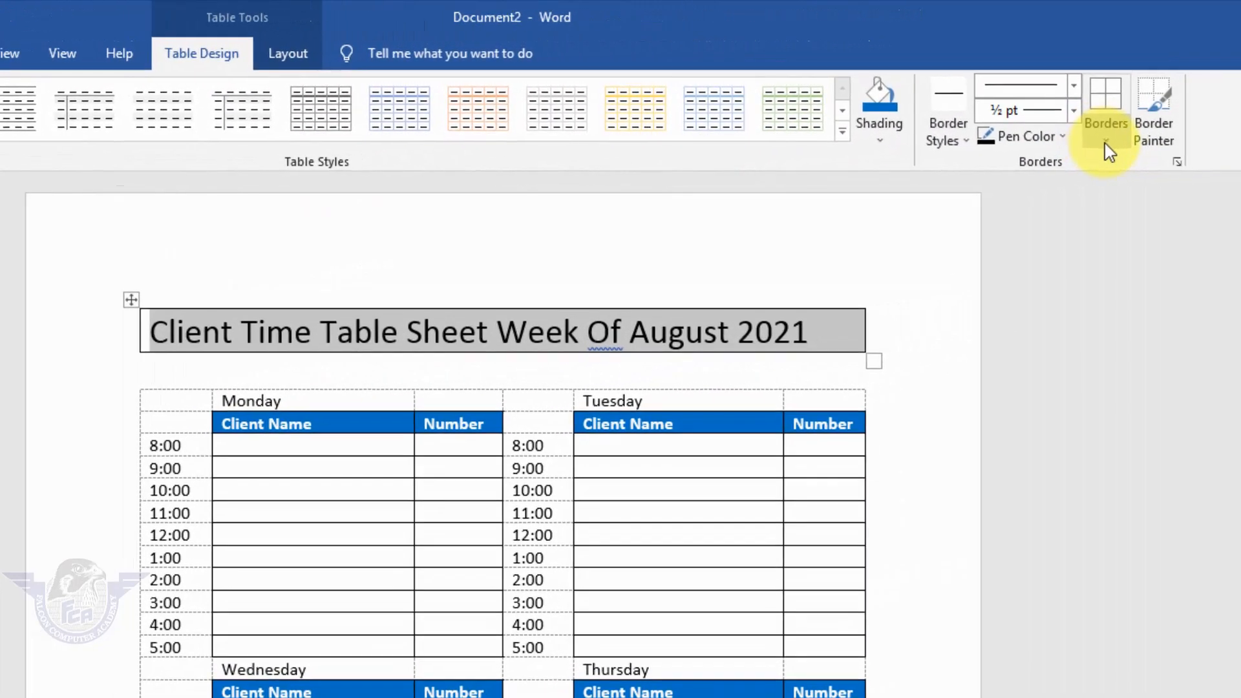
left_click(1103, 146)
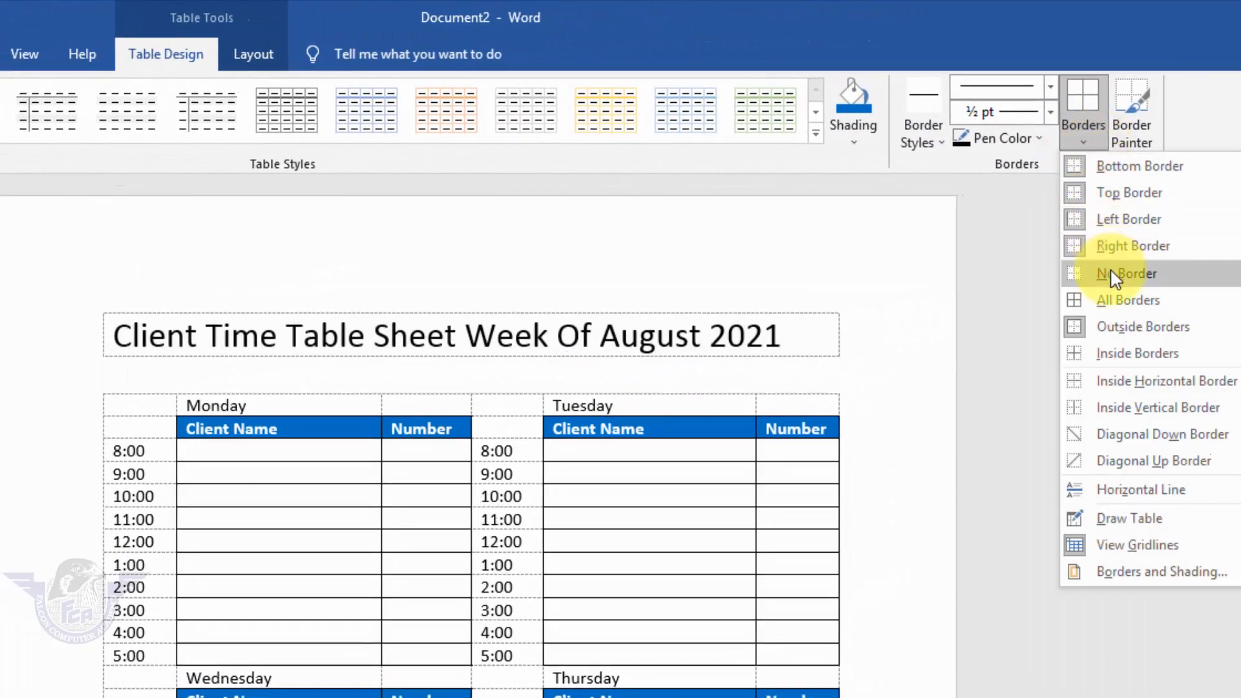
left_click(1109, 274)
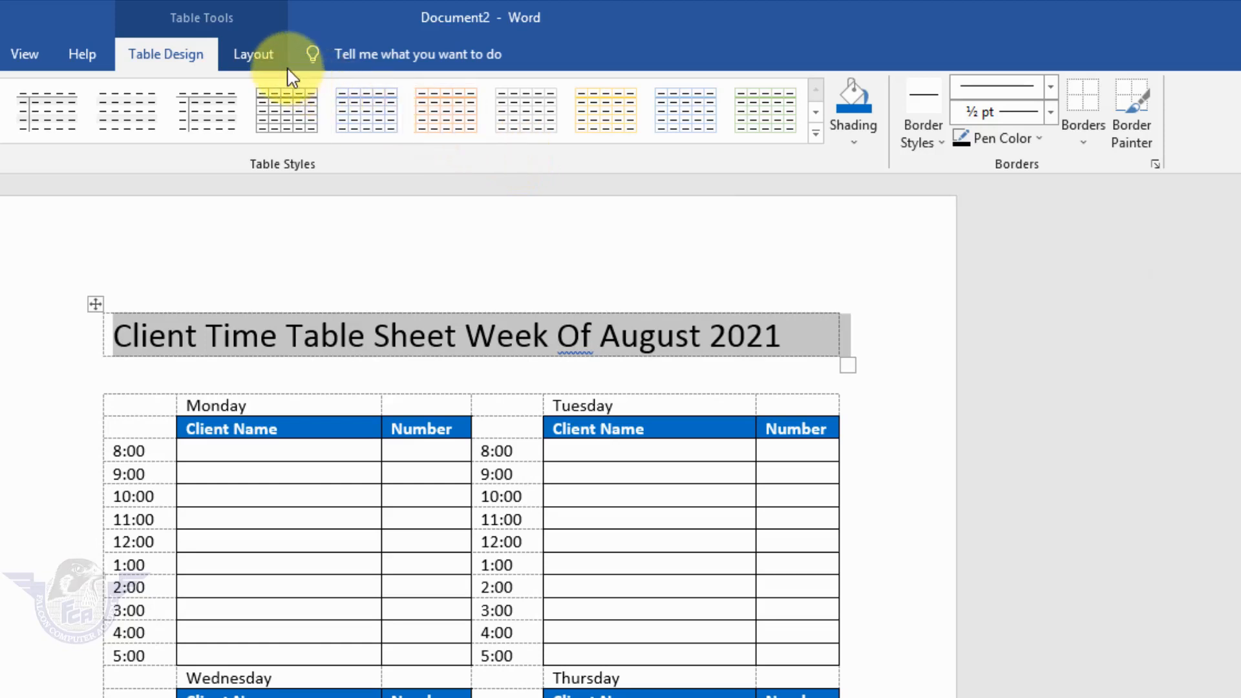
left_click(259, 55)
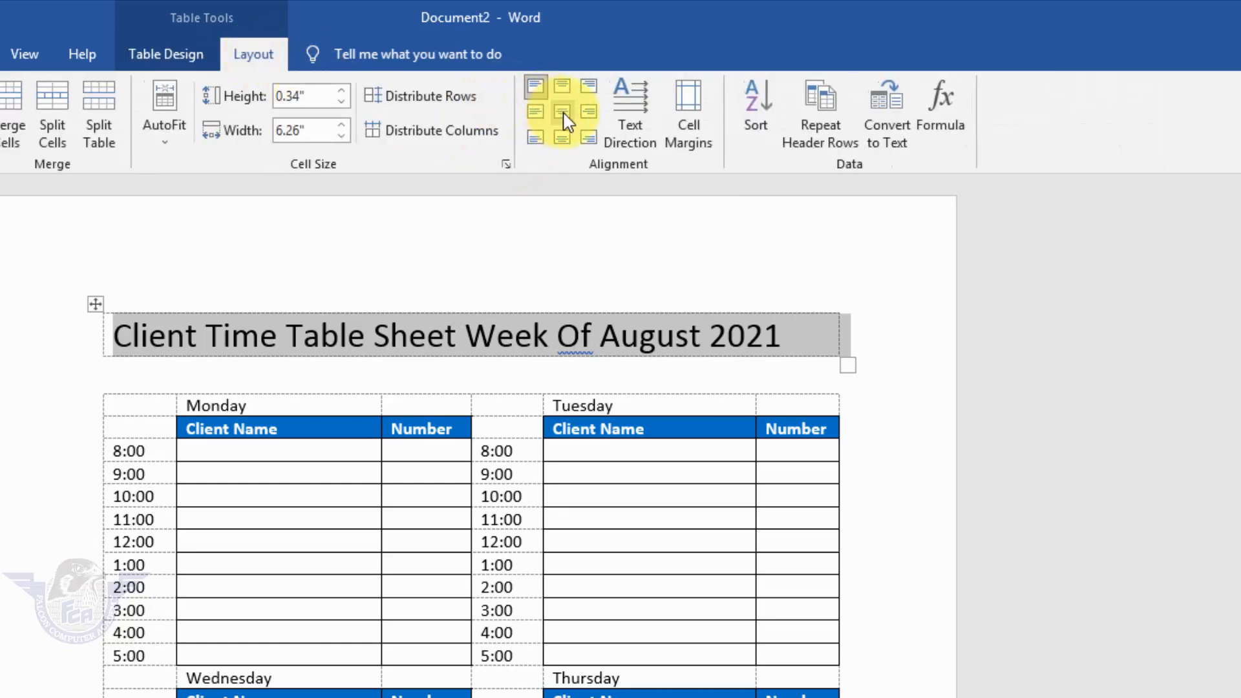
left_click(563, 114)
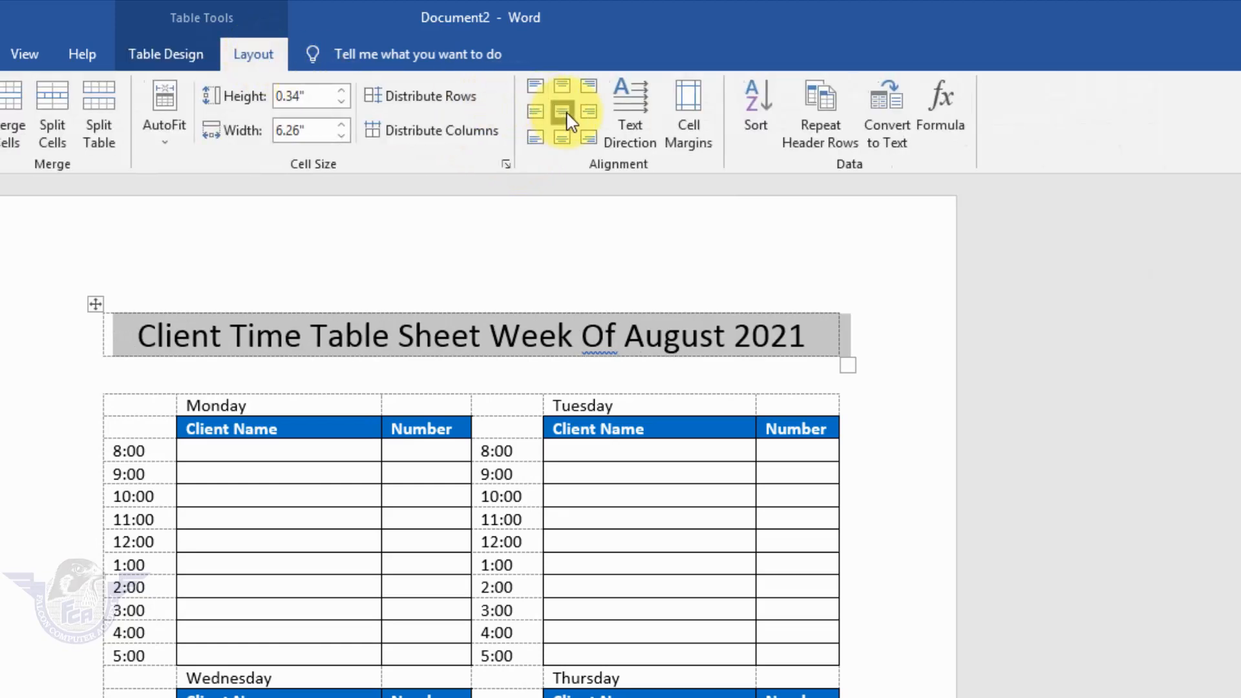
Centre the title text, make it bold and change its word "Of" to lowercase "of"
key("ctrl+e")
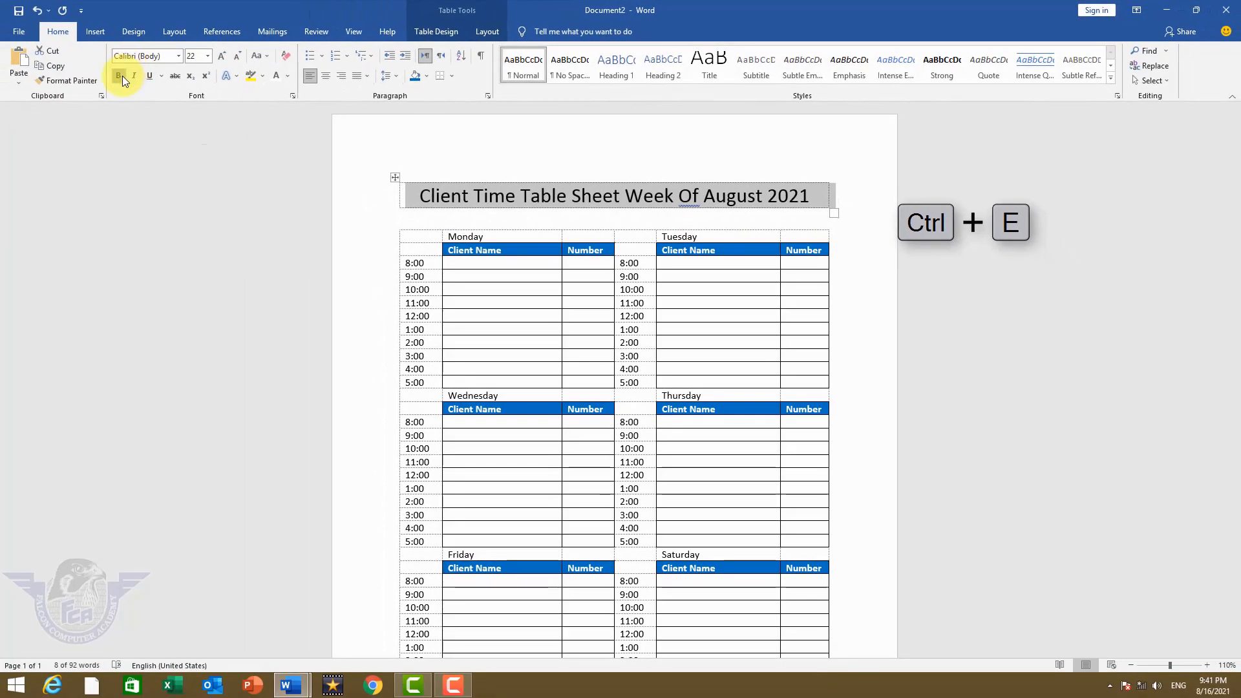
left_click(120, 76)
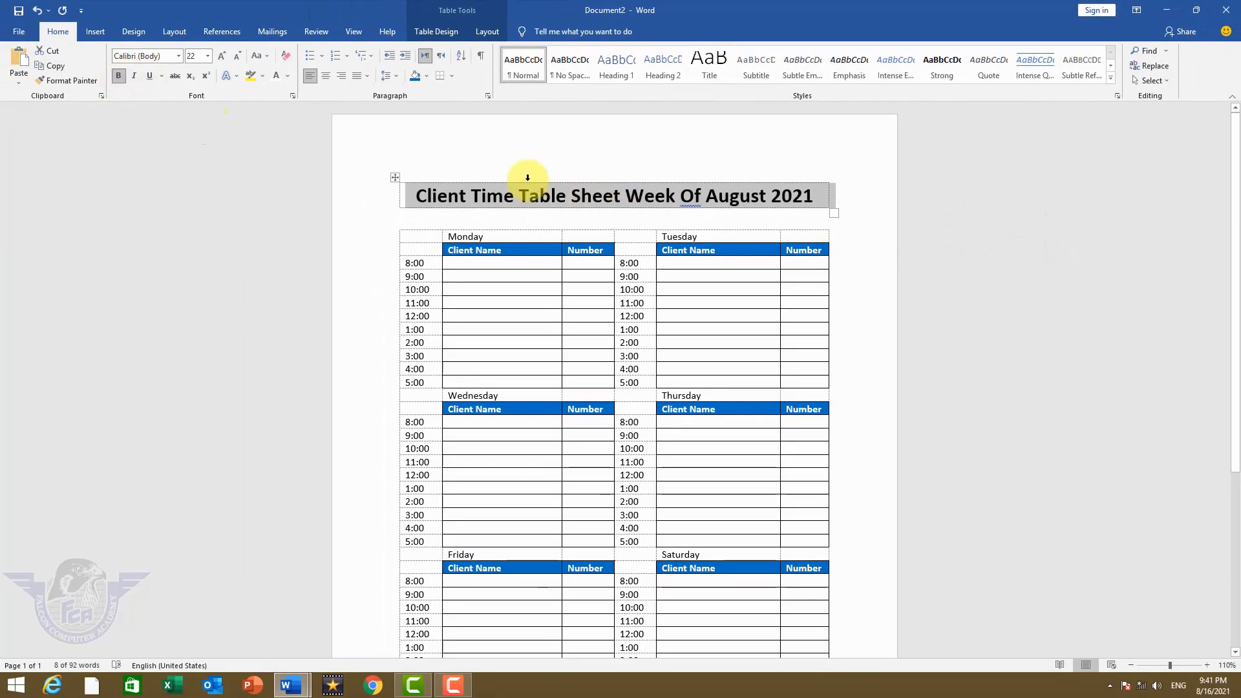
left_click(690, 202)
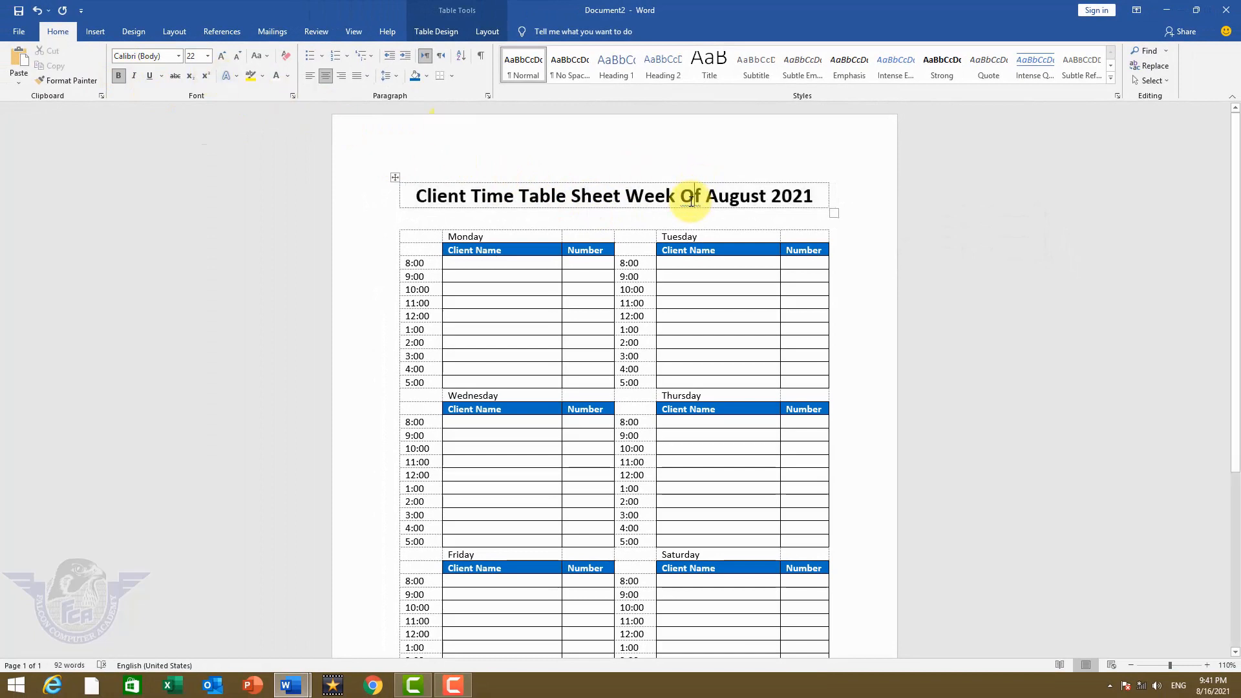
double_click(686, 201)
type("of")
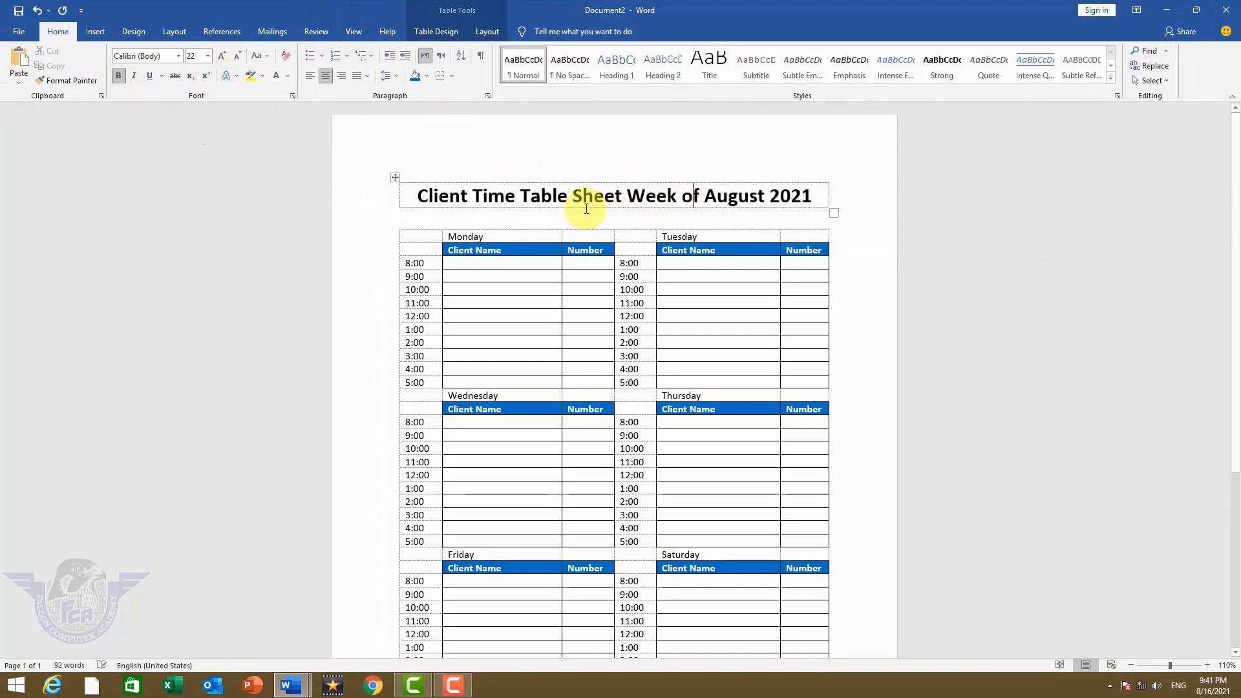
left_click(543, 213)
Enlarge the whole day-block table in width and height, checking the page in the print preview before and after resizing
key("ctrl+p")
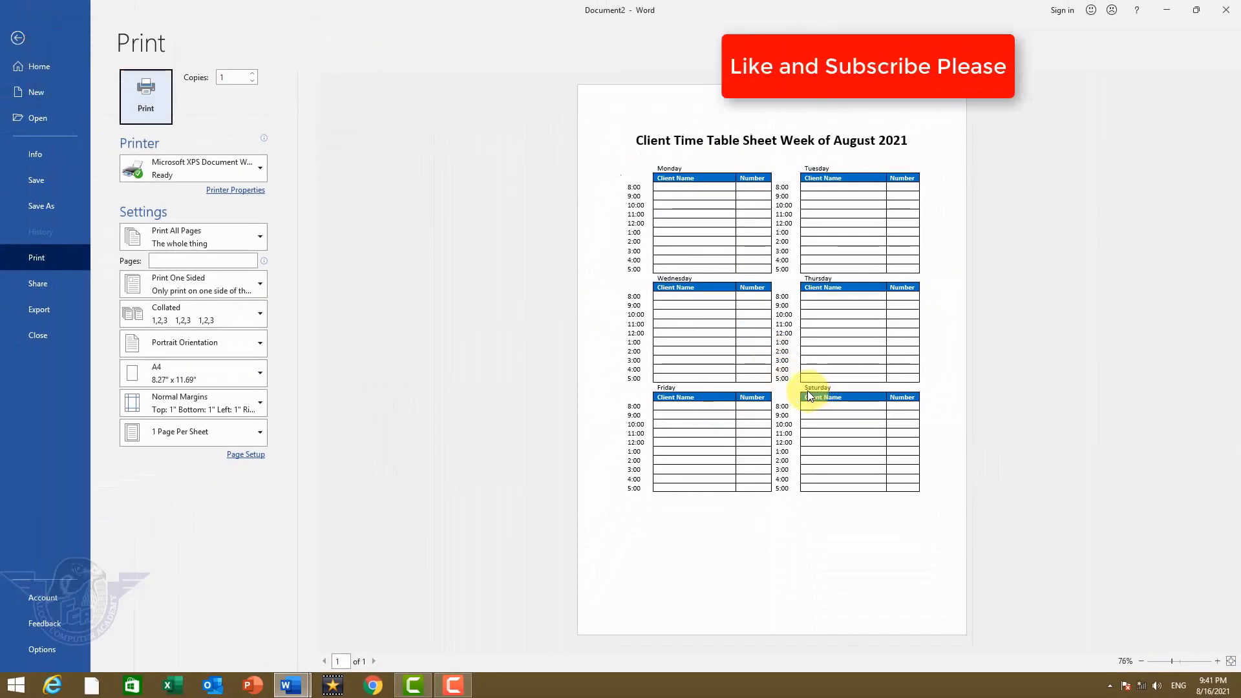
key("Escape")
scroll(711, 440, "down", 3)
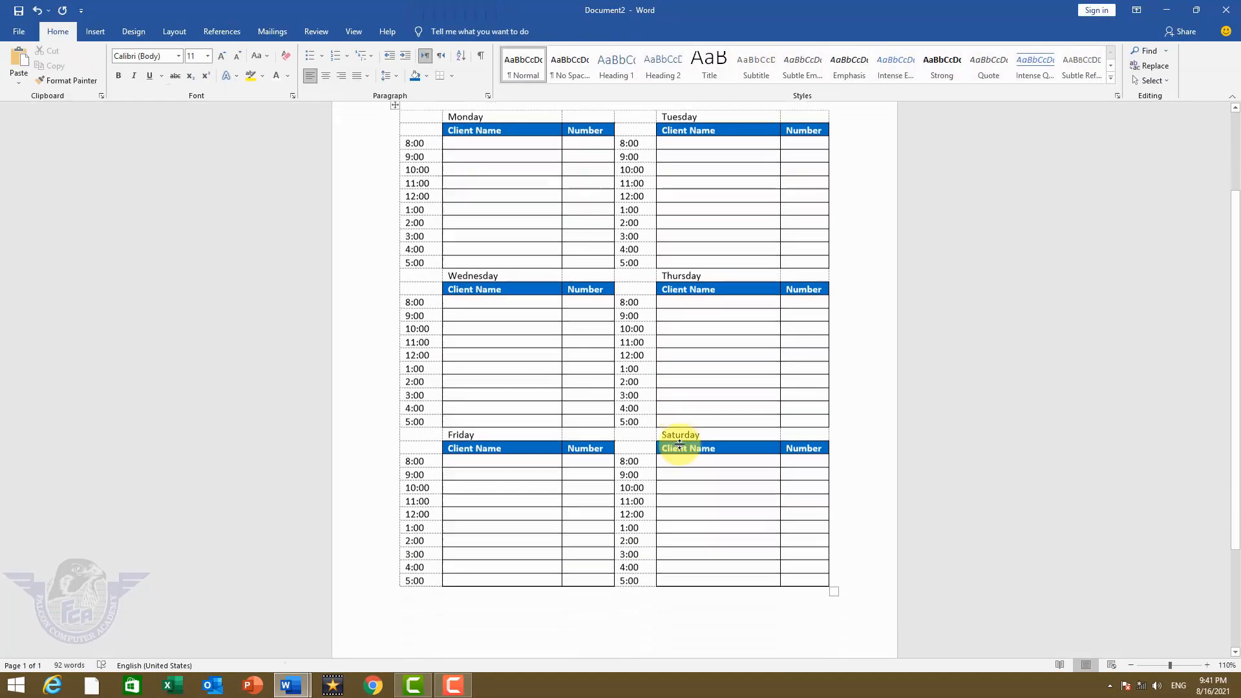
left_click_drag(834, 519, 858, 573)
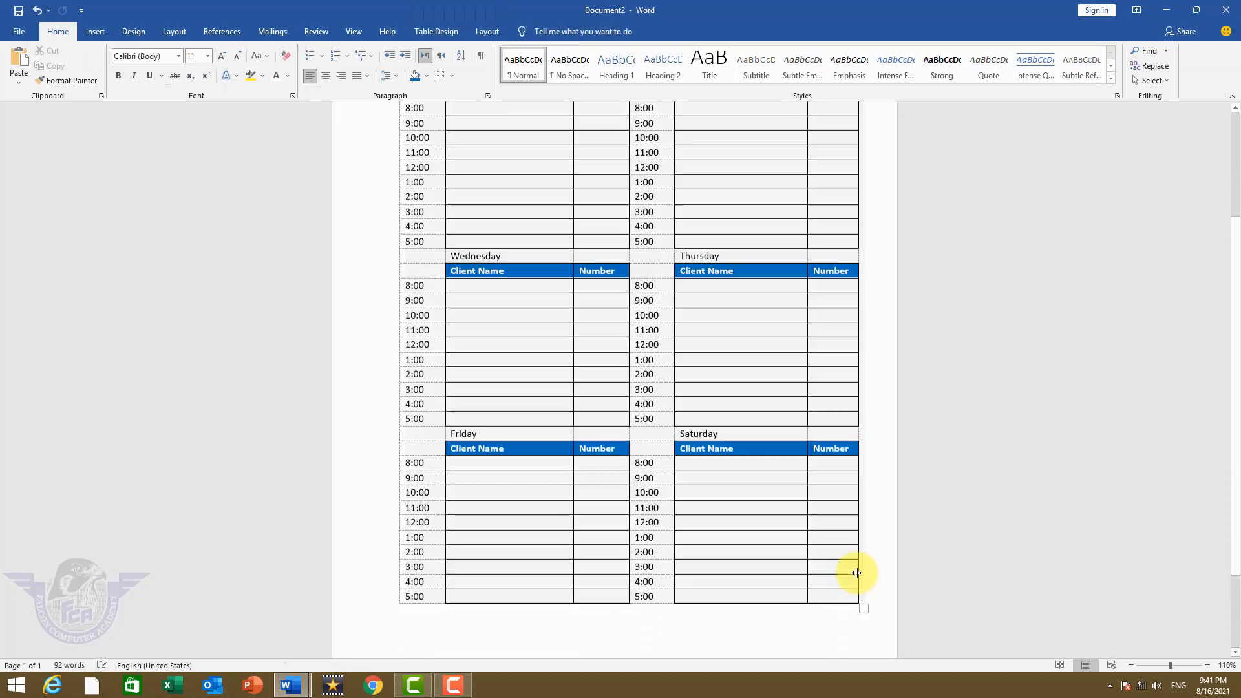
key("ctrl+p")
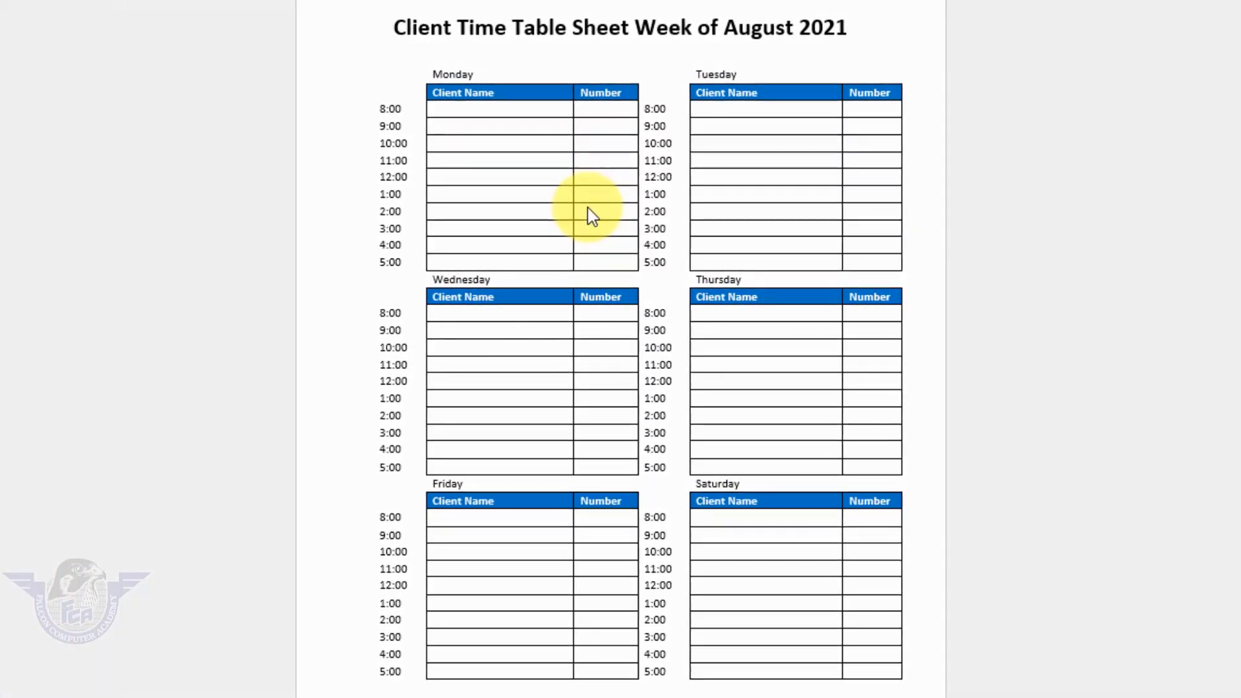
key("Escape")
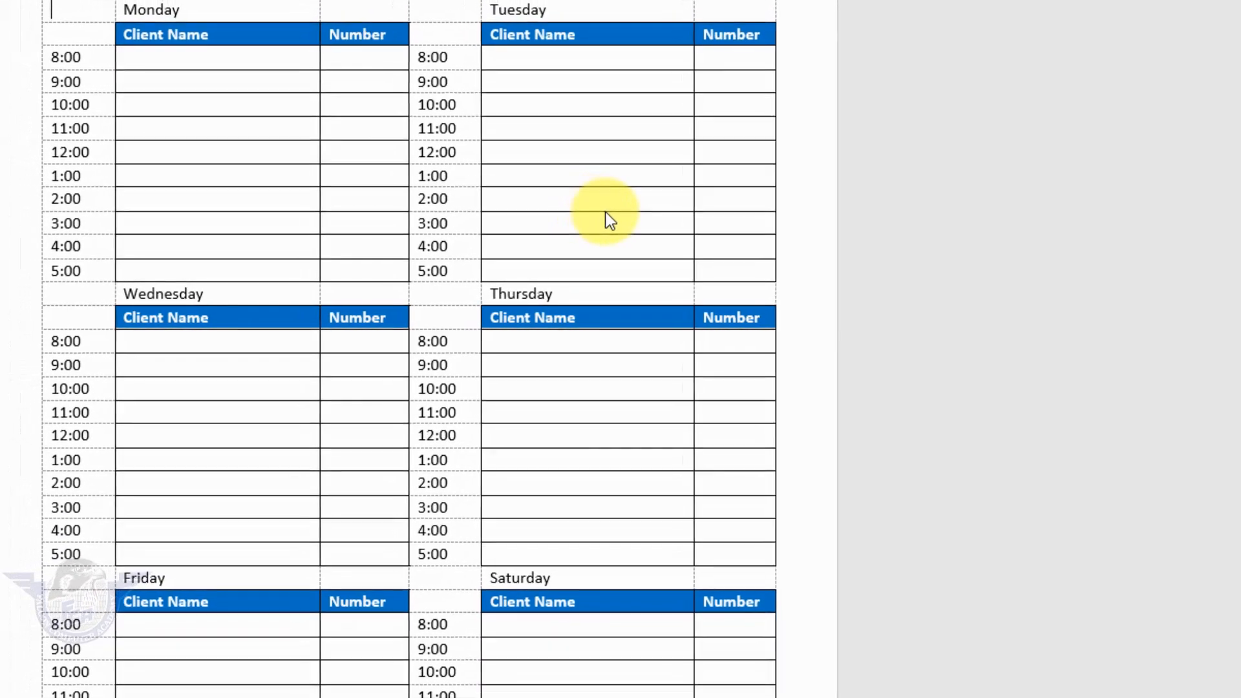